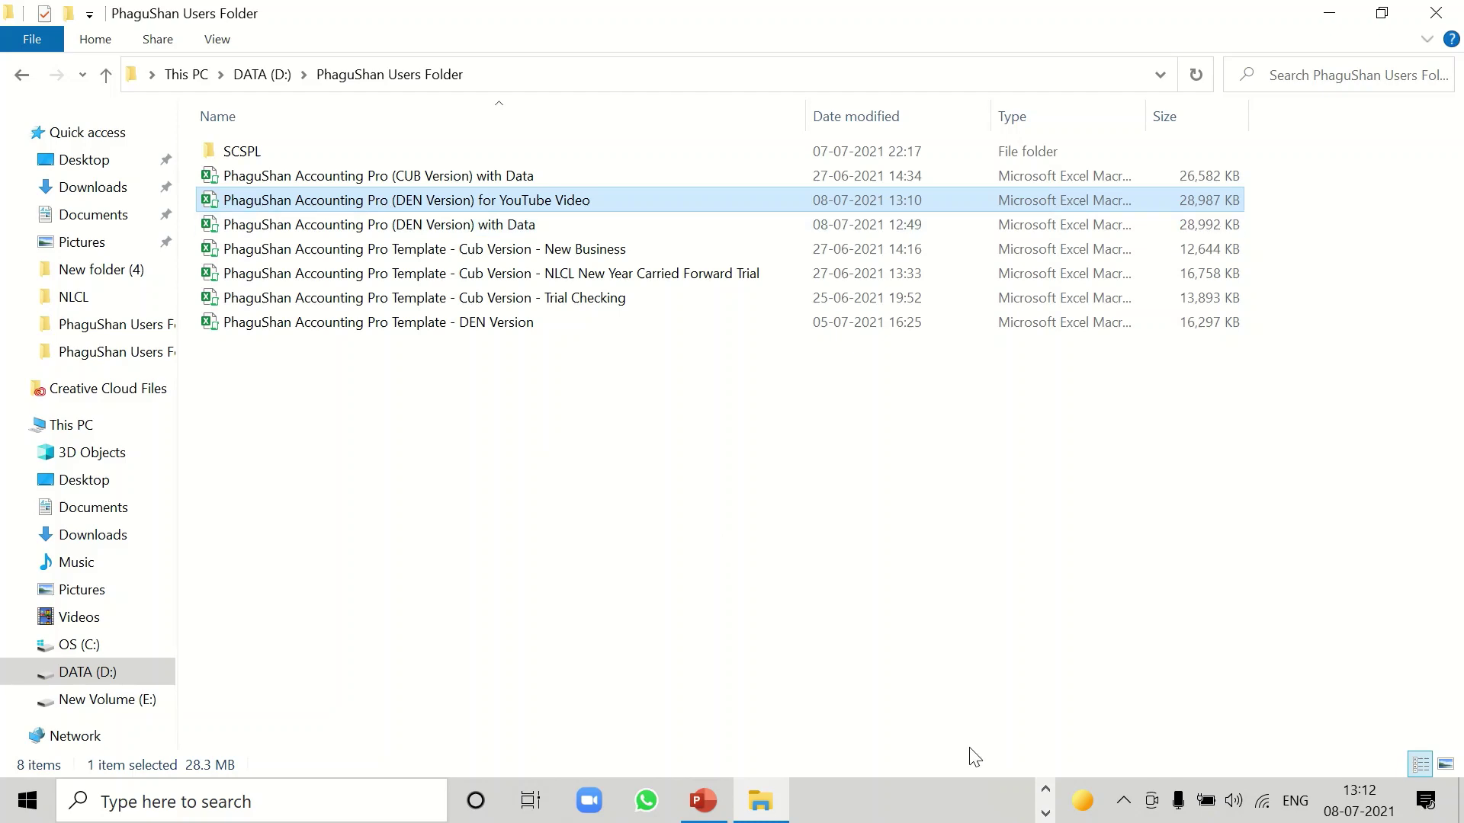
# Expand the taskbar's hidden running apps to reach the Excel window.
pyautogui.click(1046, 793)
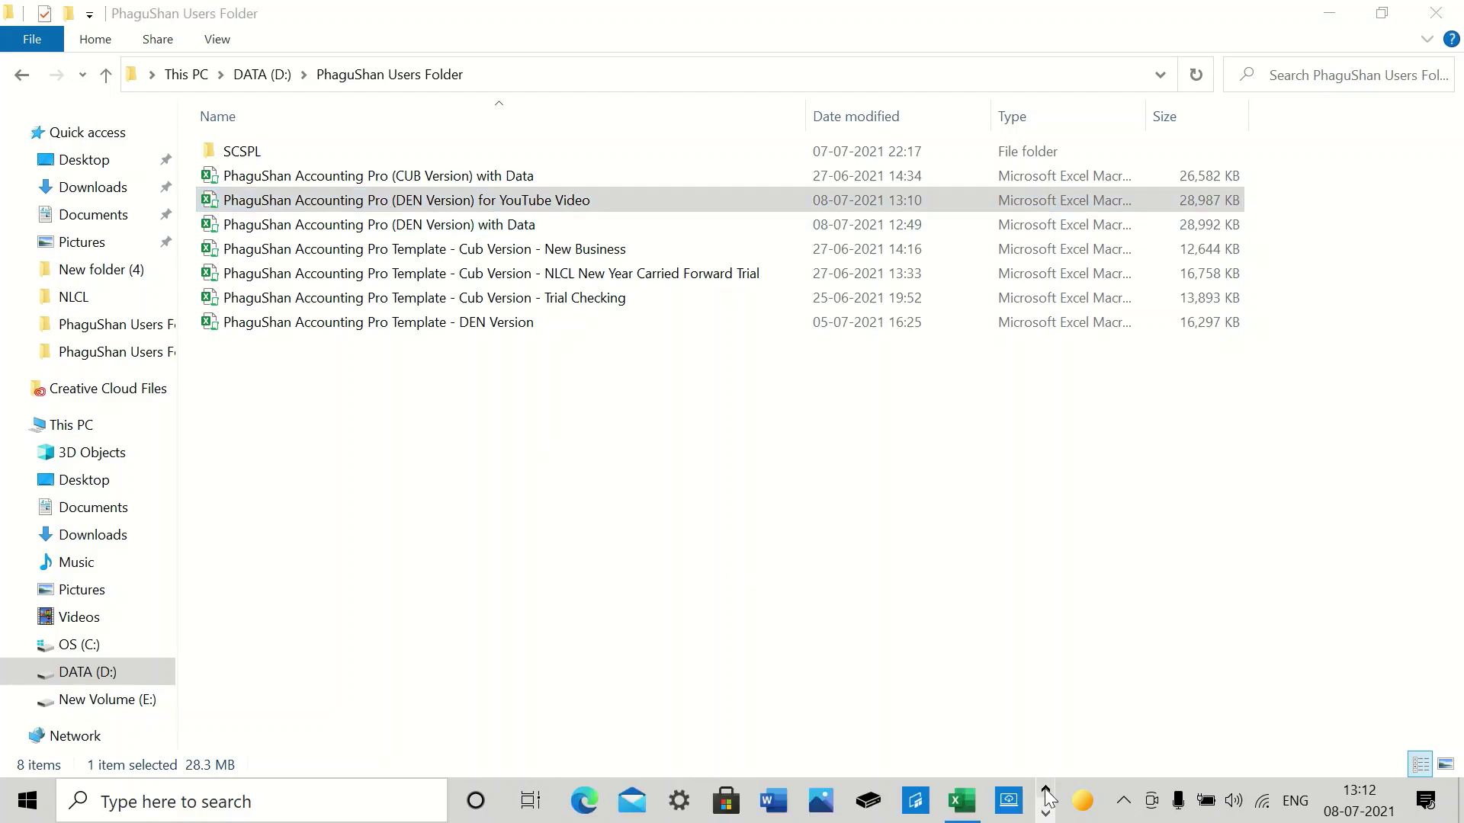
# Bring the PhaguShan Accounting Pro workbook window to the front from the taskbar.
pyautogui.click(962, 801)
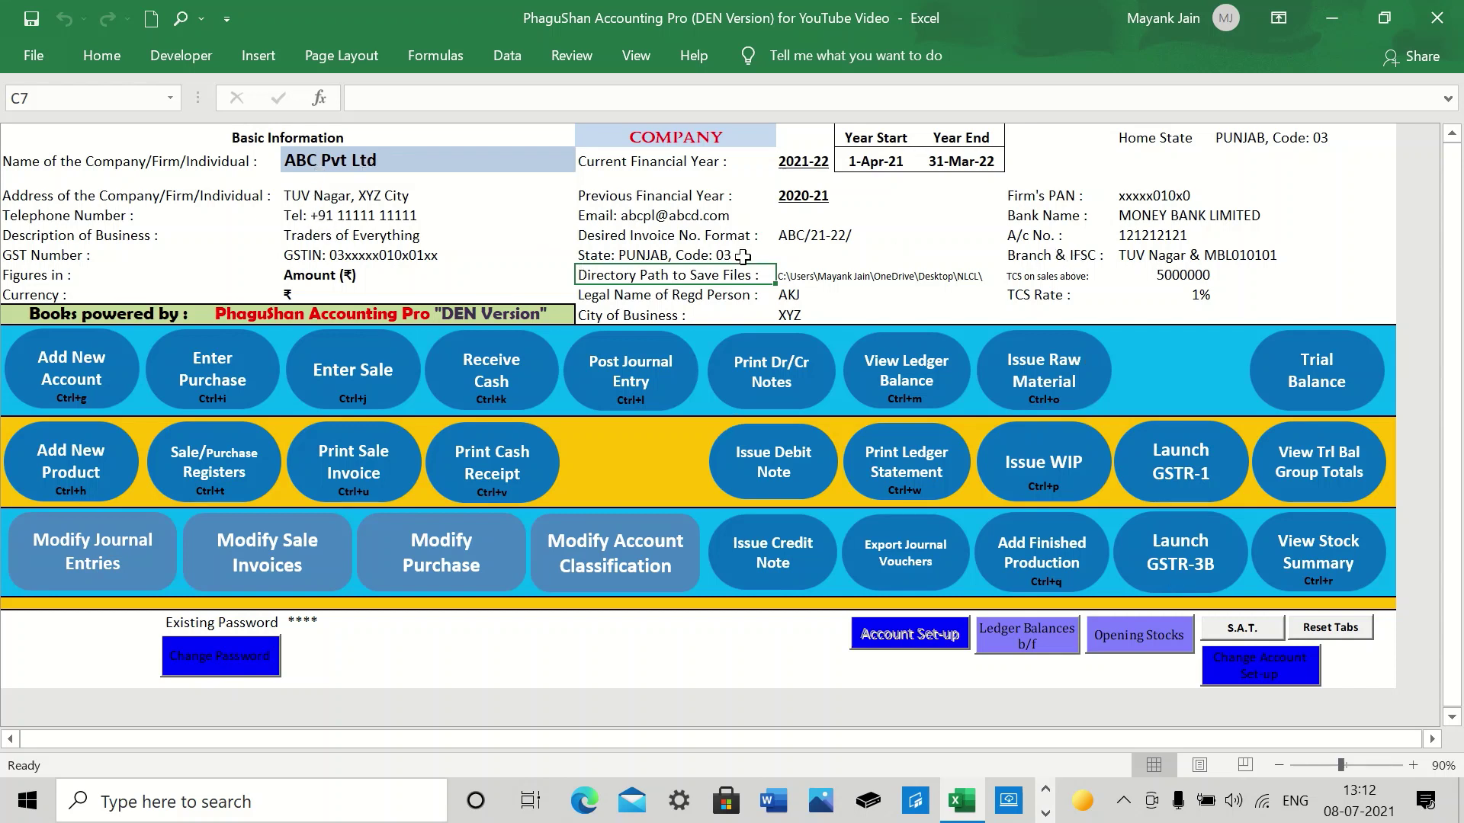
# Open and dismiss the company details and Change Password forms without making changes.
pyautogui.click(1241, 677)
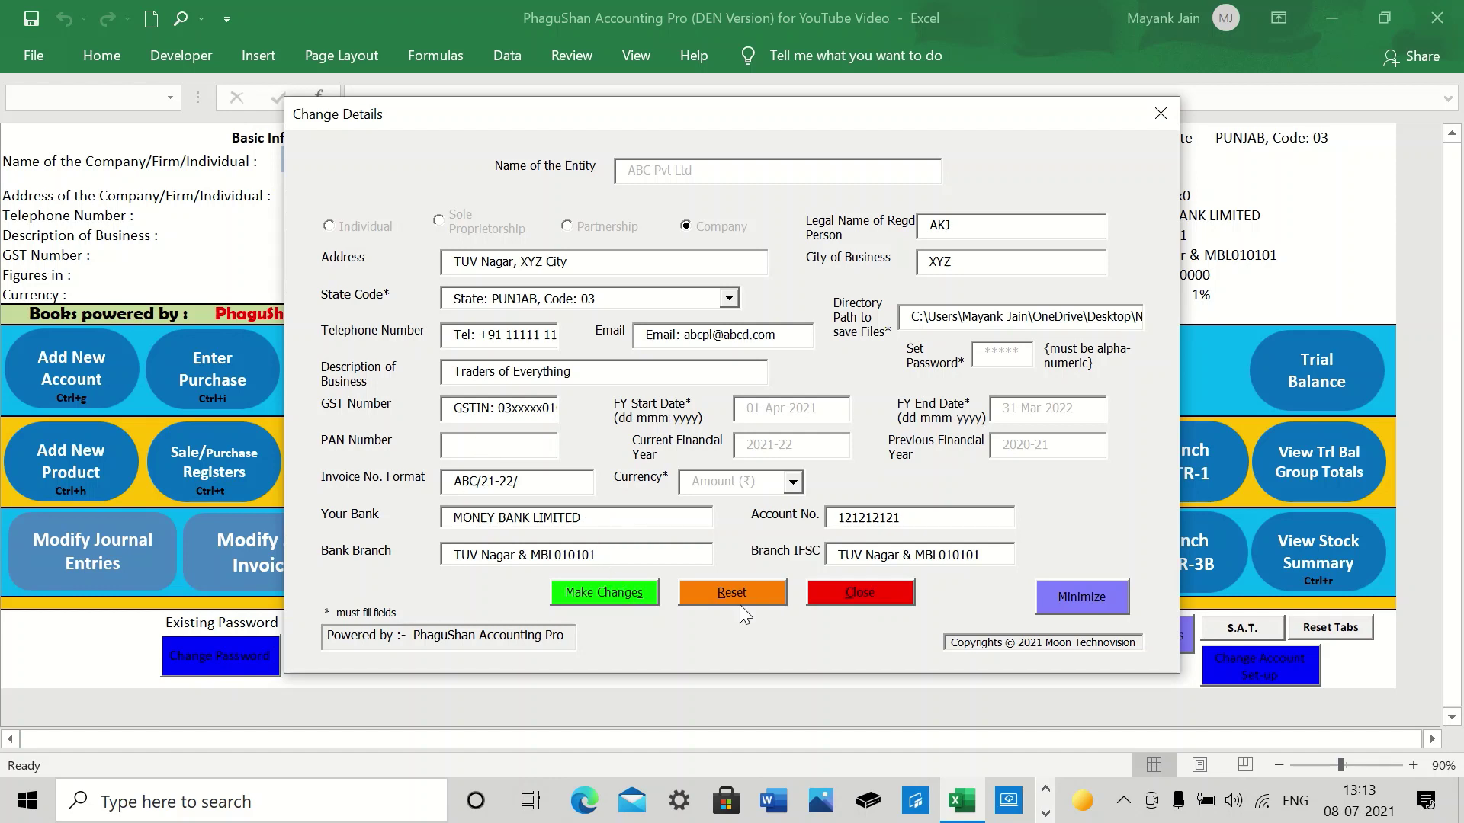
pyautogui.click(616, 593)
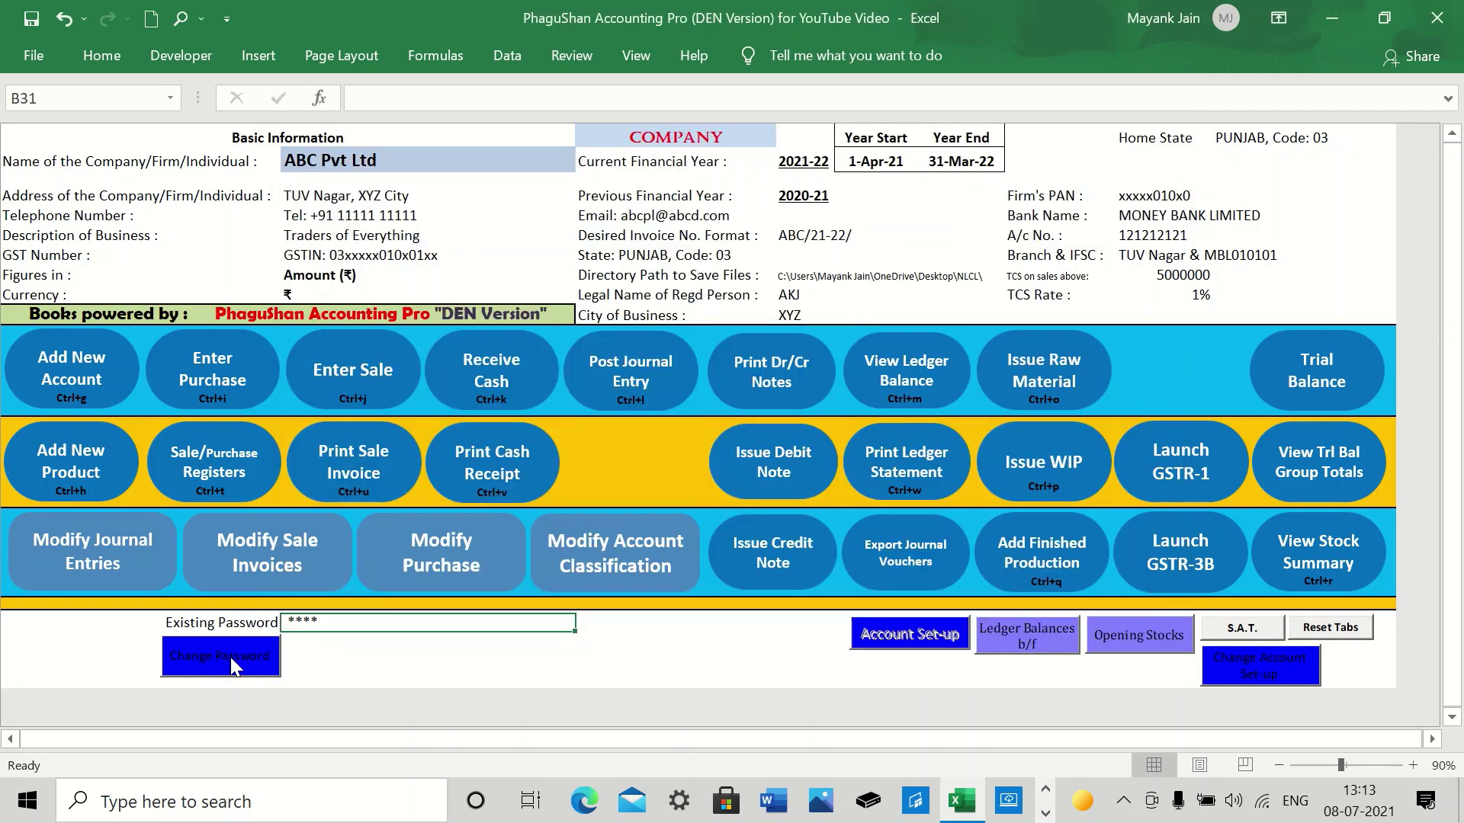
pyautogui.click(230, 658)
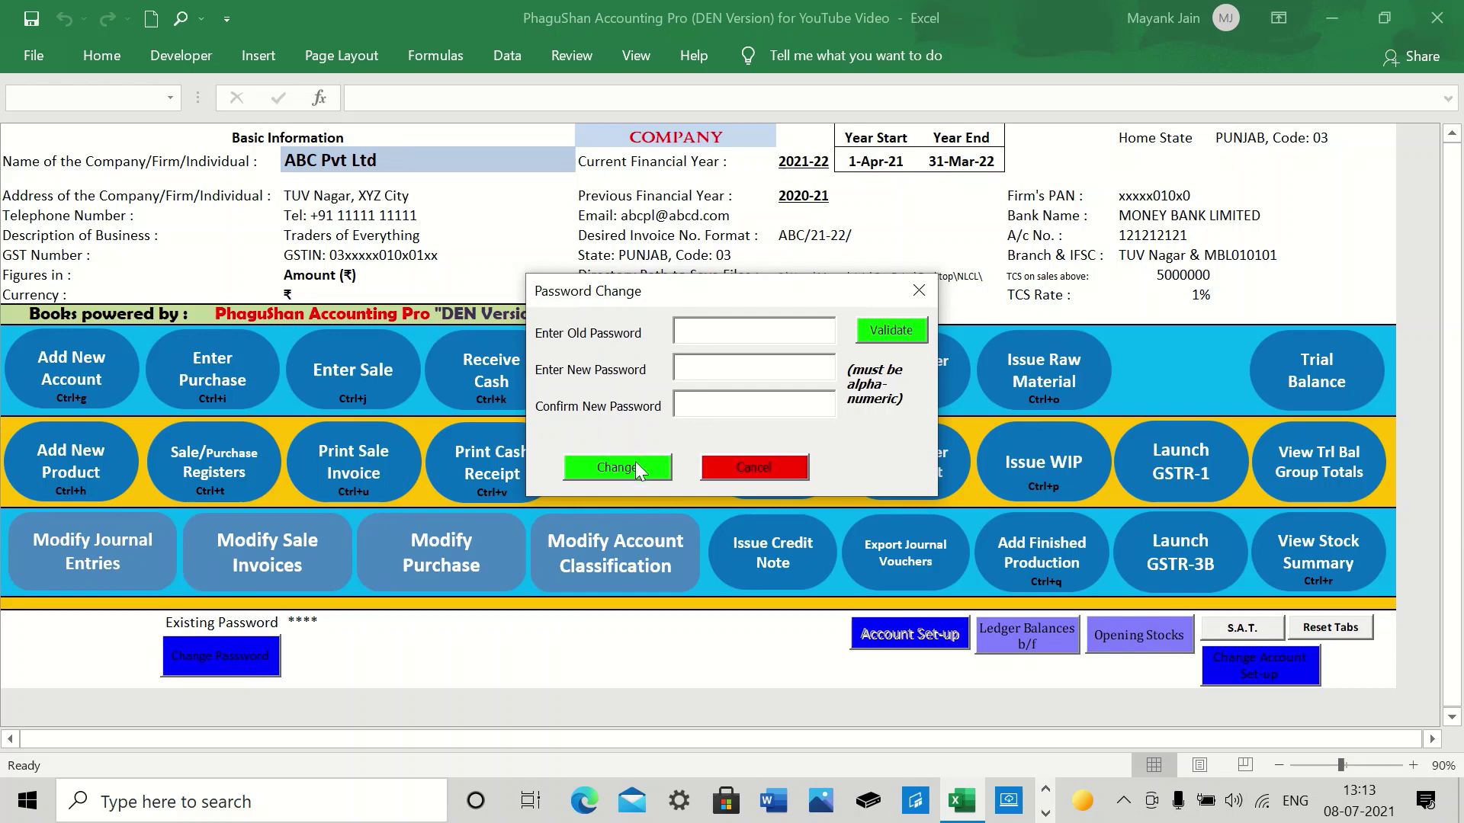
pyautogui.click(753, 470)
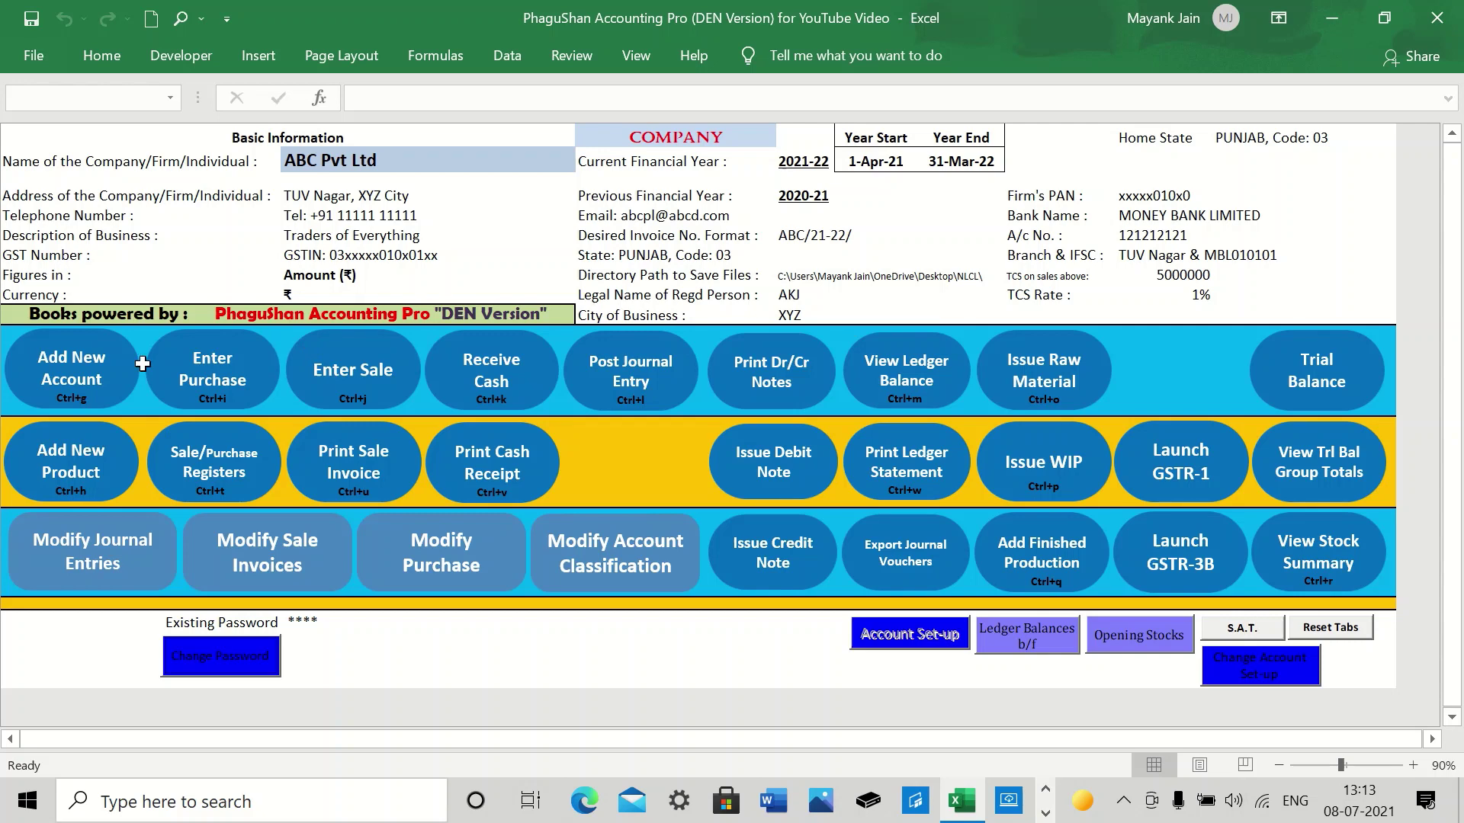
# Scroll through the existing party accounts in Add Party Details, then close it with Esc.
pyautogui.click(79, 381)
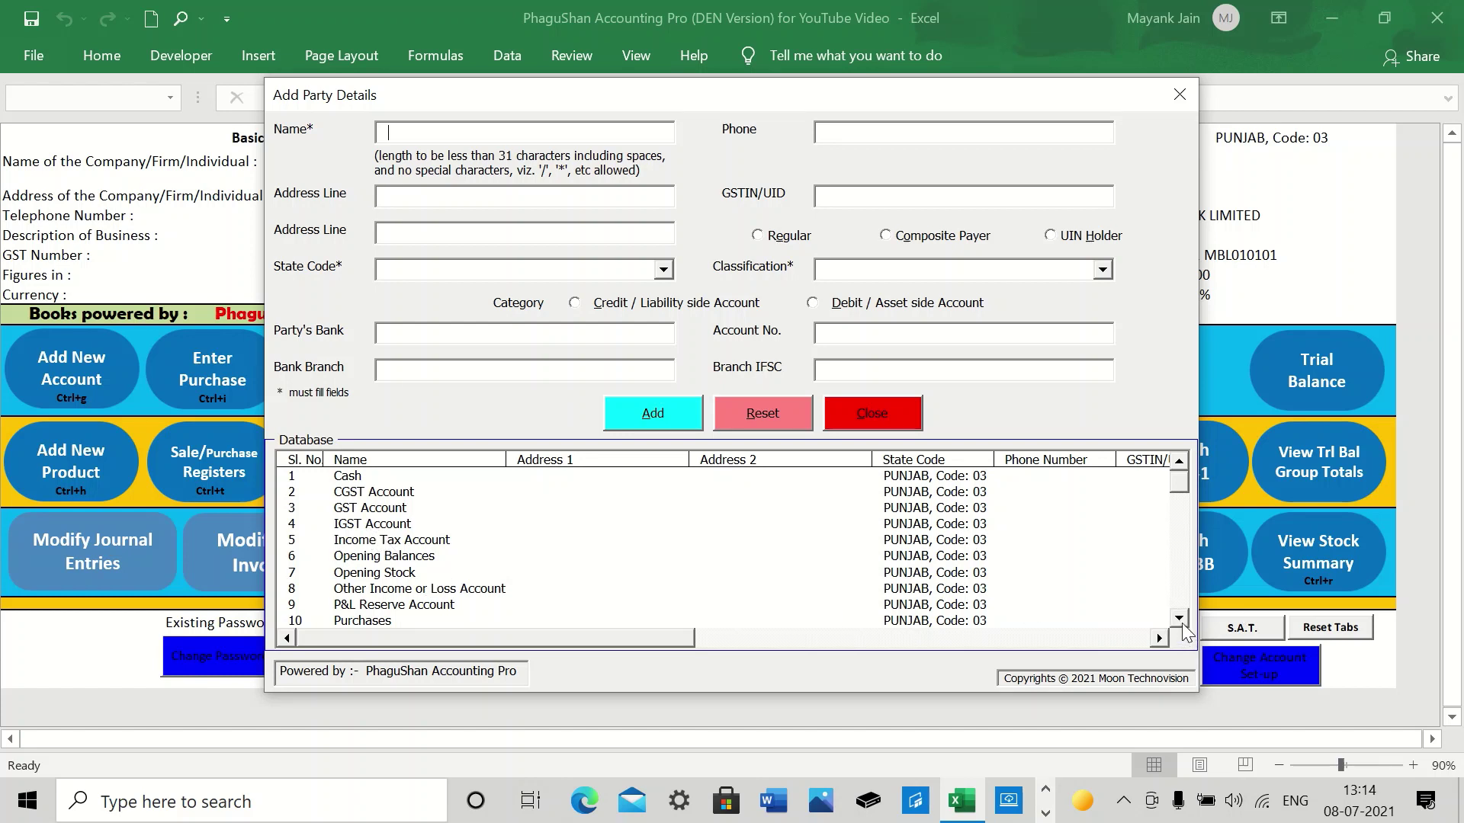
pyautogui.click(1180, 618)
pyautogui.click(1182, 624)
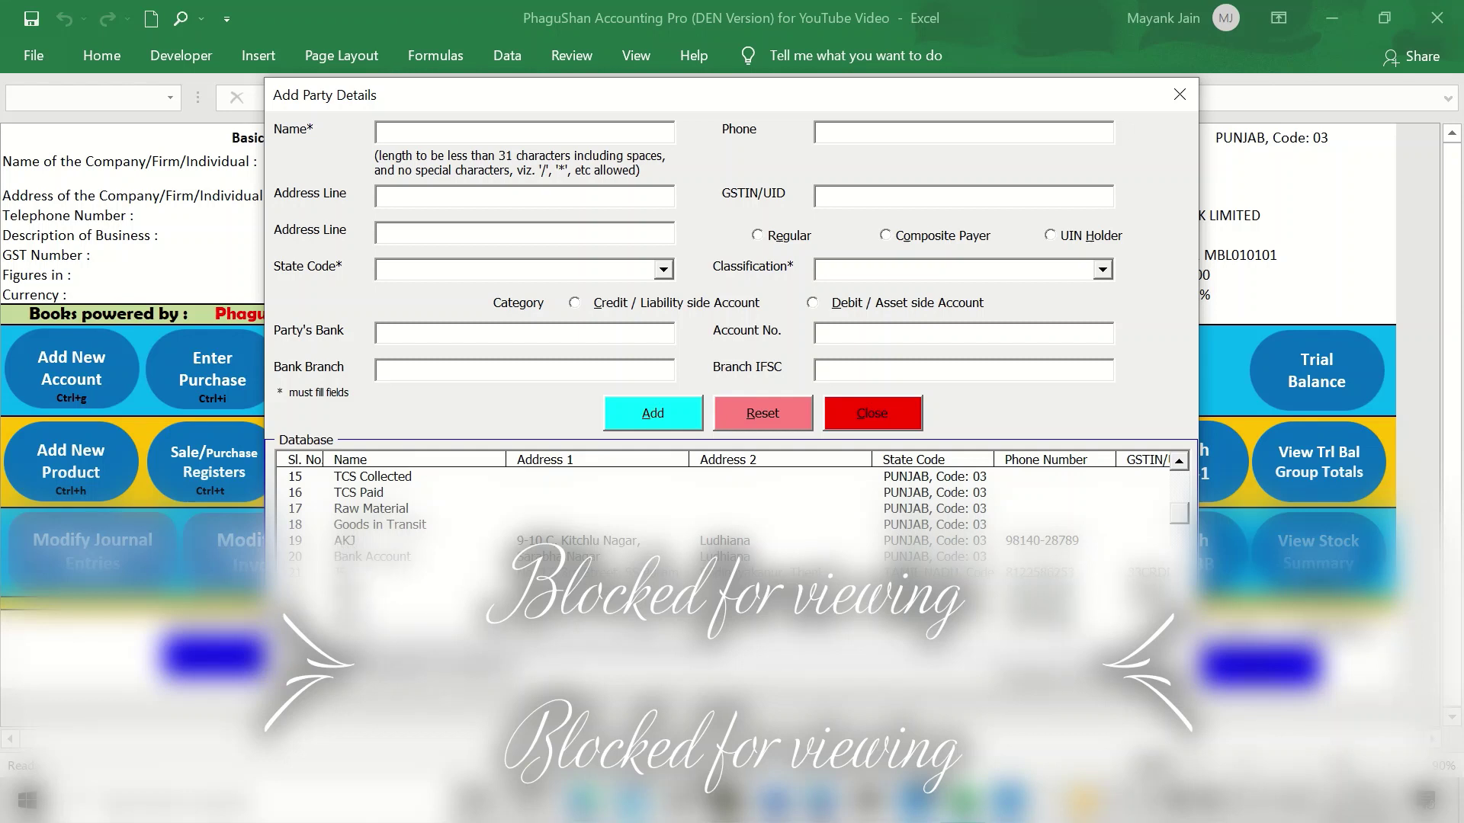
pyautogui.scroll(-5, 724, 511)
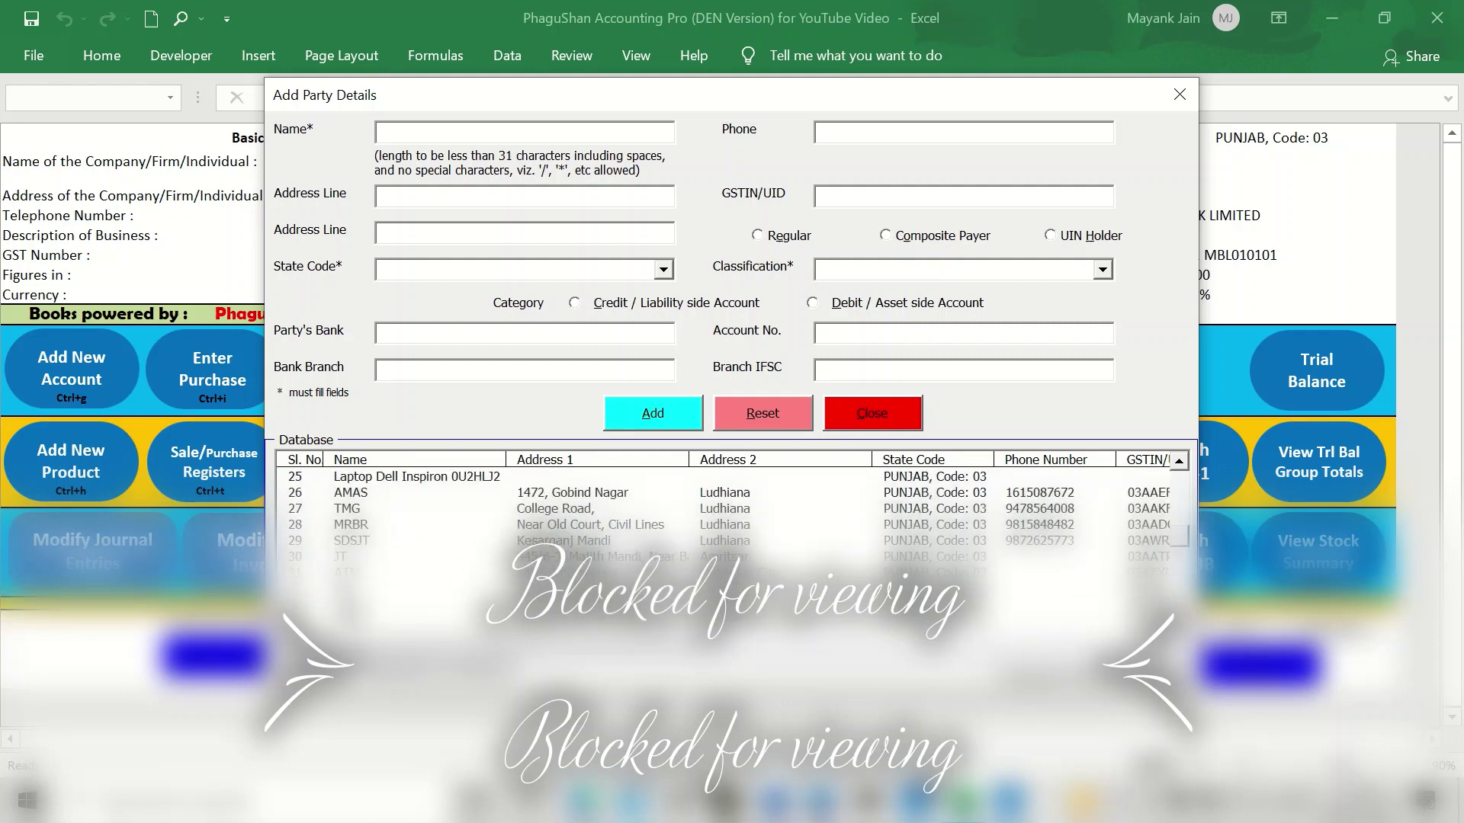
pyautogui.scroll(-1, 724, 511)
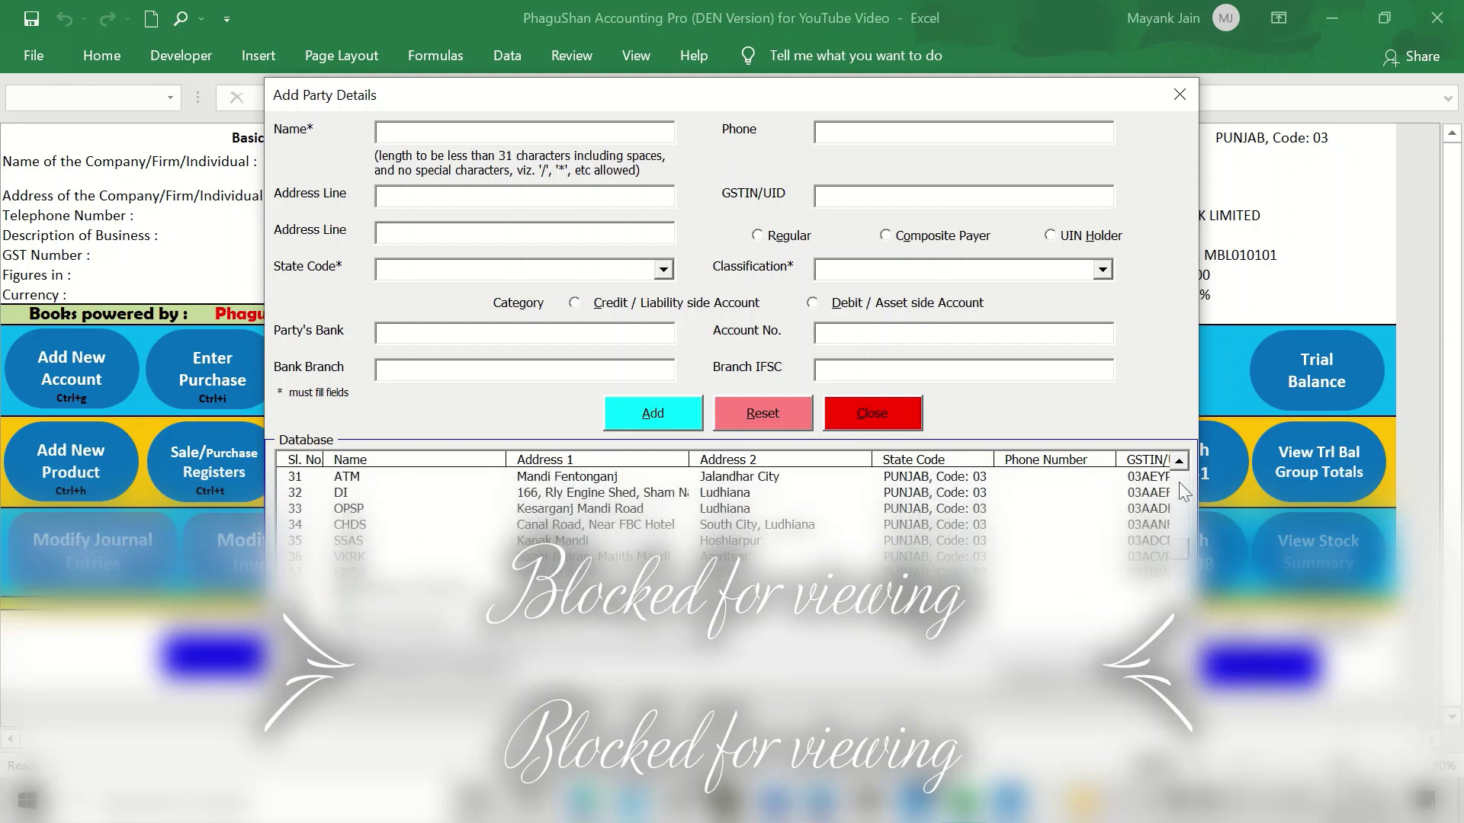
pyautogui.click(1178, 482)
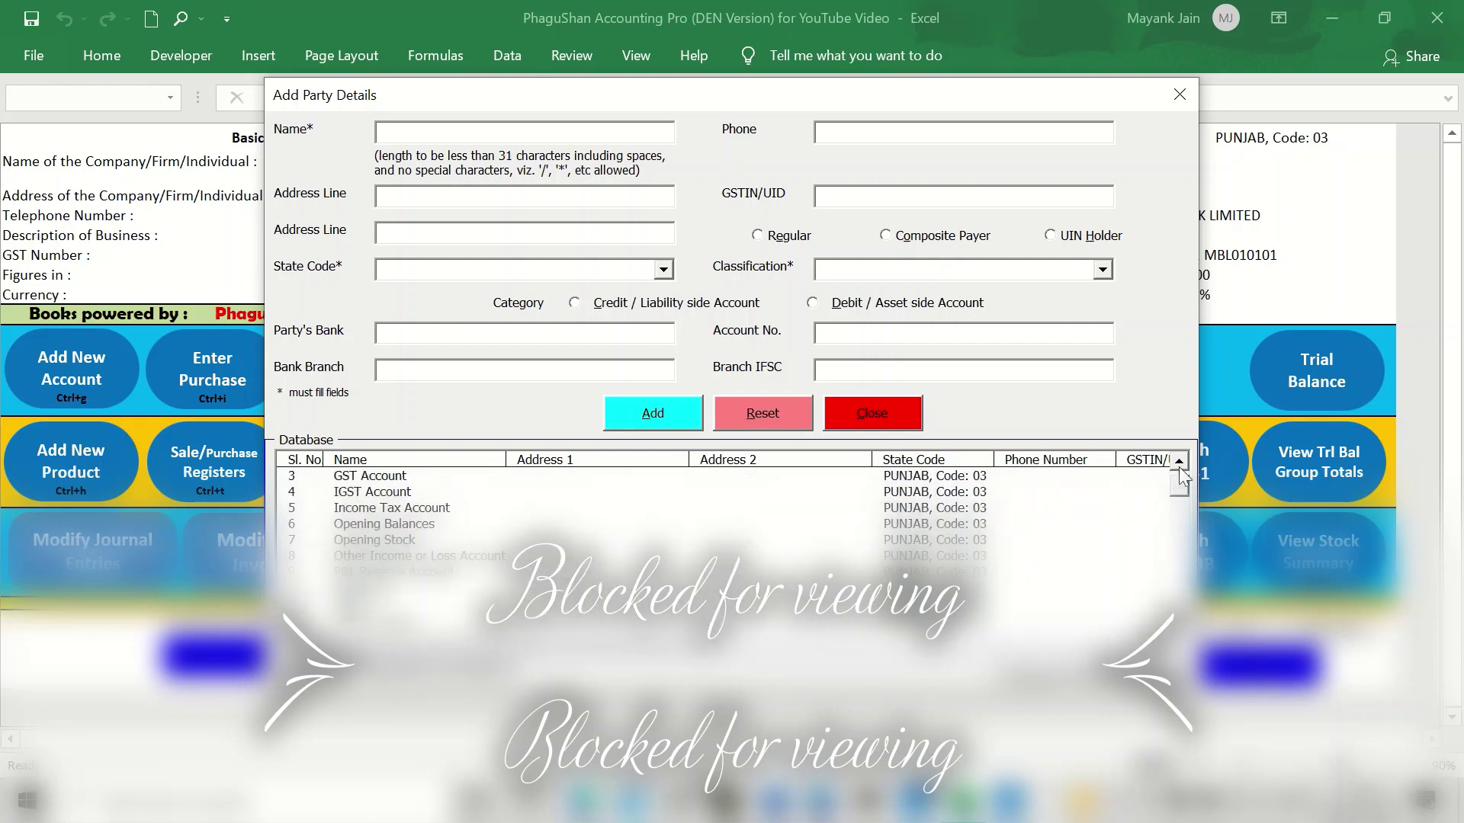
pyautogui.click(1179, 466)
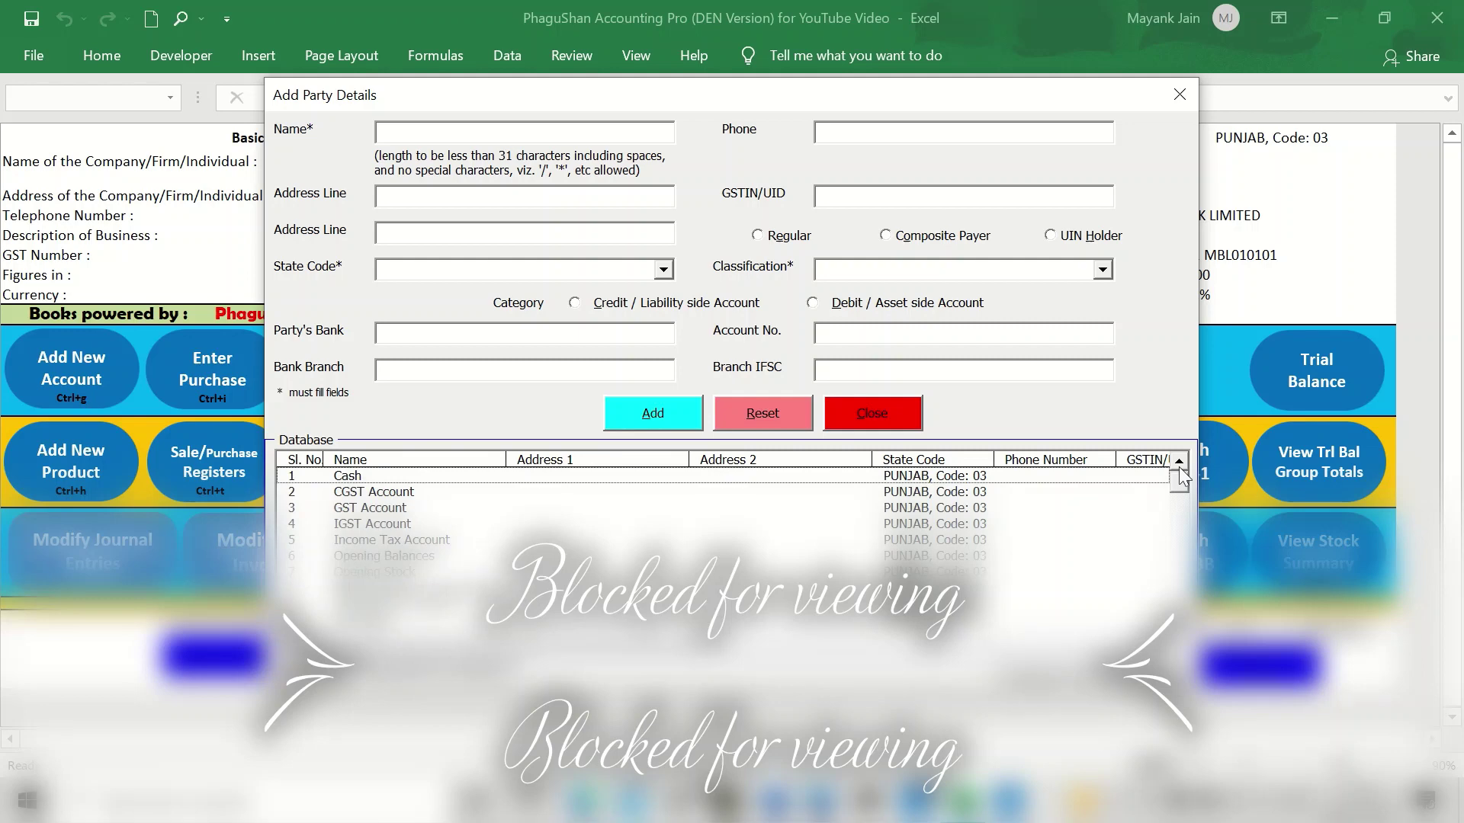
pyautogui.press('Escape')
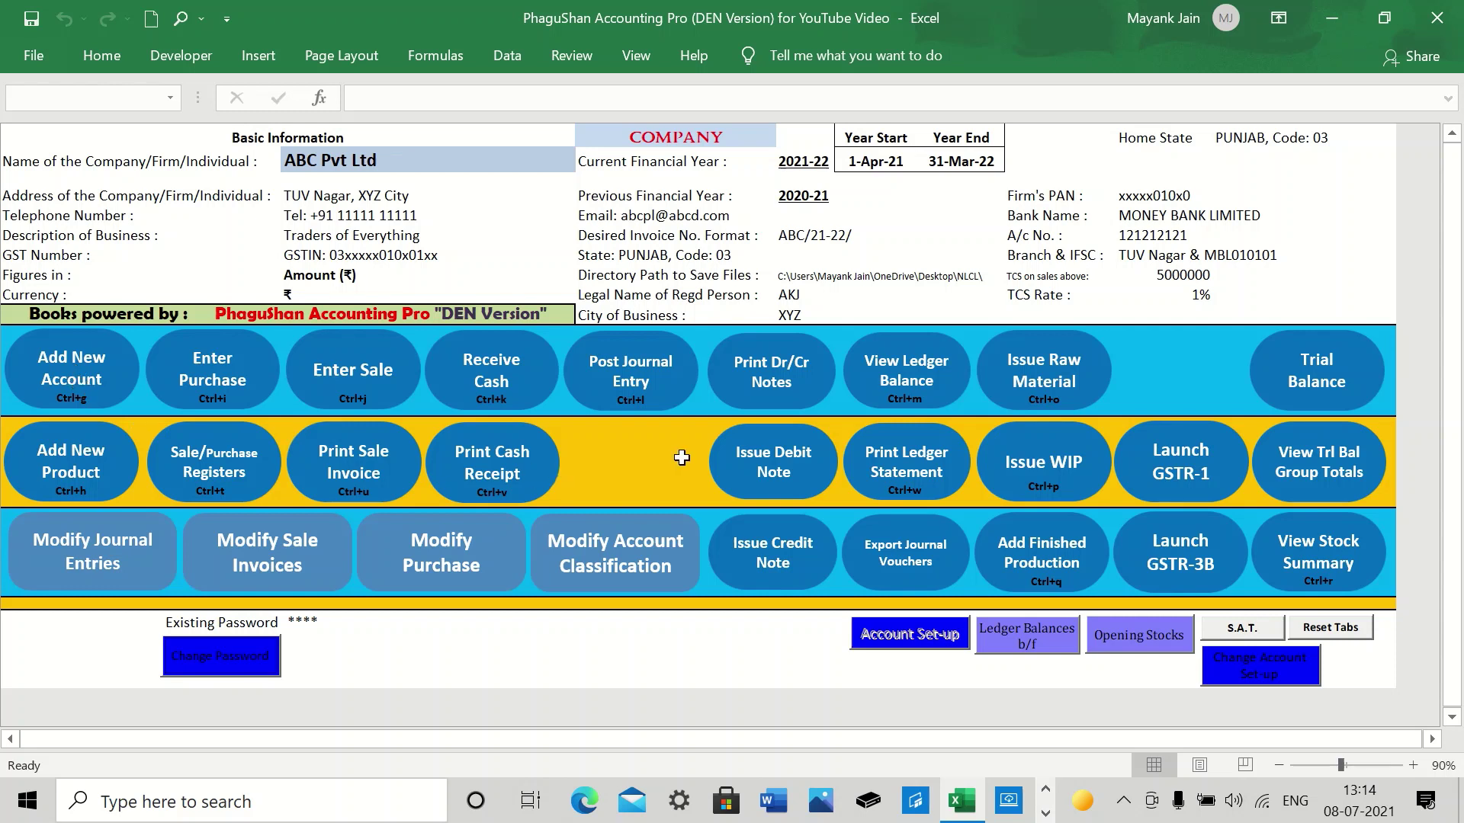
pyautogui.click(65, 474)
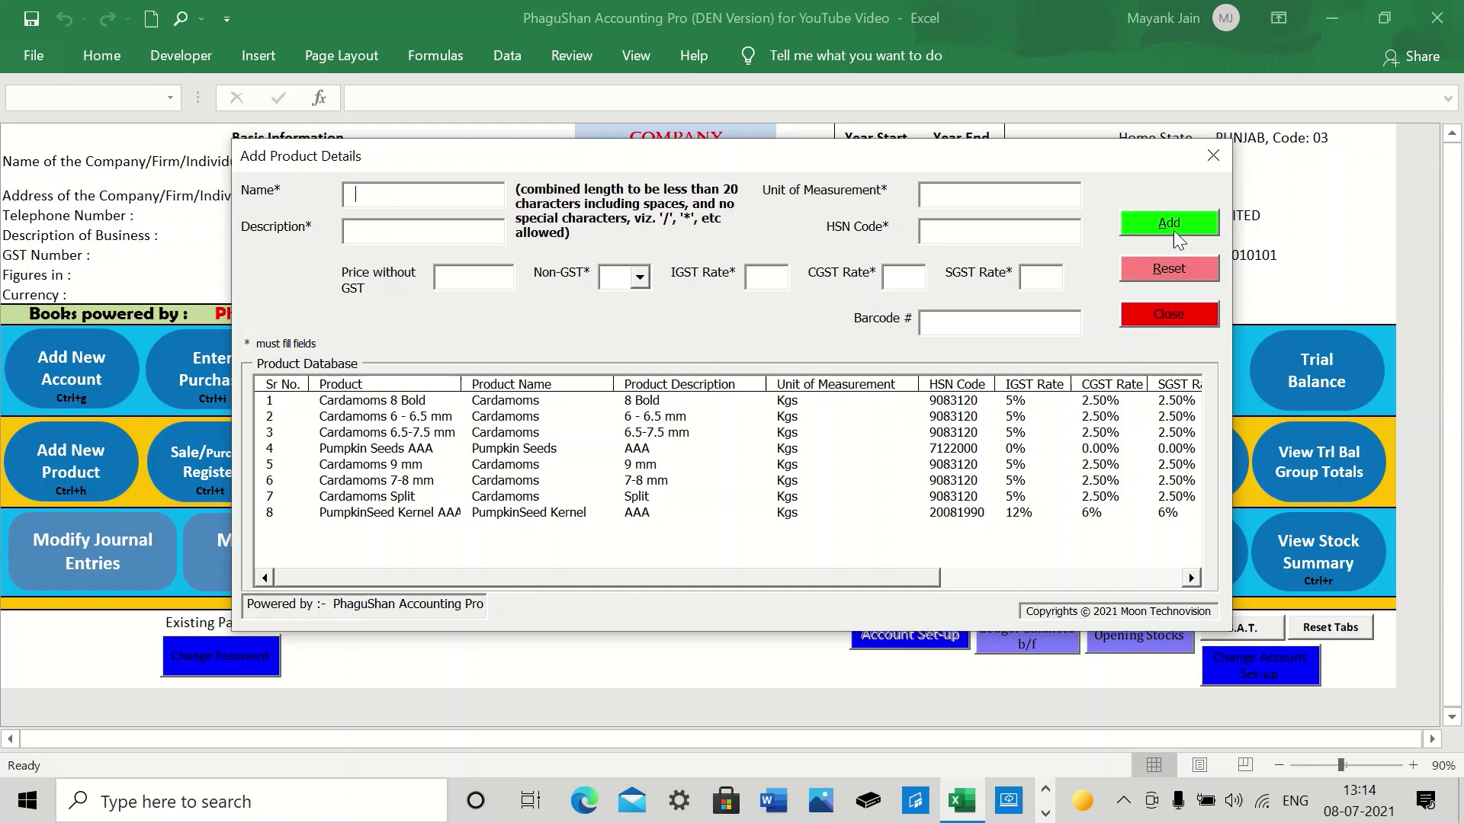
pyautogui.press('Escape')
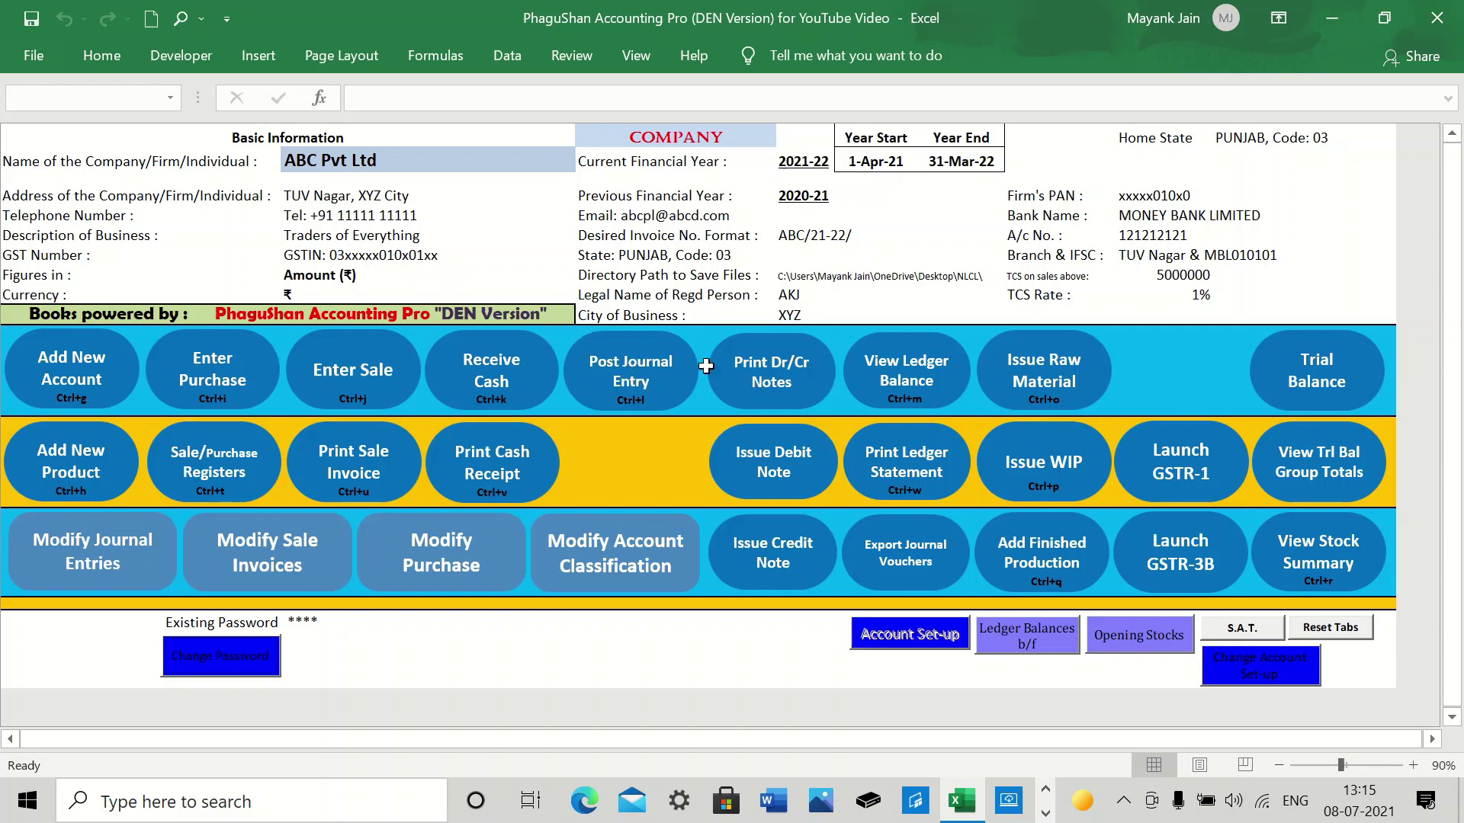
# Start a new journal voucher dated 4 May 2021.
pyautogui.click(630, 370)
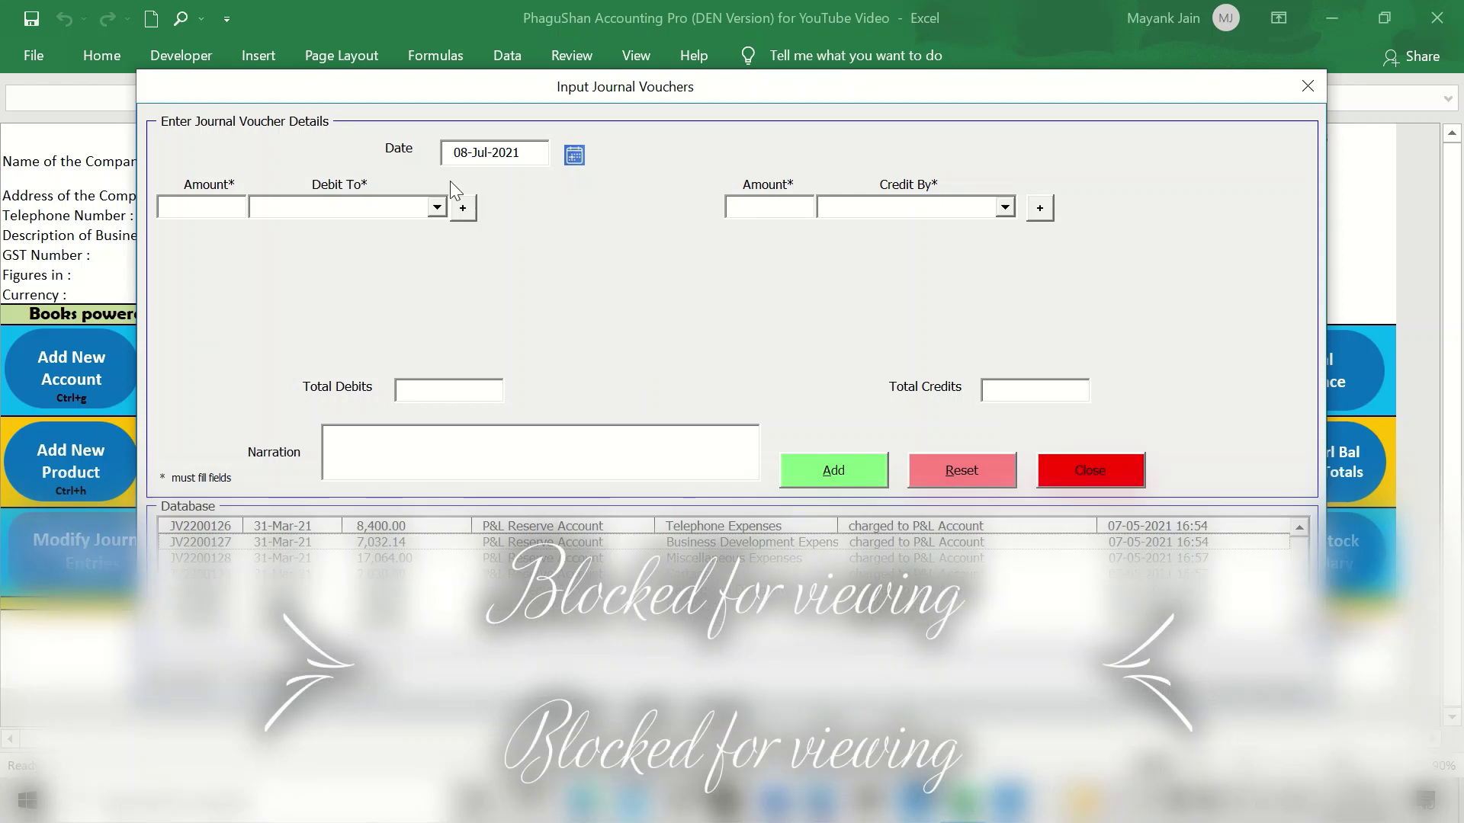
pyautogui.click(575, 156)
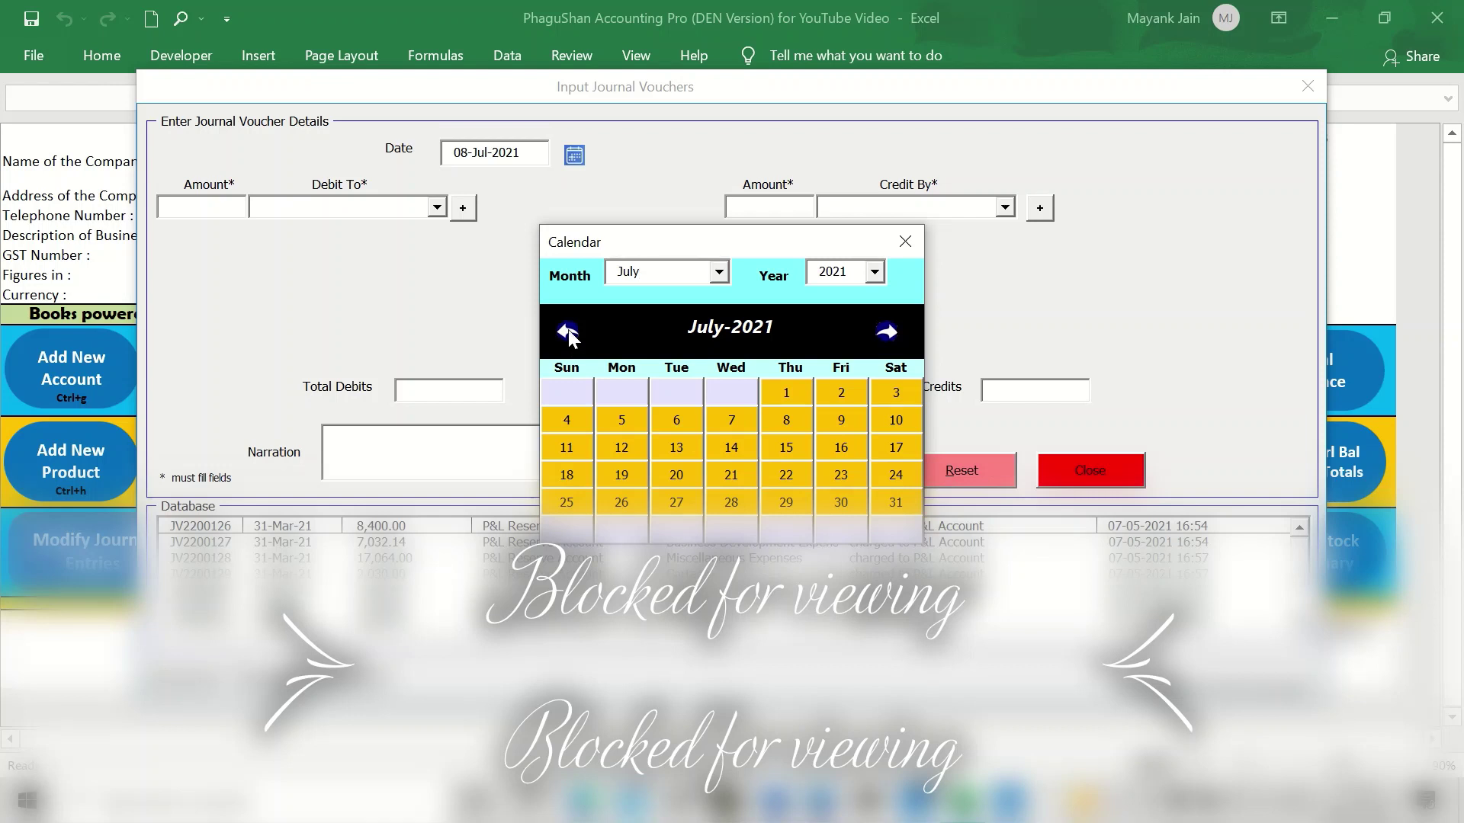
pyautogui.click(568, 329)
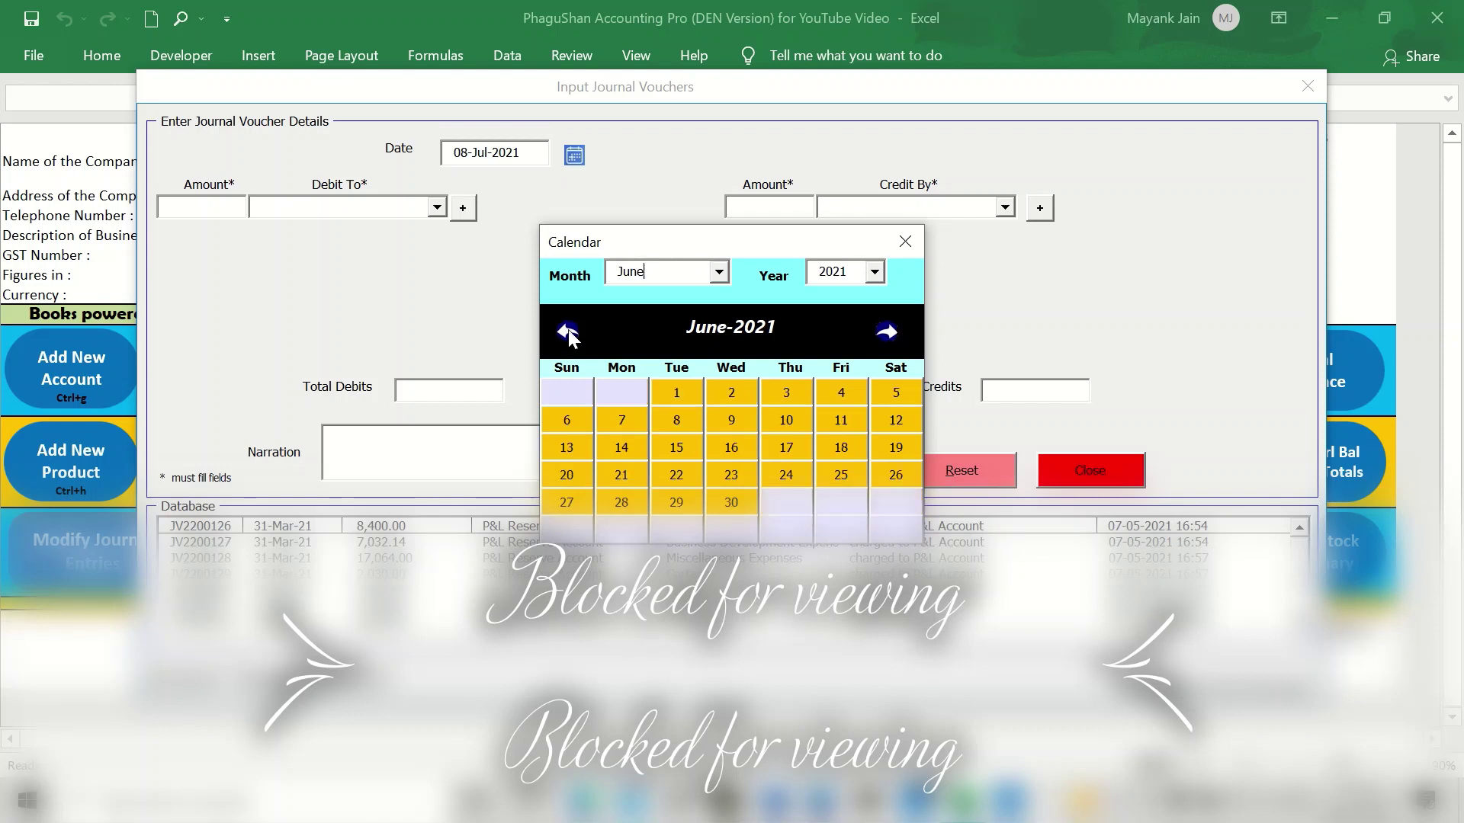
pyautogui.click(569, 330)
pyautogui.click(677, 419)
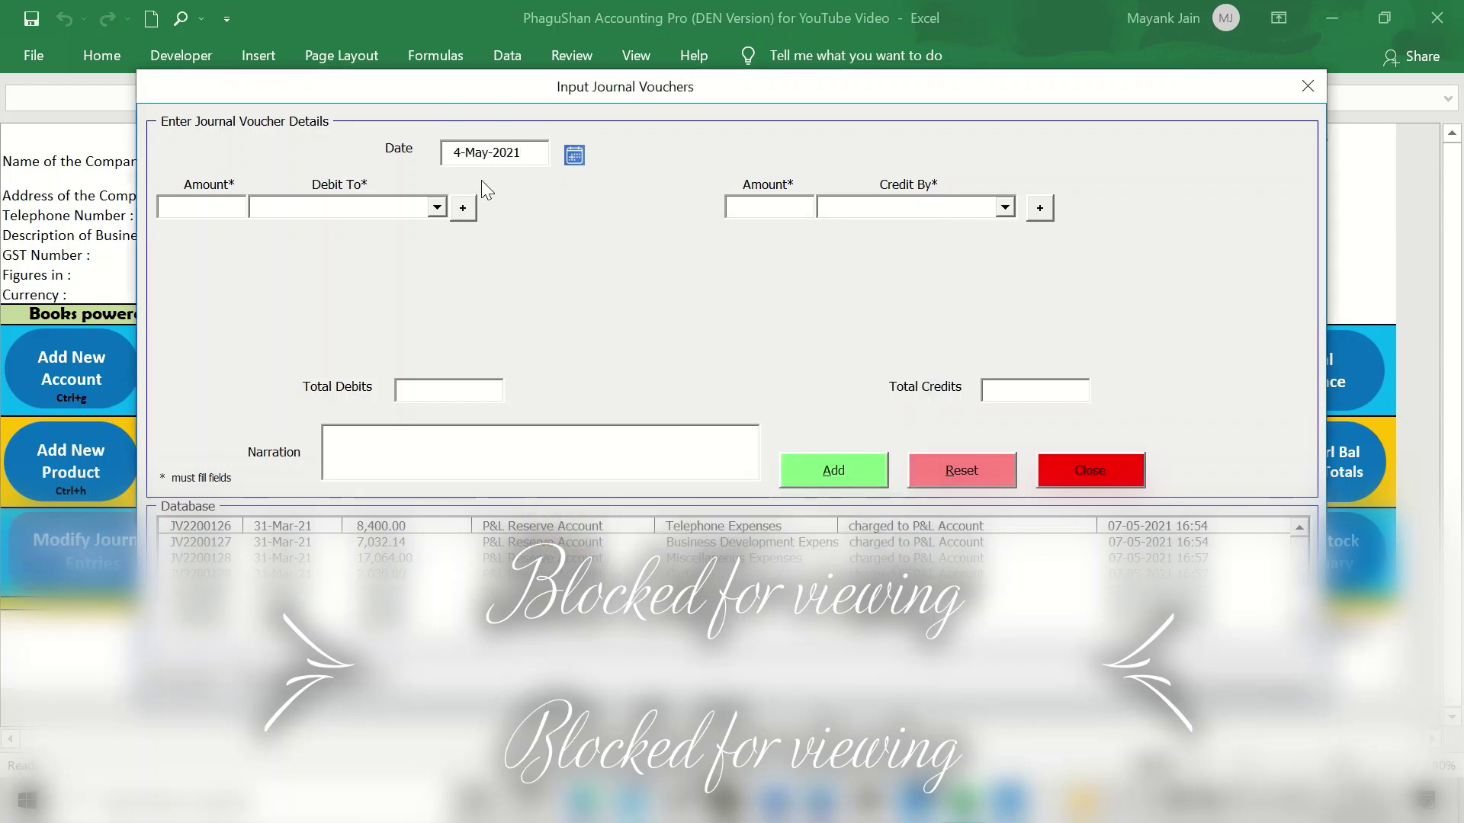
# Debit Bank Account 5000 and credit Cash 5000.
pyautogui.click(221, 207)
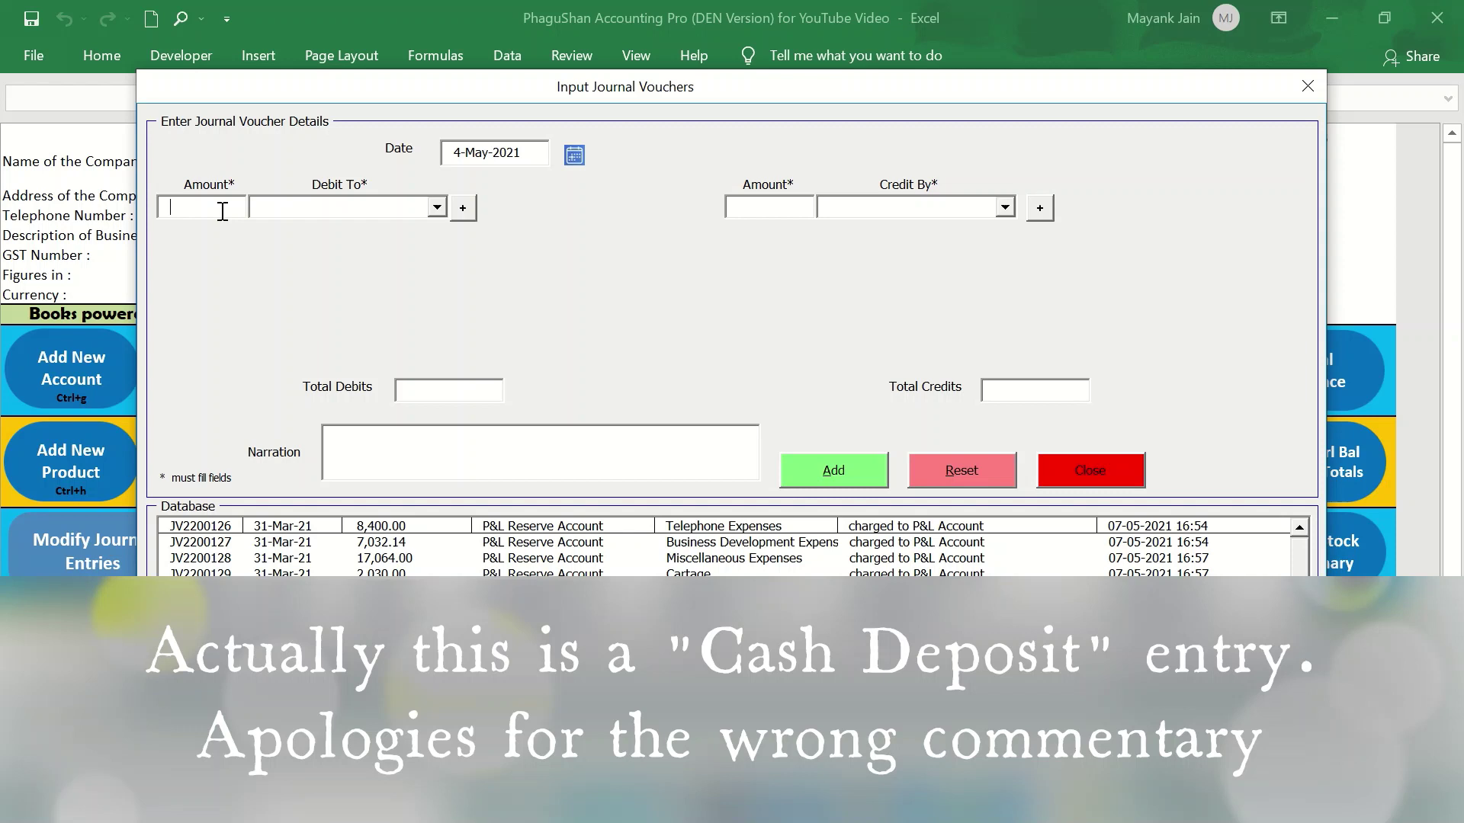
pyautogui.write('5000')
pyautogui.write('Bank Account')
pyautogui.press('Tab')
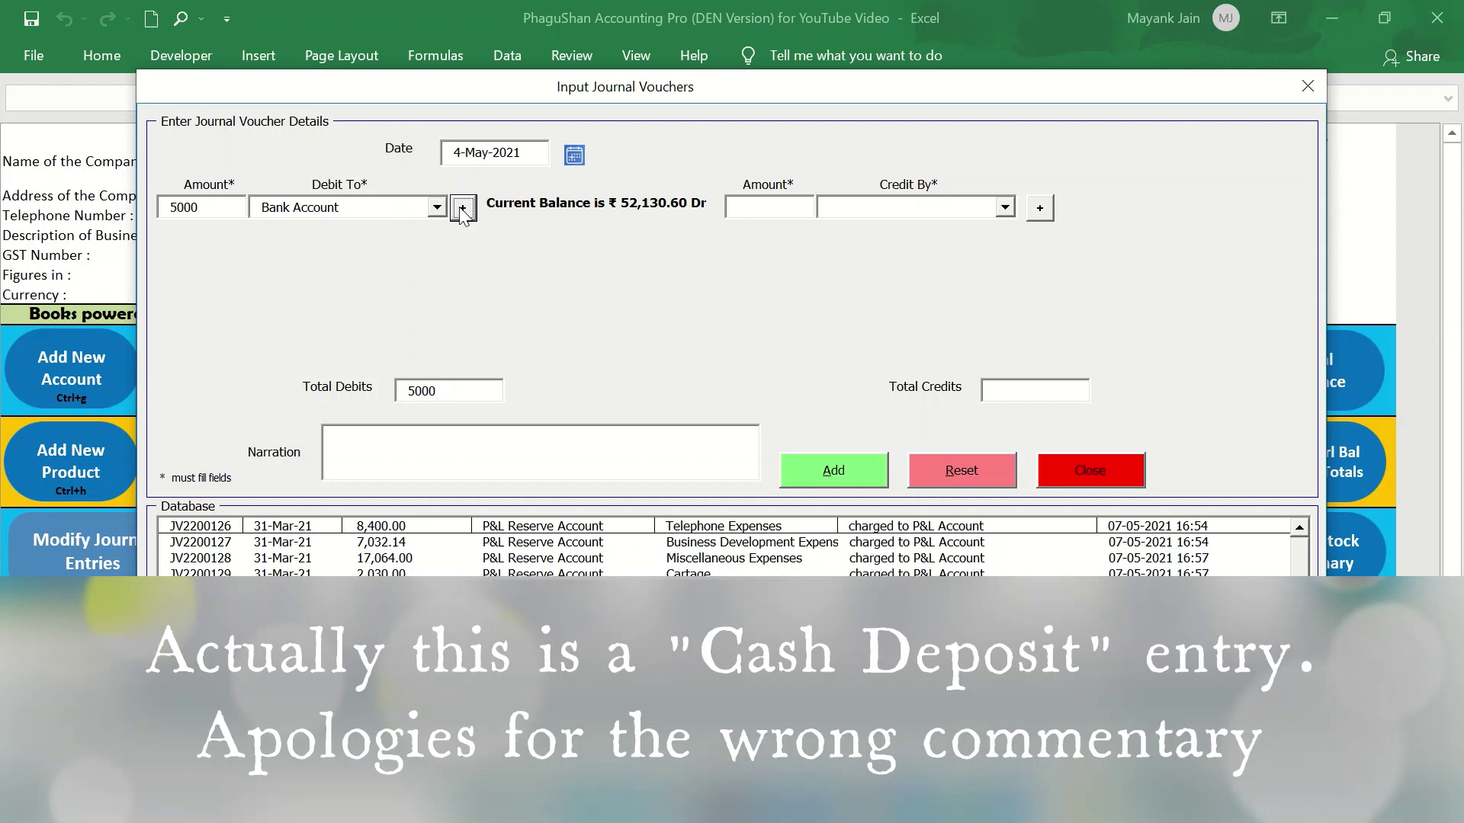
pyautogui.click(748, 207)
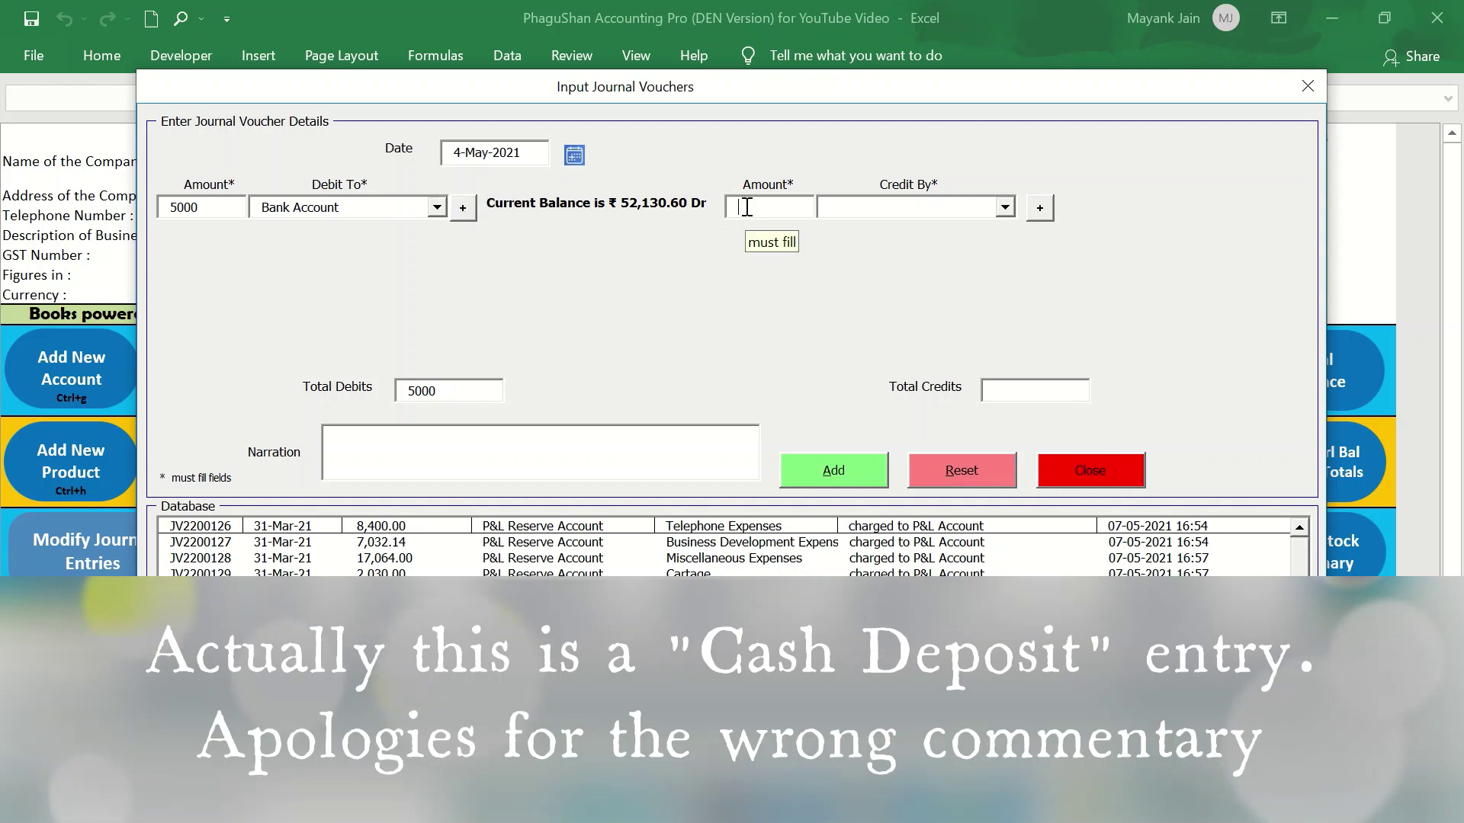
pyautogui.write('5000')
pyautogui.press('Tab')
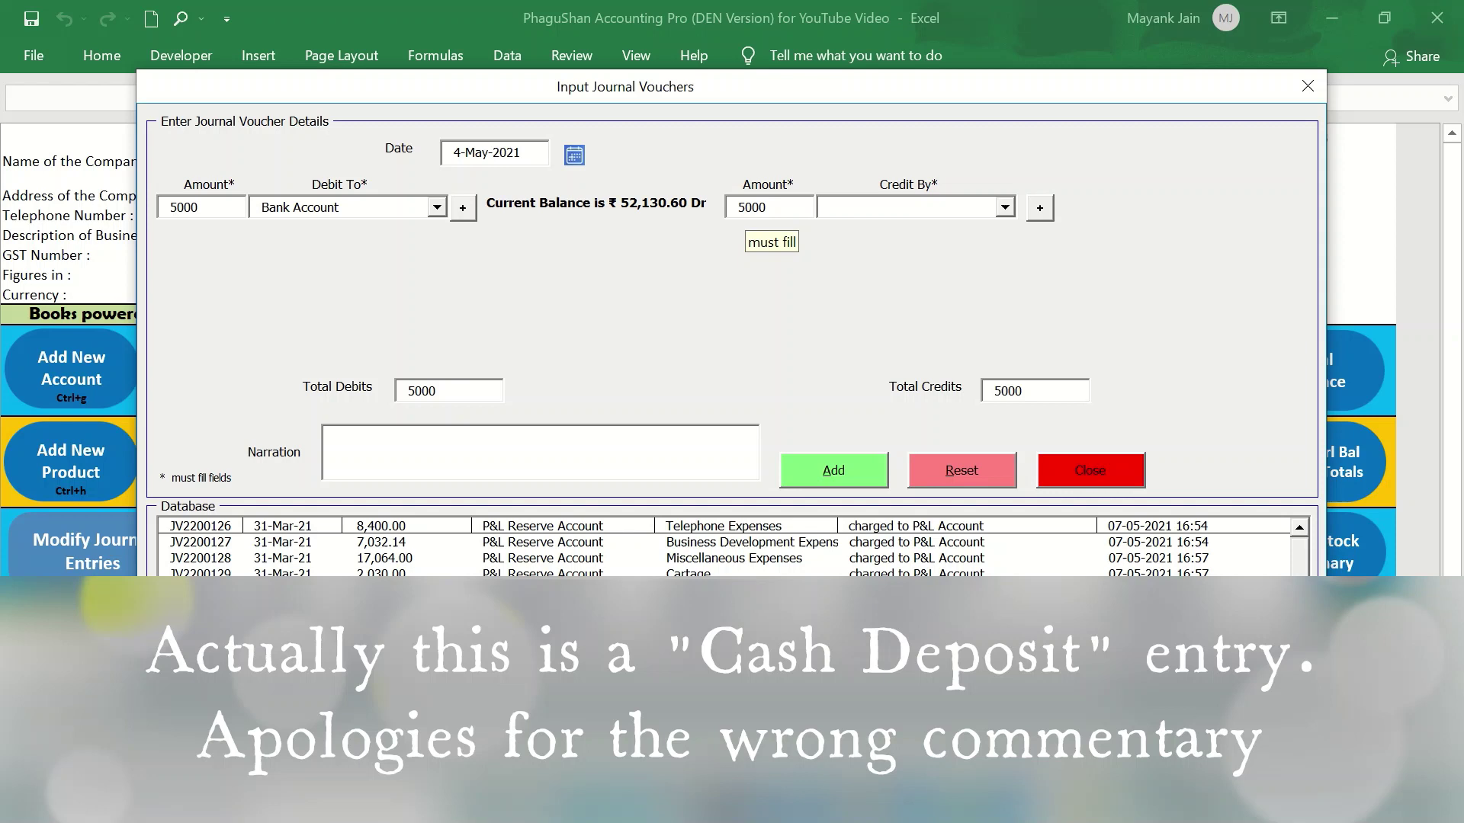
pyautogui.write('Cash')
# Add the narration 'Being cash withdrawn' and submit the journal entry.
pyautogui.click(599, 450)
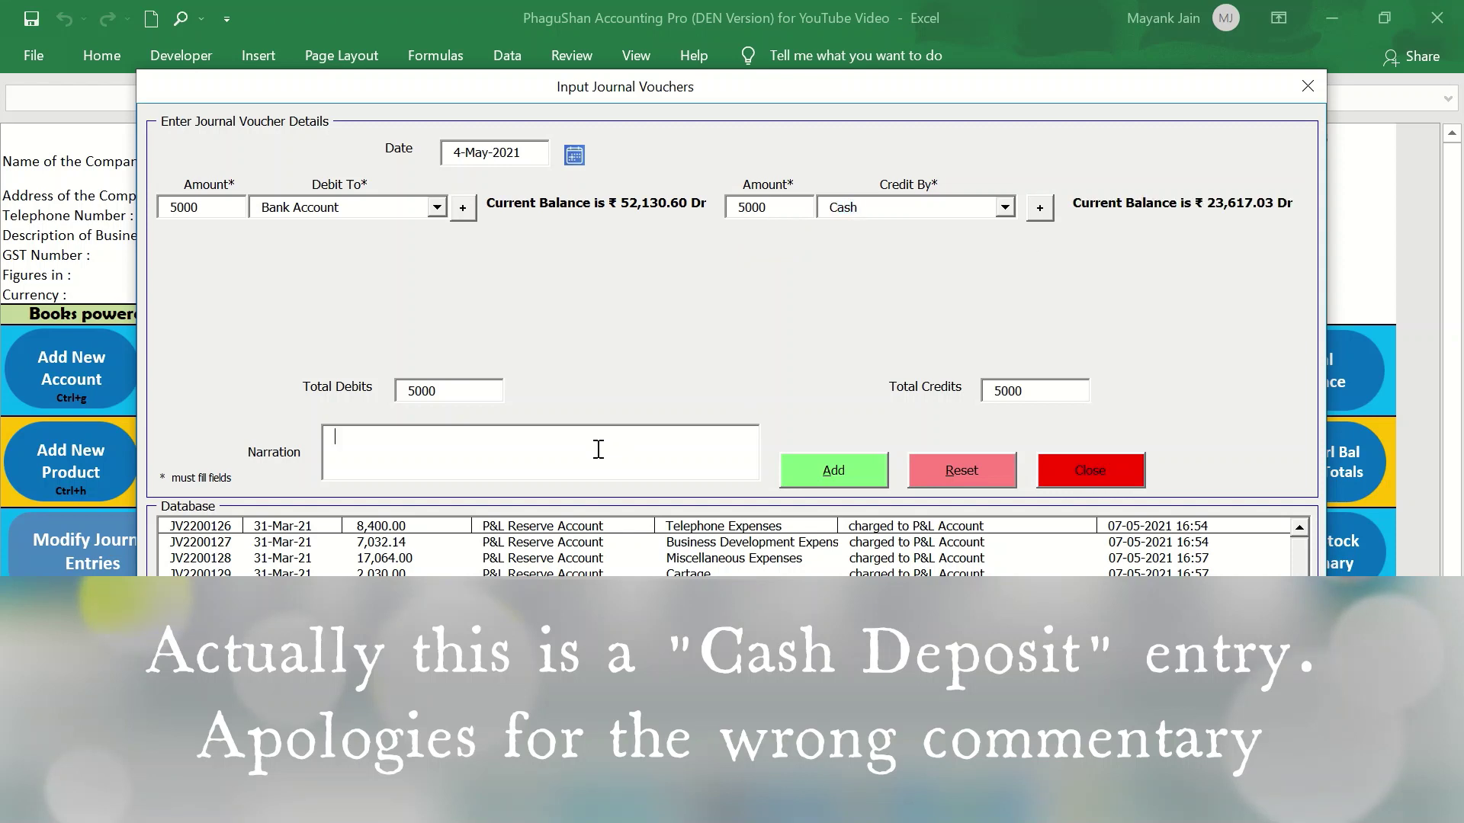
pyautogui.write('Being cah')
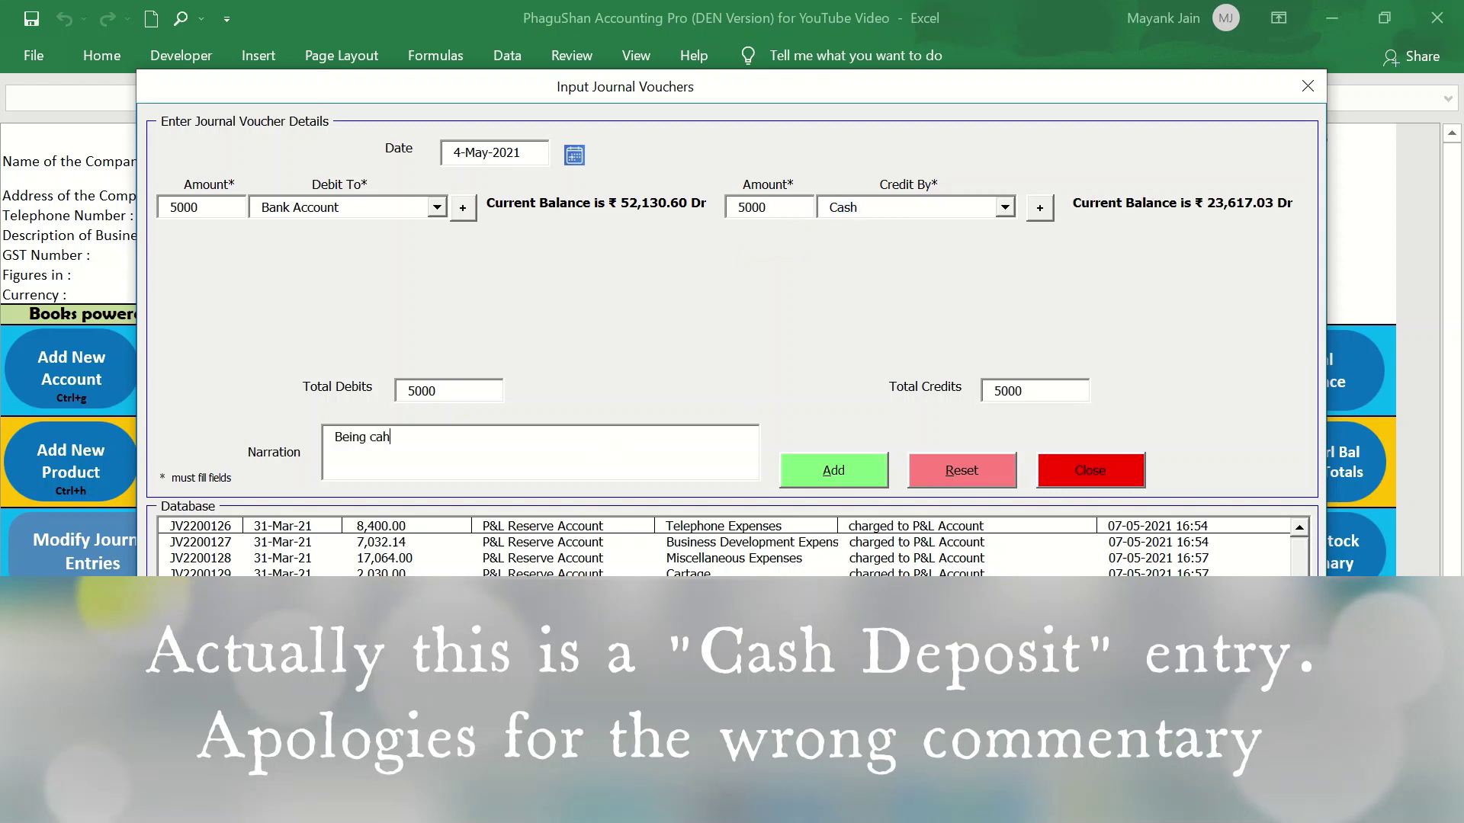
pyautogui.press('BackSpace')
pyautogui.write('sh withdr')
pyautogui.press('BackSpace')
pyautogui.press('BackSpace')
pyautogui.press('BackSpace')
pyautogui.write('hdrawn')
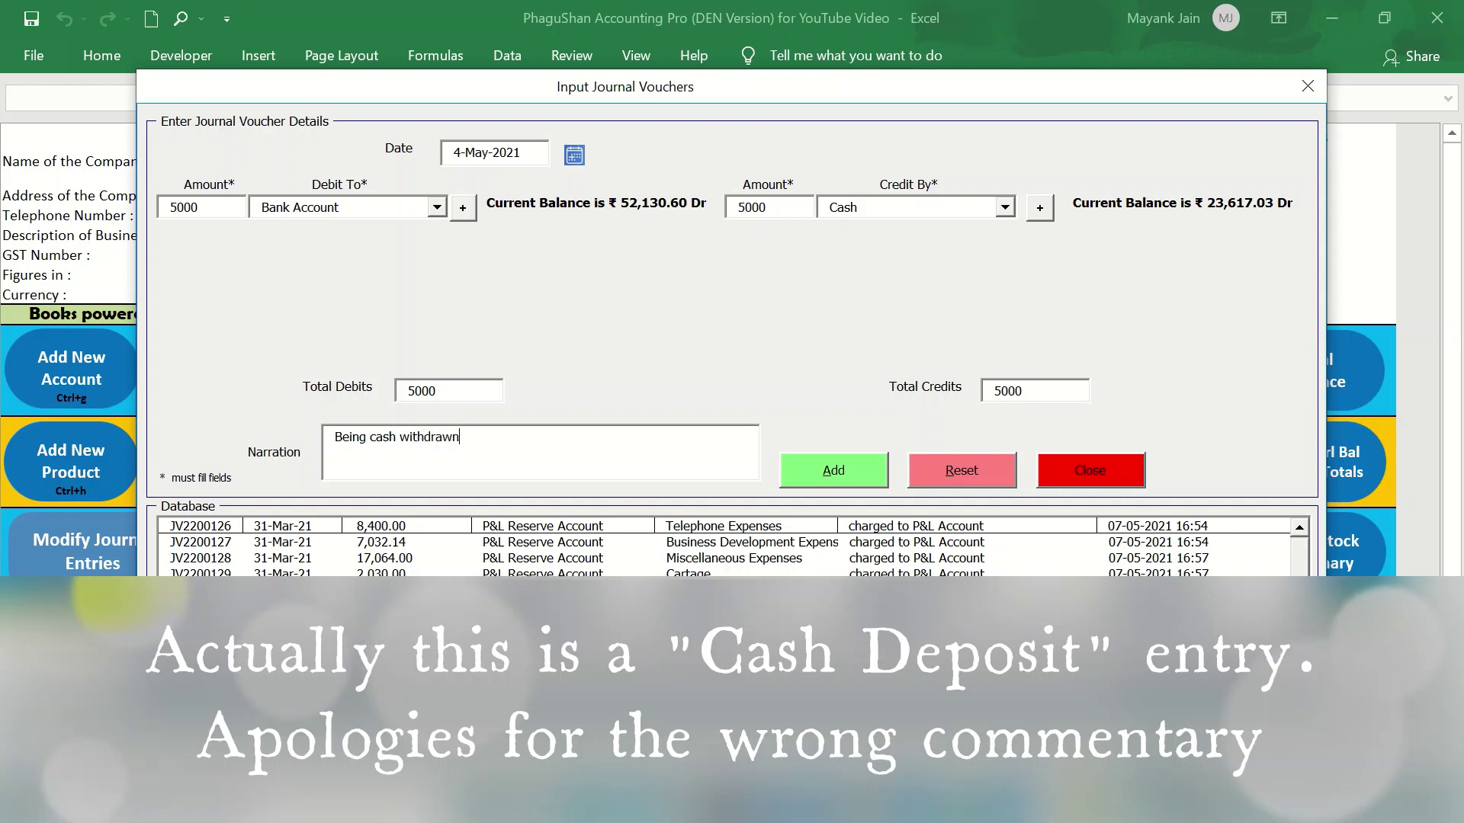
pyautogui.press('Tab')
pyautogui.press('Return')
pyautogui.press('Return')
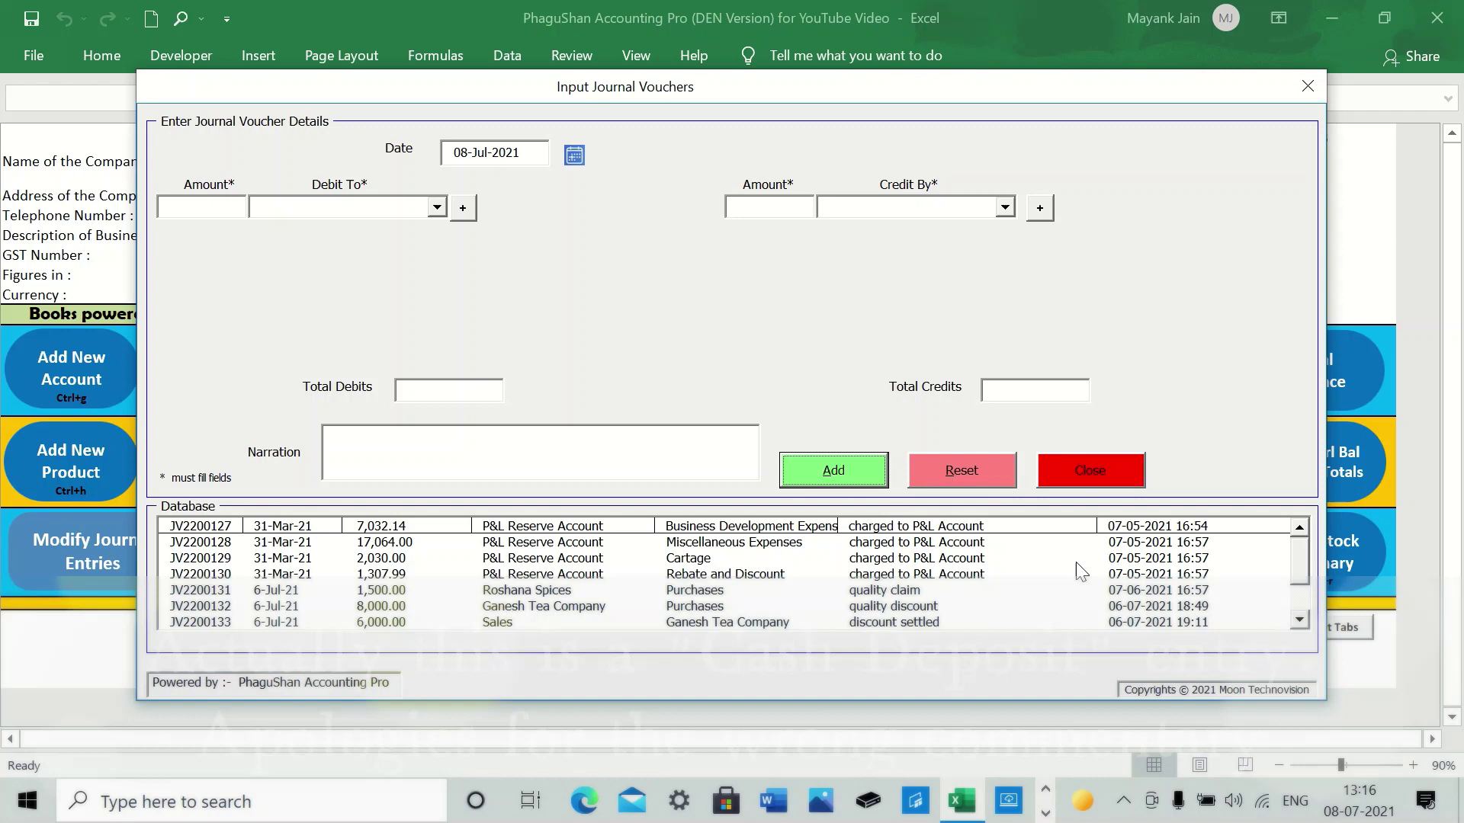
pyautogui.click(1299, 624)
# Show the 08-Jul-2021 journal voucher form with the cursor in the first debit Amount box.
pyautogui.click(1298, 624)
pyautogui.click(1298, 623)
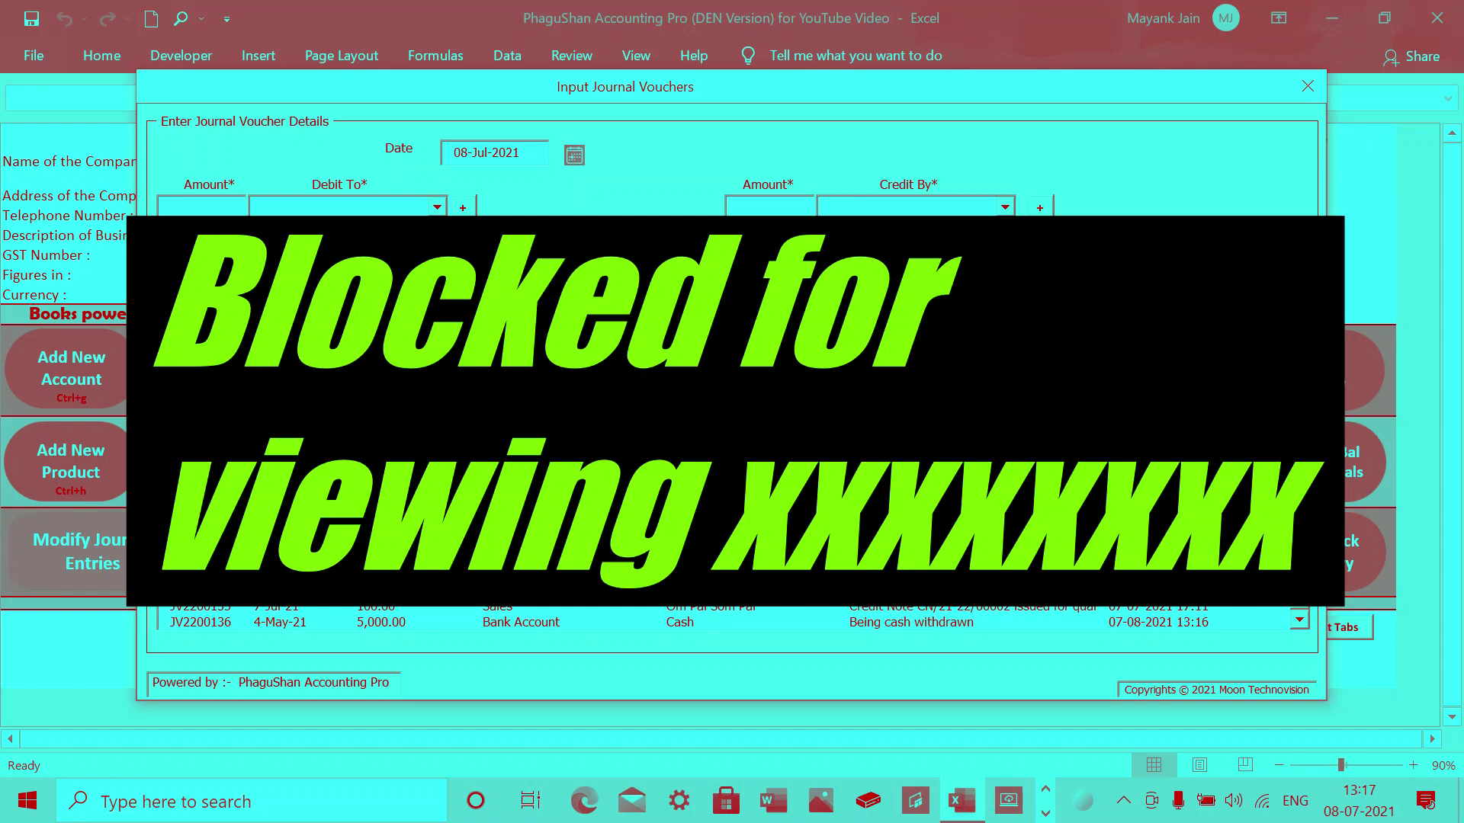
pyautogui.click(211, 207)
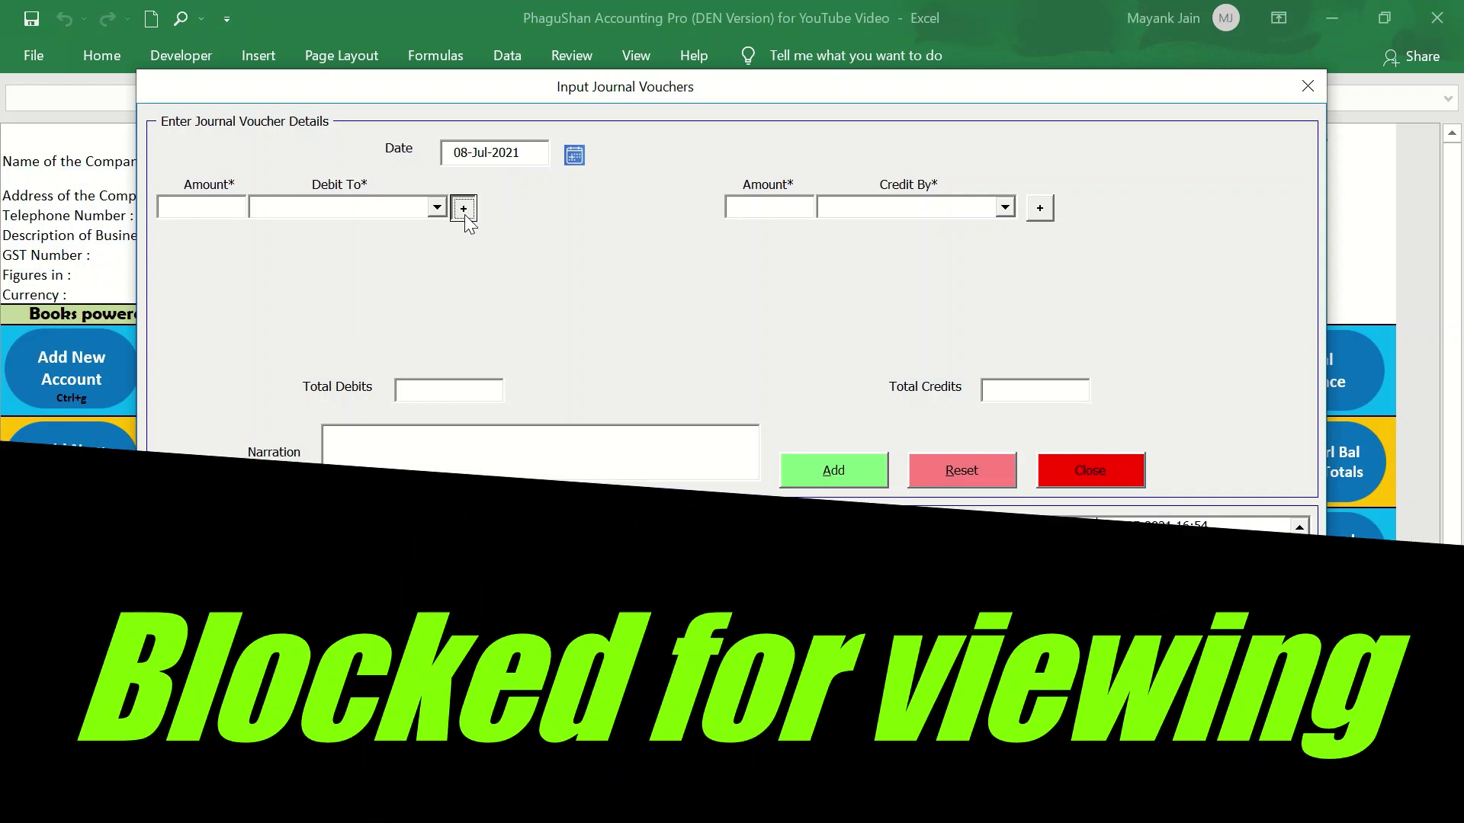
# Add two more debit rows and two more credit rows, giving three of each.
pyautogui.click(464, 211)
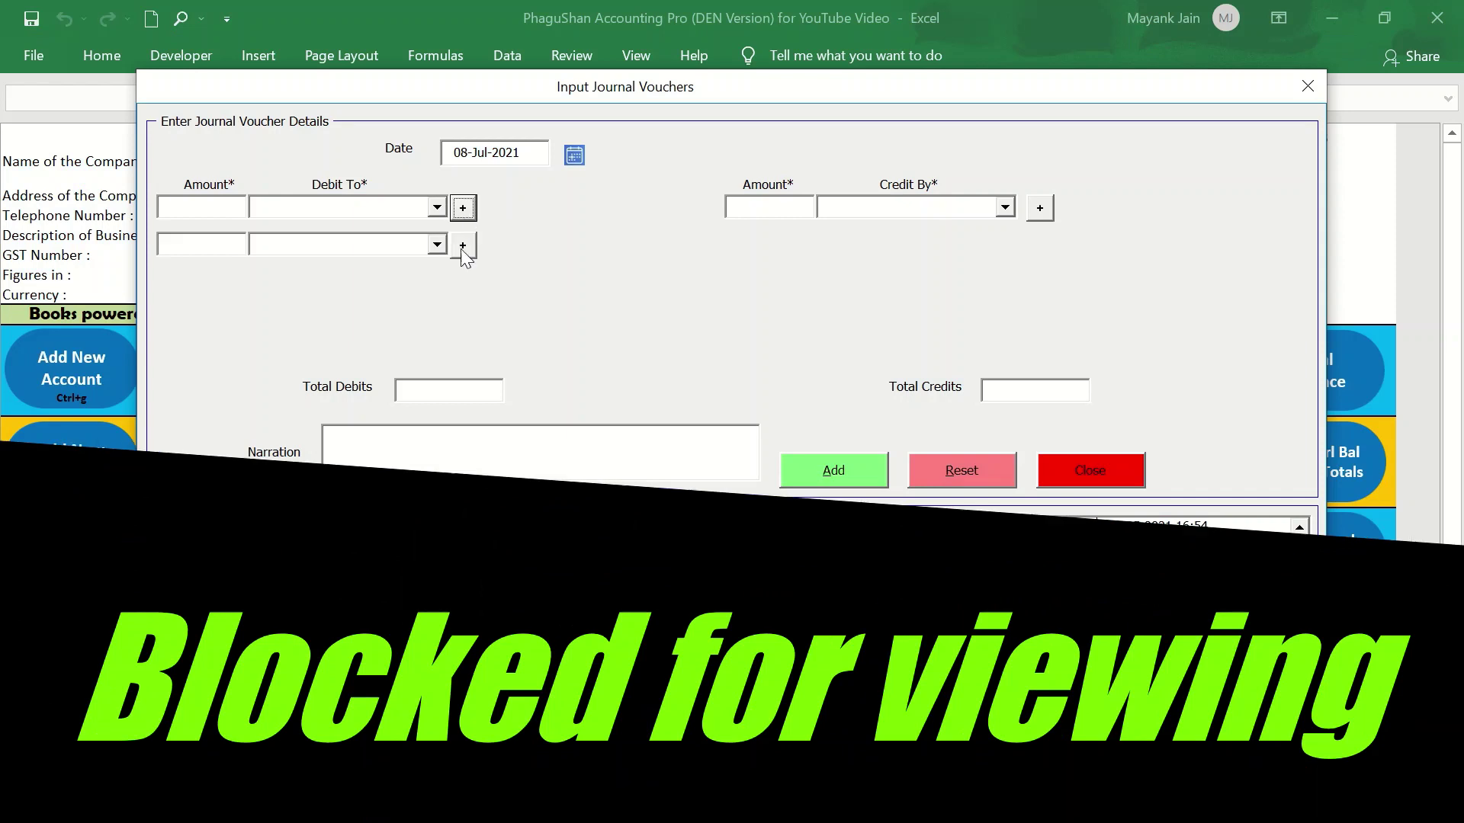
pyautogui.click(463, 247)
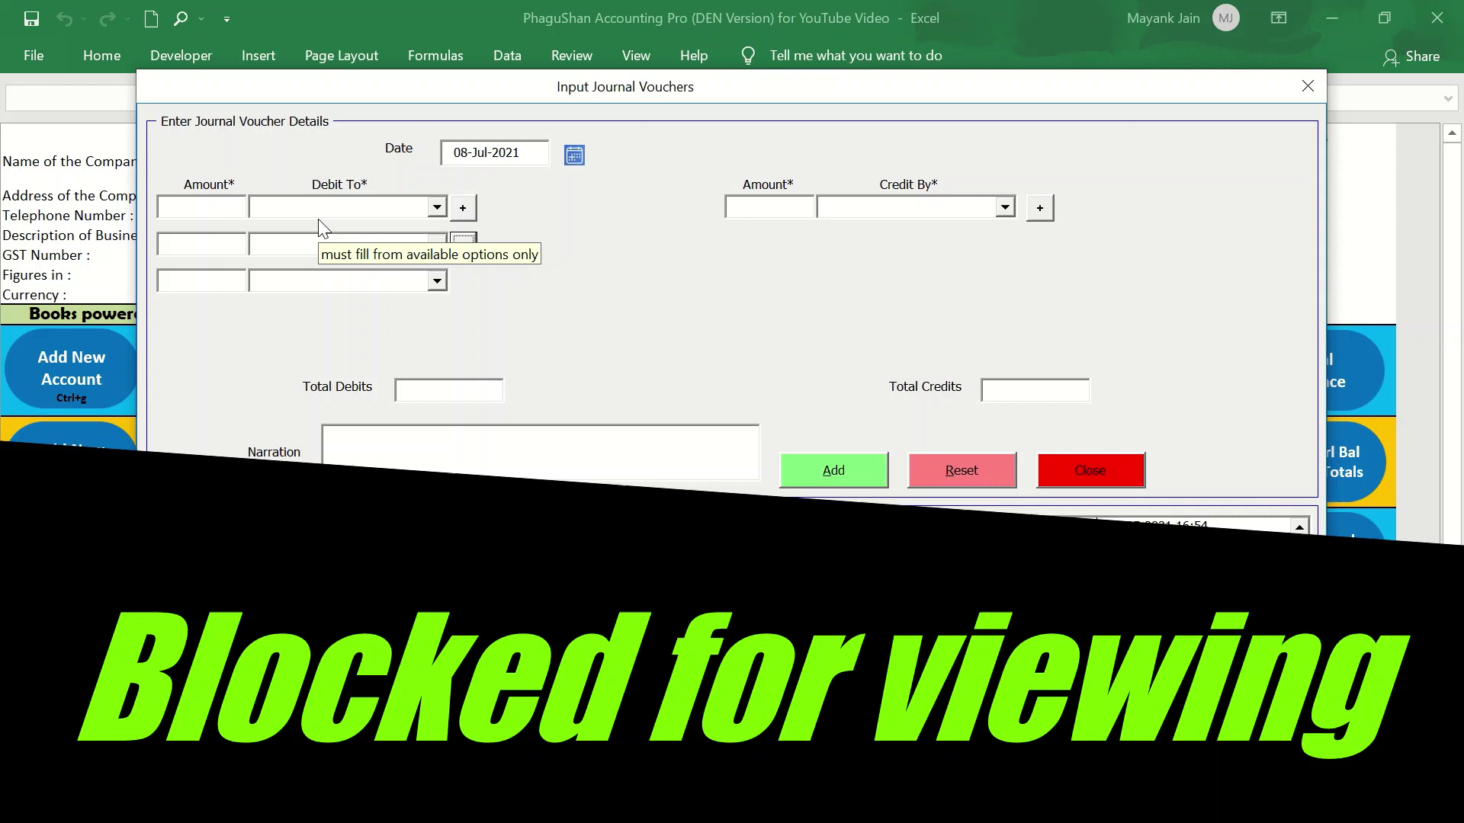
pyautogui.click(1040, 207)
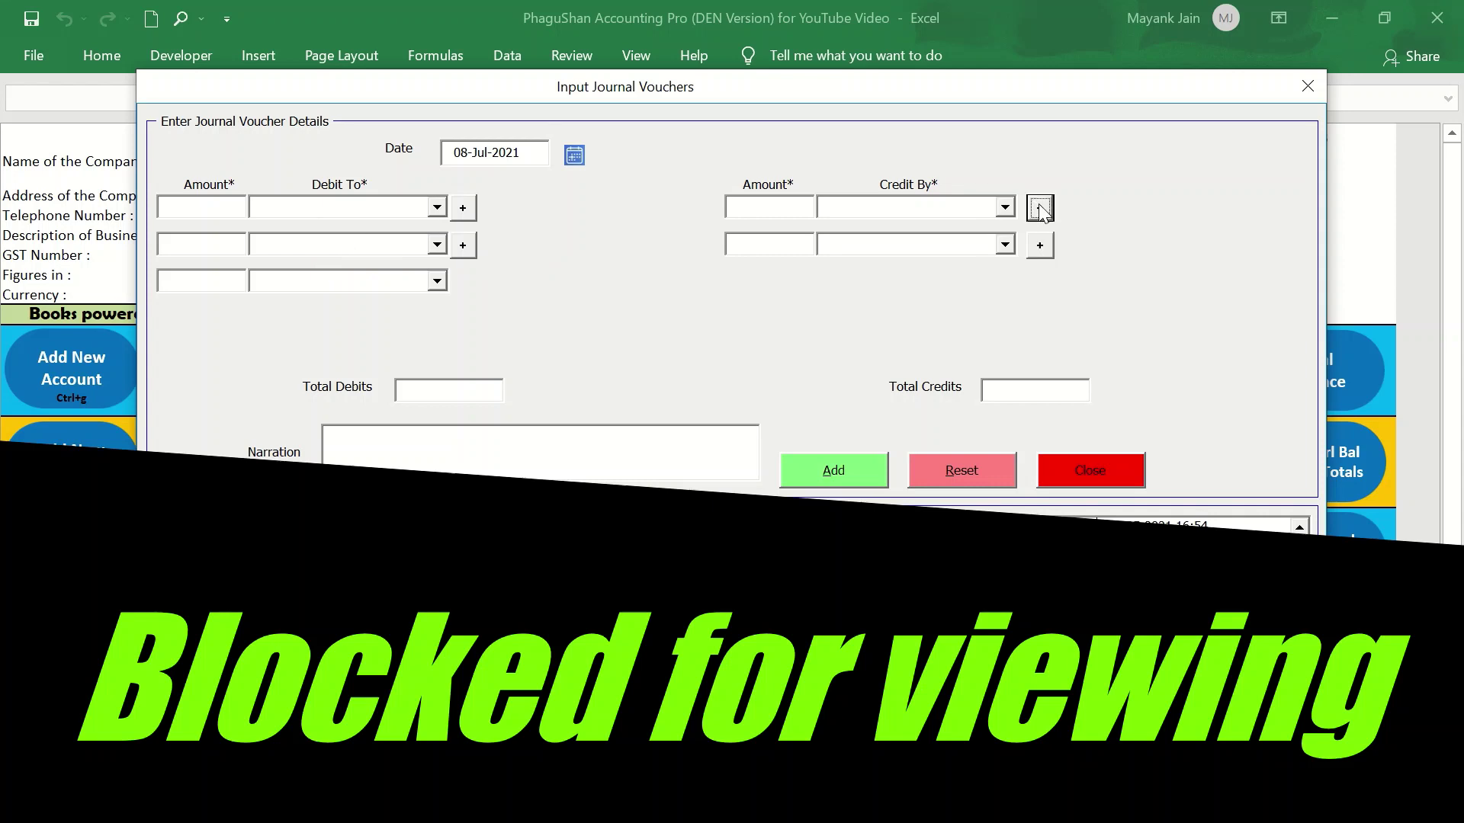
pyautogui.click(1040, 245)
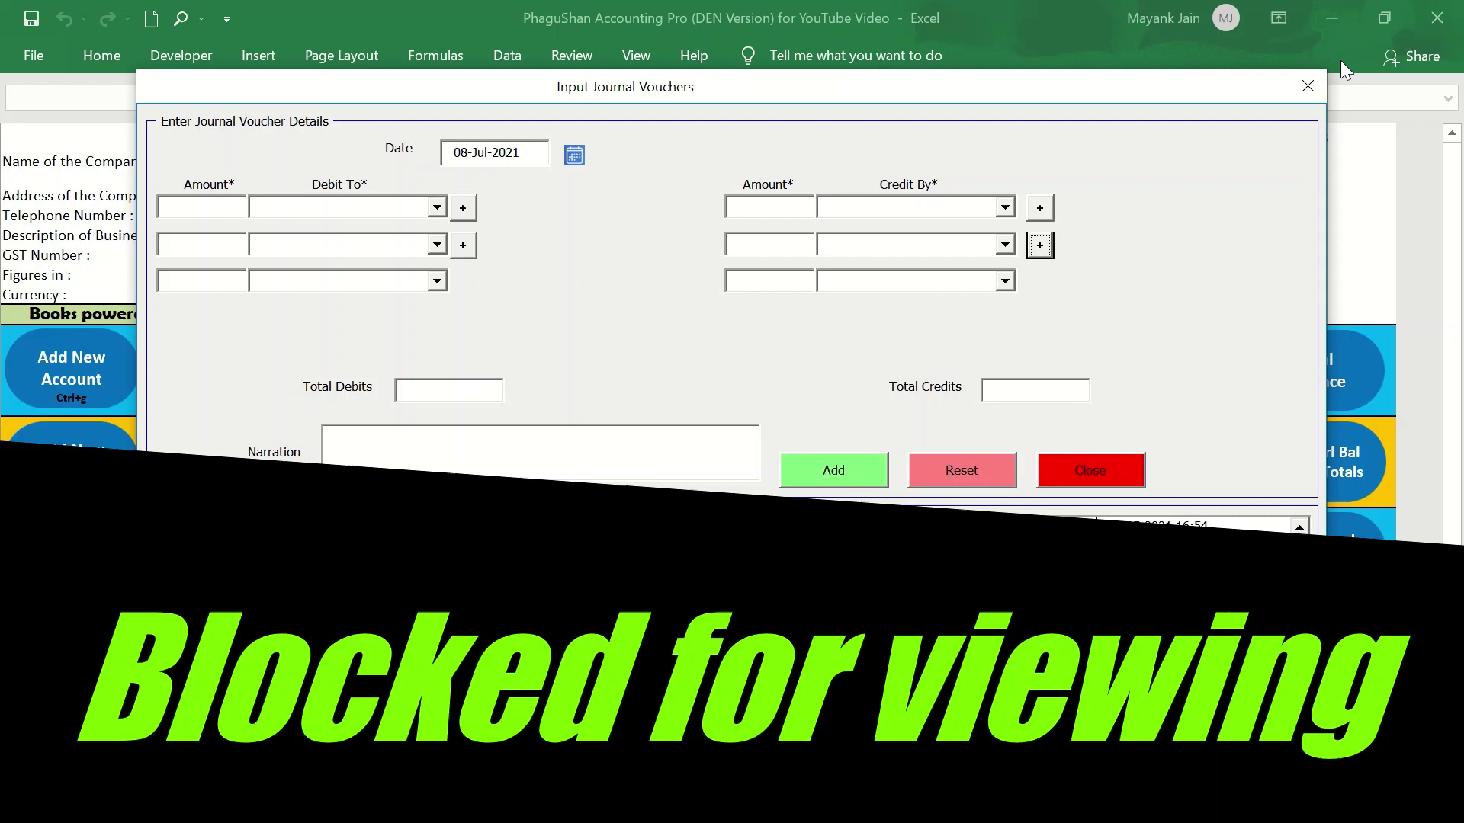
# Switch to Enter Purchase and set invoice date 5-Jul-2021 and receipt date 6-Jul-2021.
pyautogui.click(1308, 85)
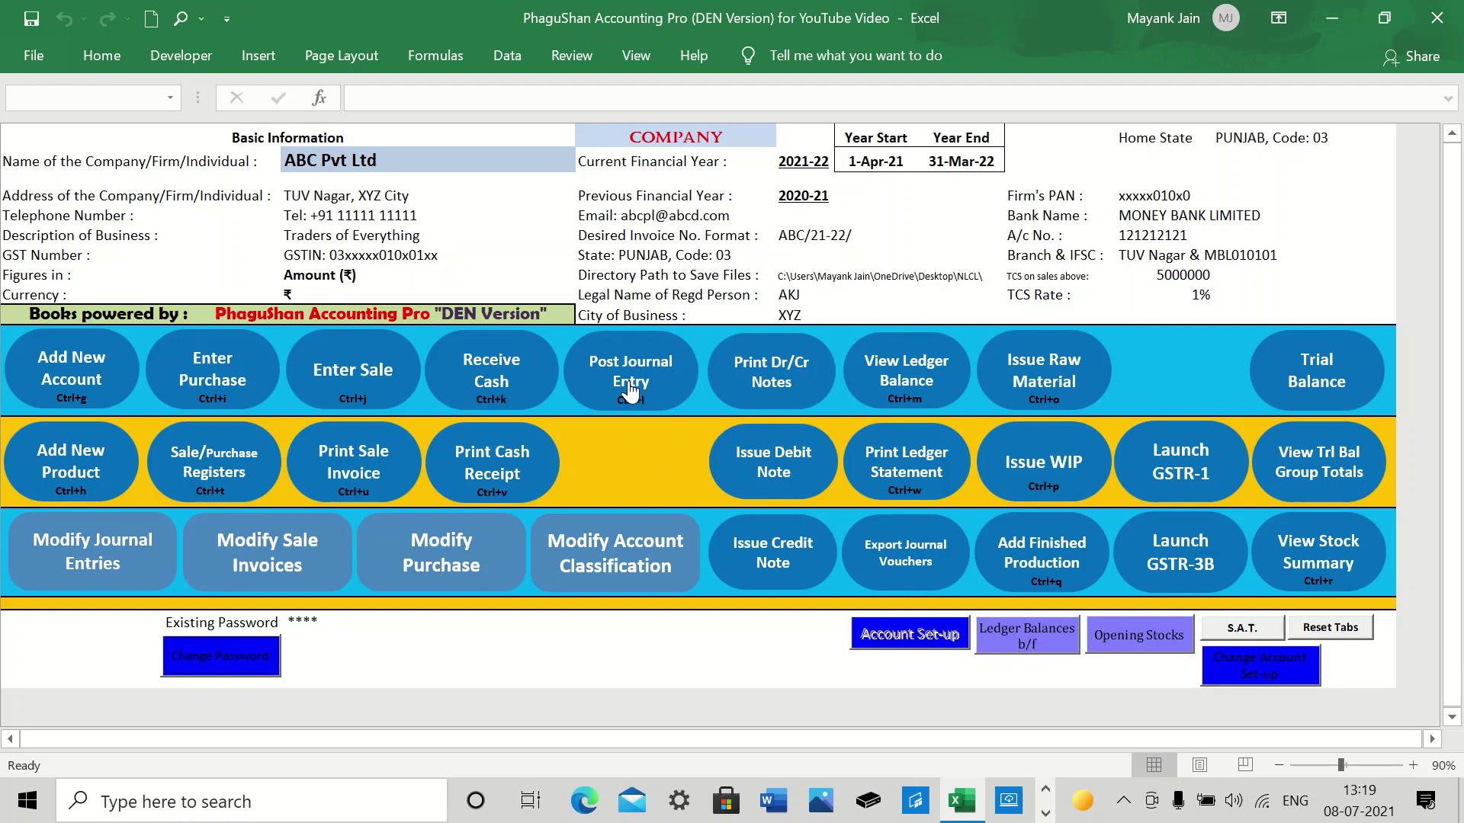
pyautogui.click(212, 387)
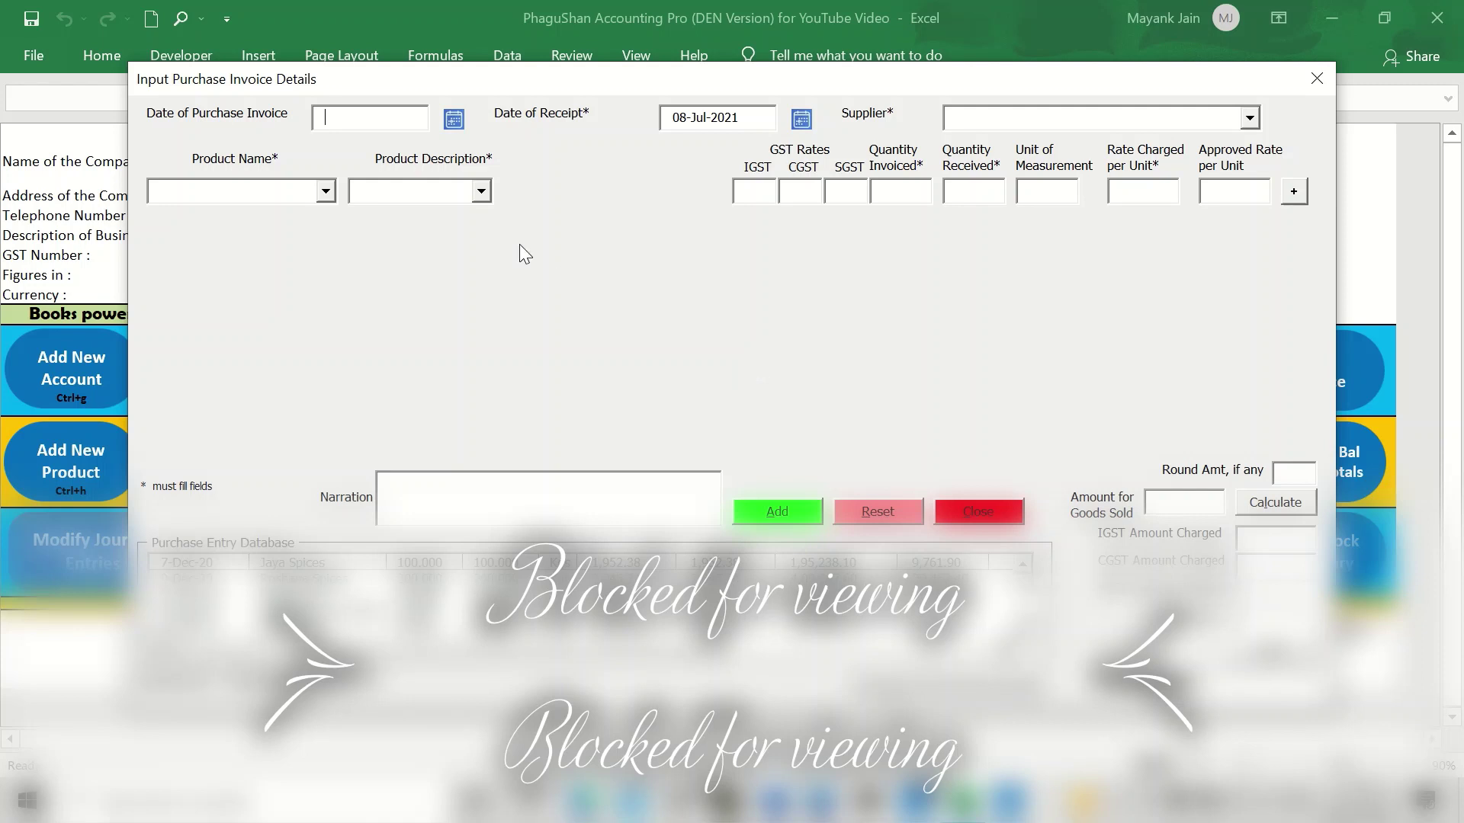
pyautogui.click(453, 121)
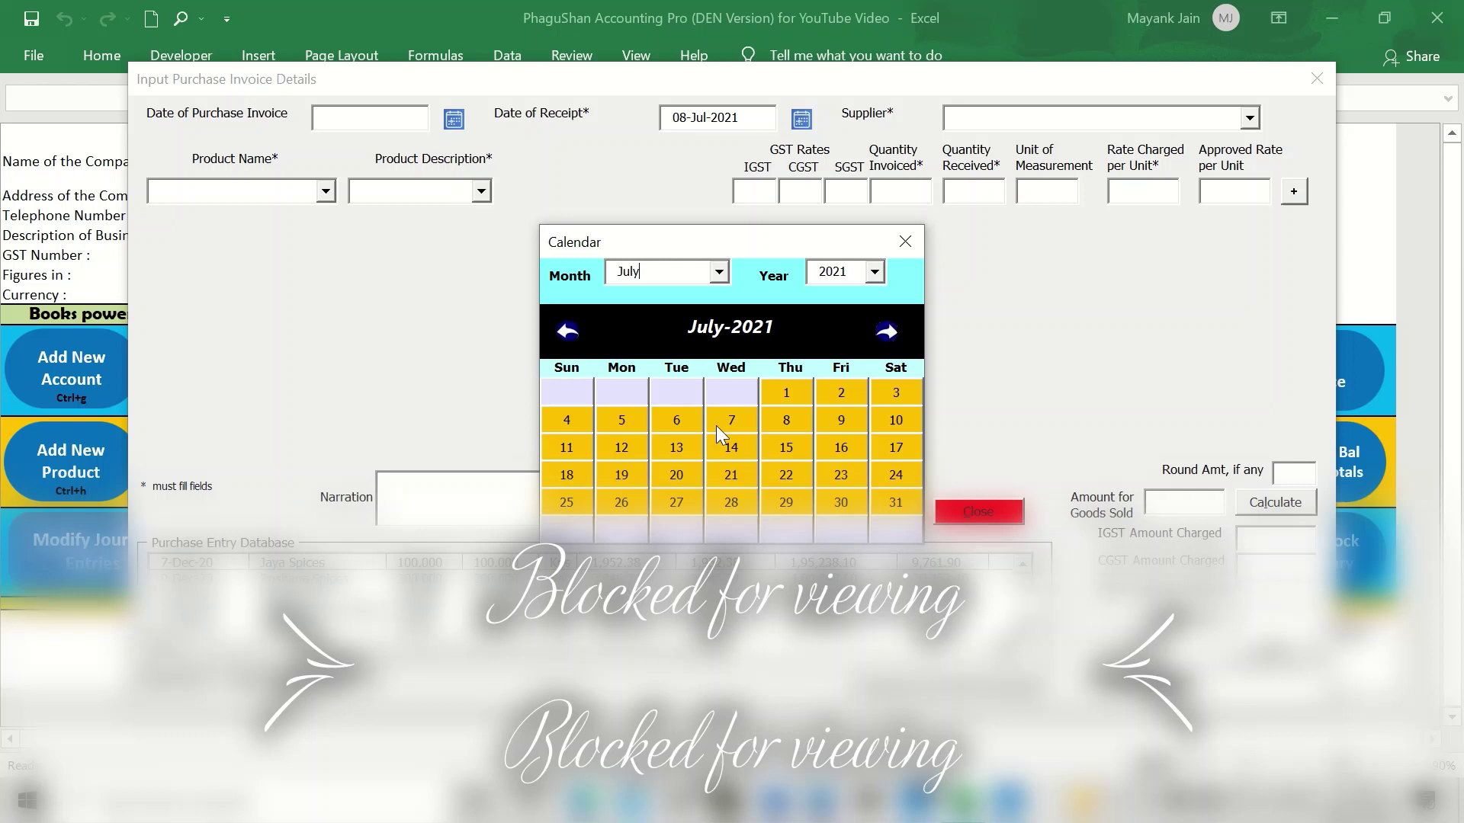
pyautogui.click(622, 427)
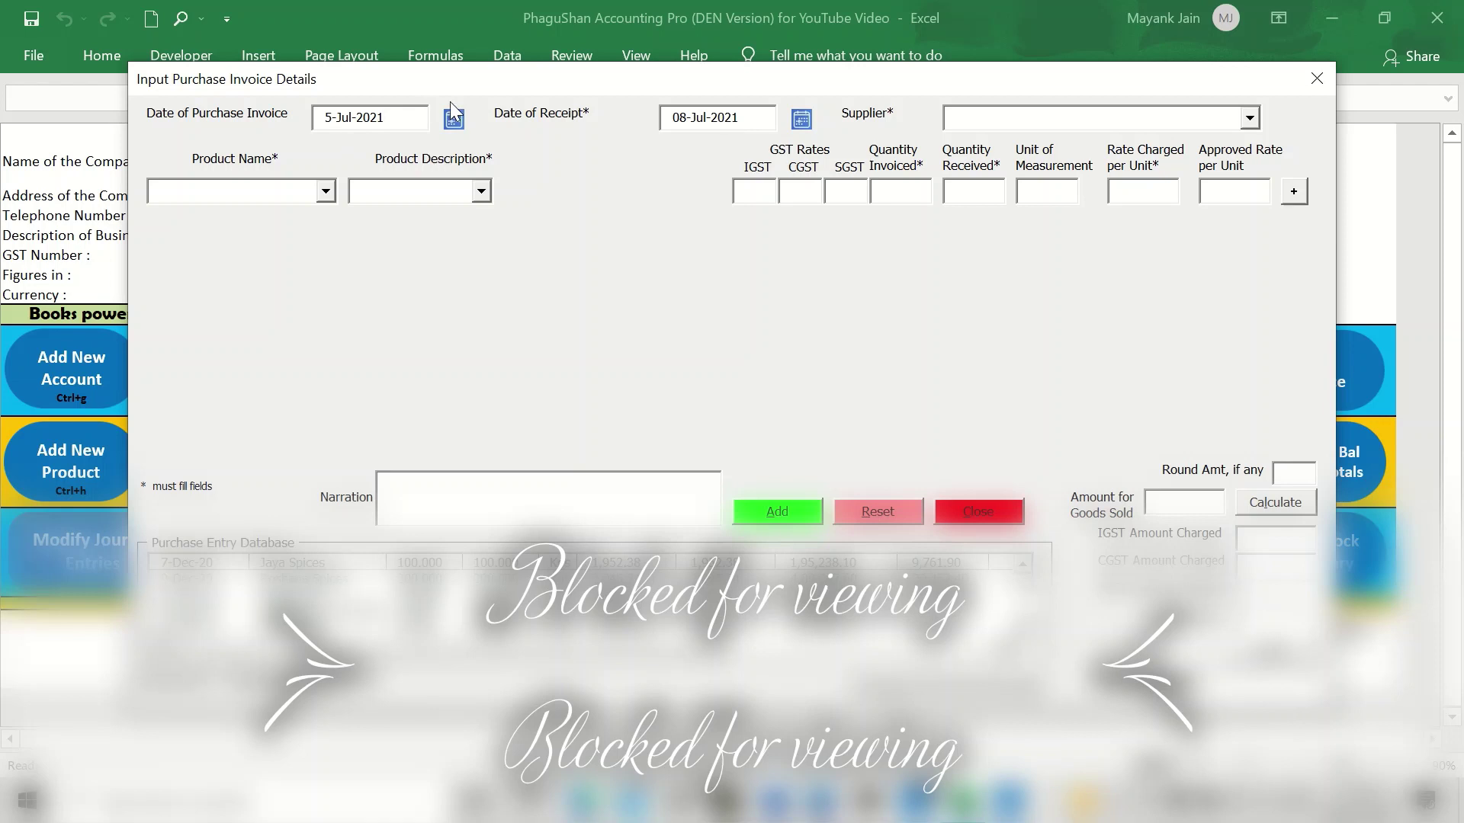
pyautogui.click(800, 121)
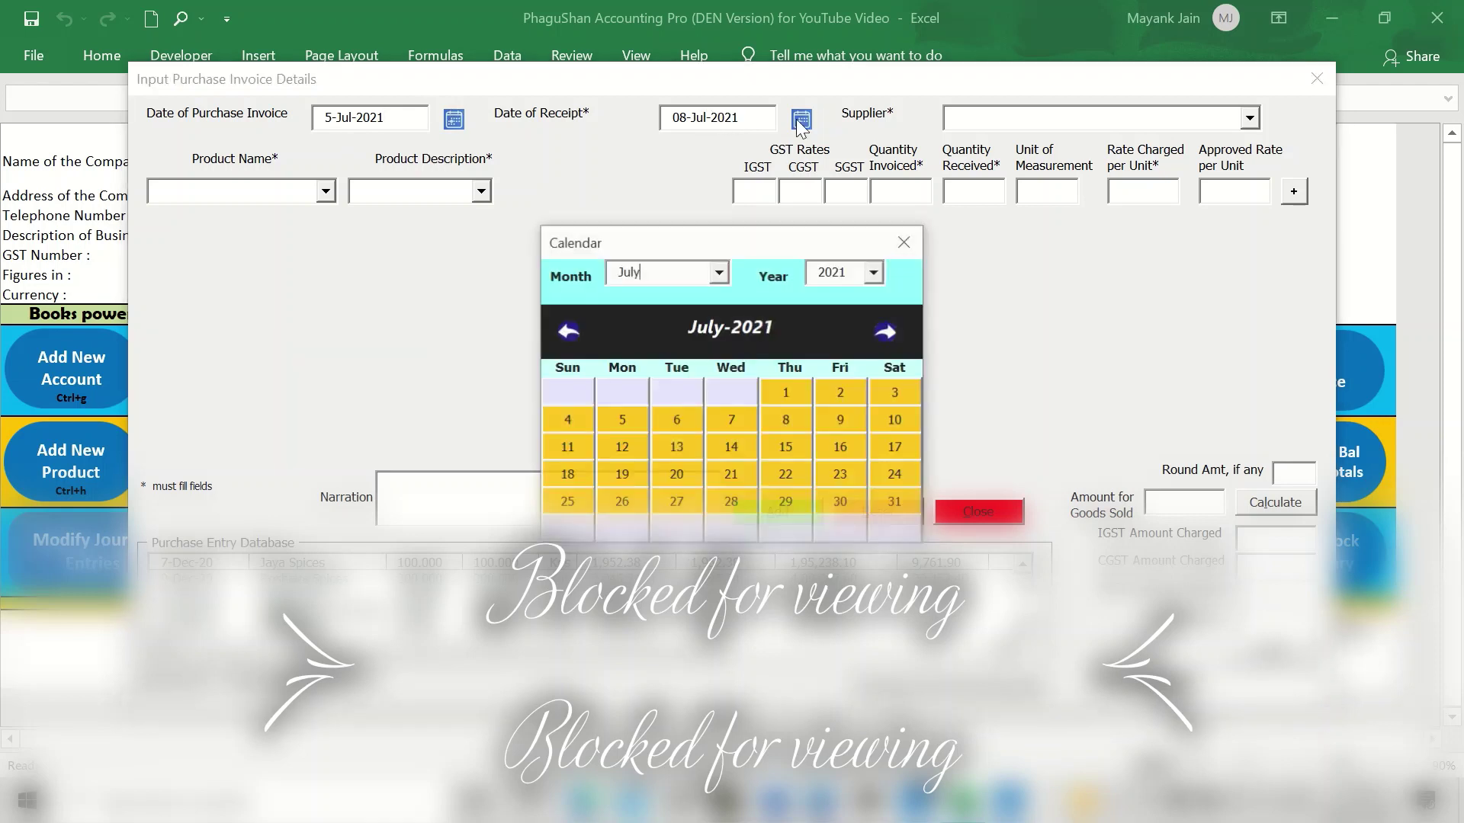
pyautogui.click(662, 423)
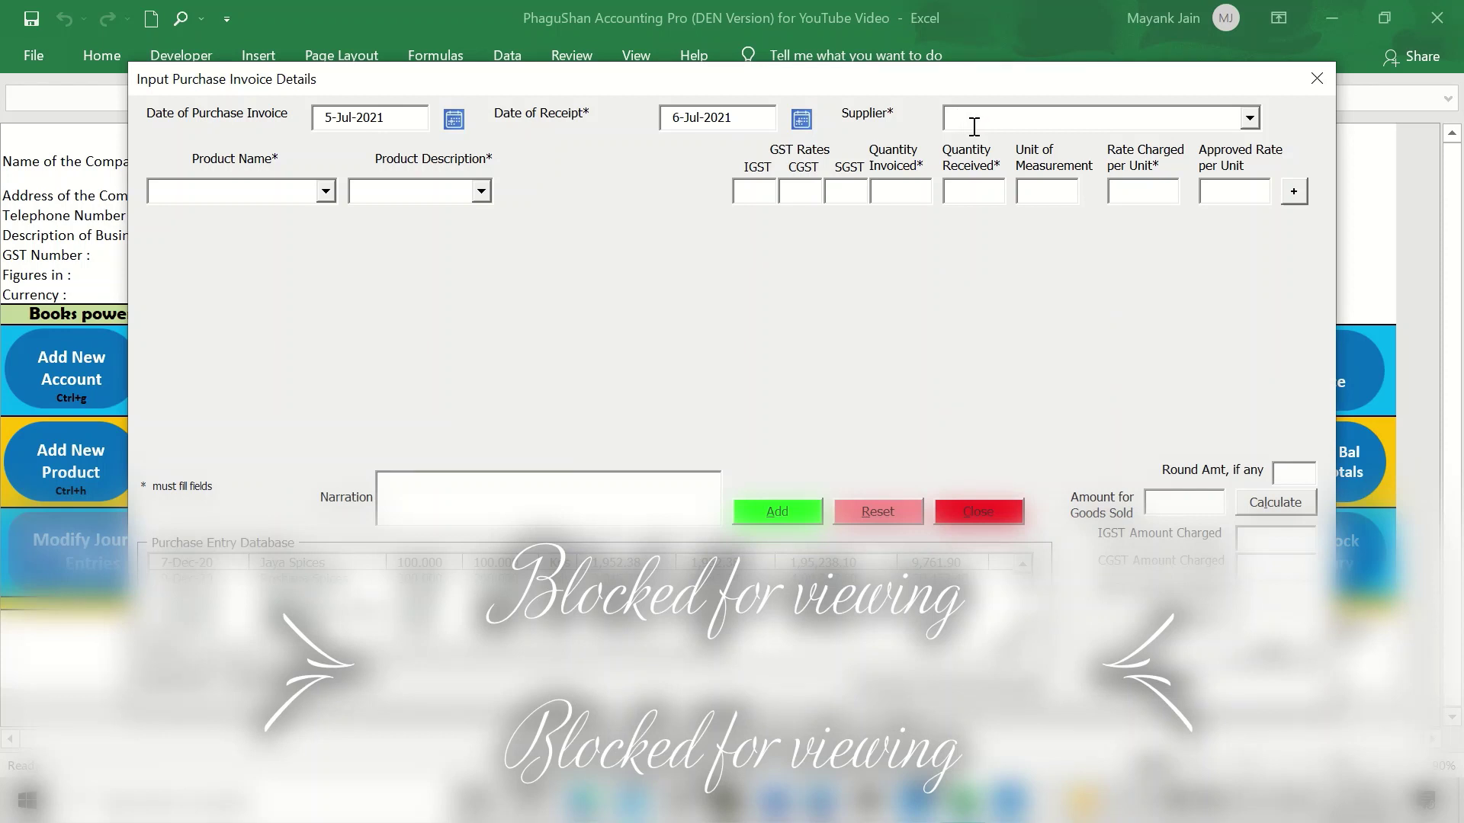
# Choose supplier JS, product Cardamoms, and description 8 Bold.
pyautogui.click(975, 127)
pyautogui.write('JS')
pyautogui.click(160, 192)
pyautogui.write('C')
pyautogui.press('Tab')
pyautogui.write('8')
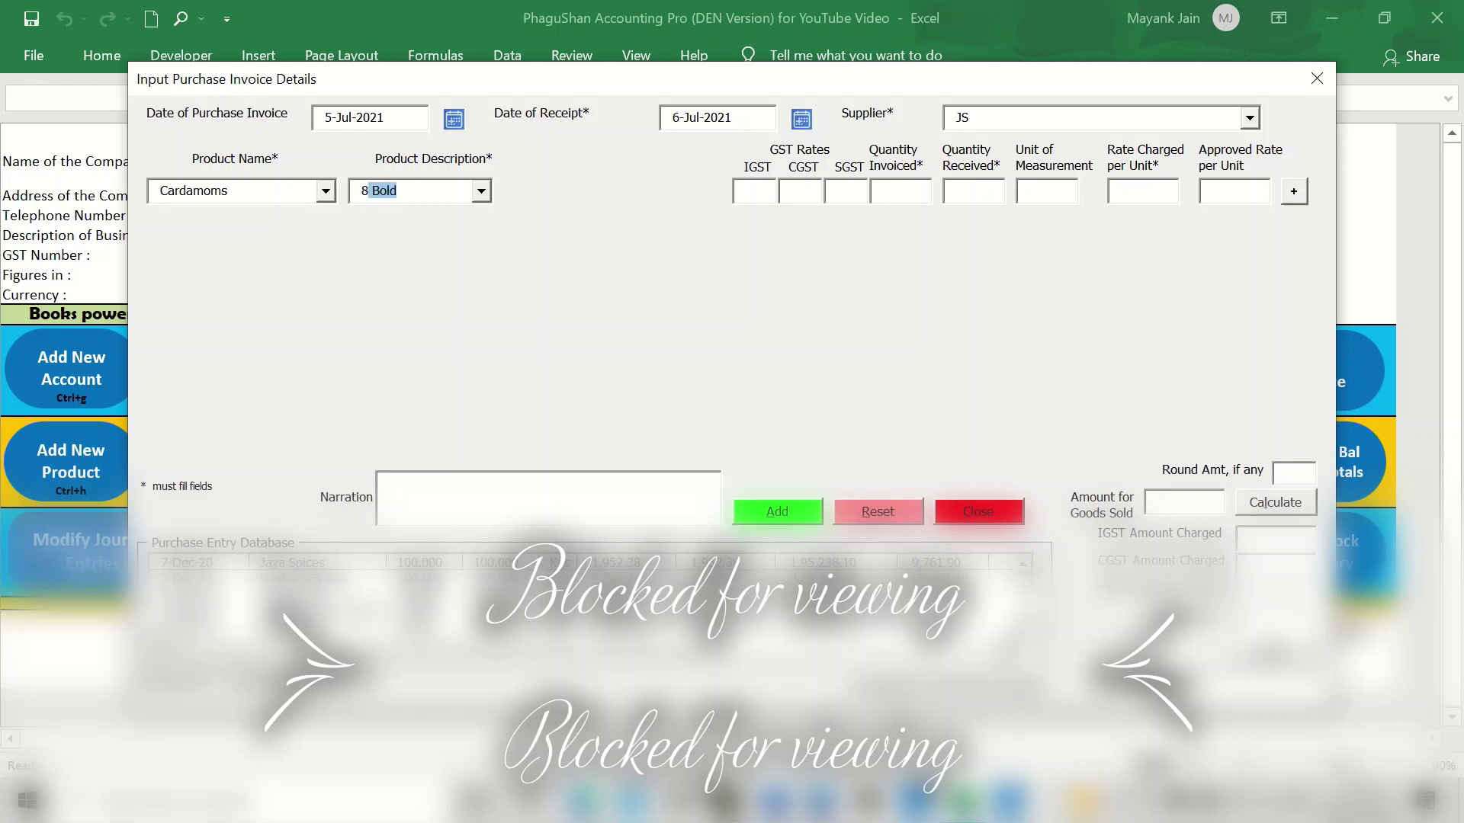
pyautogui.press('Tab')
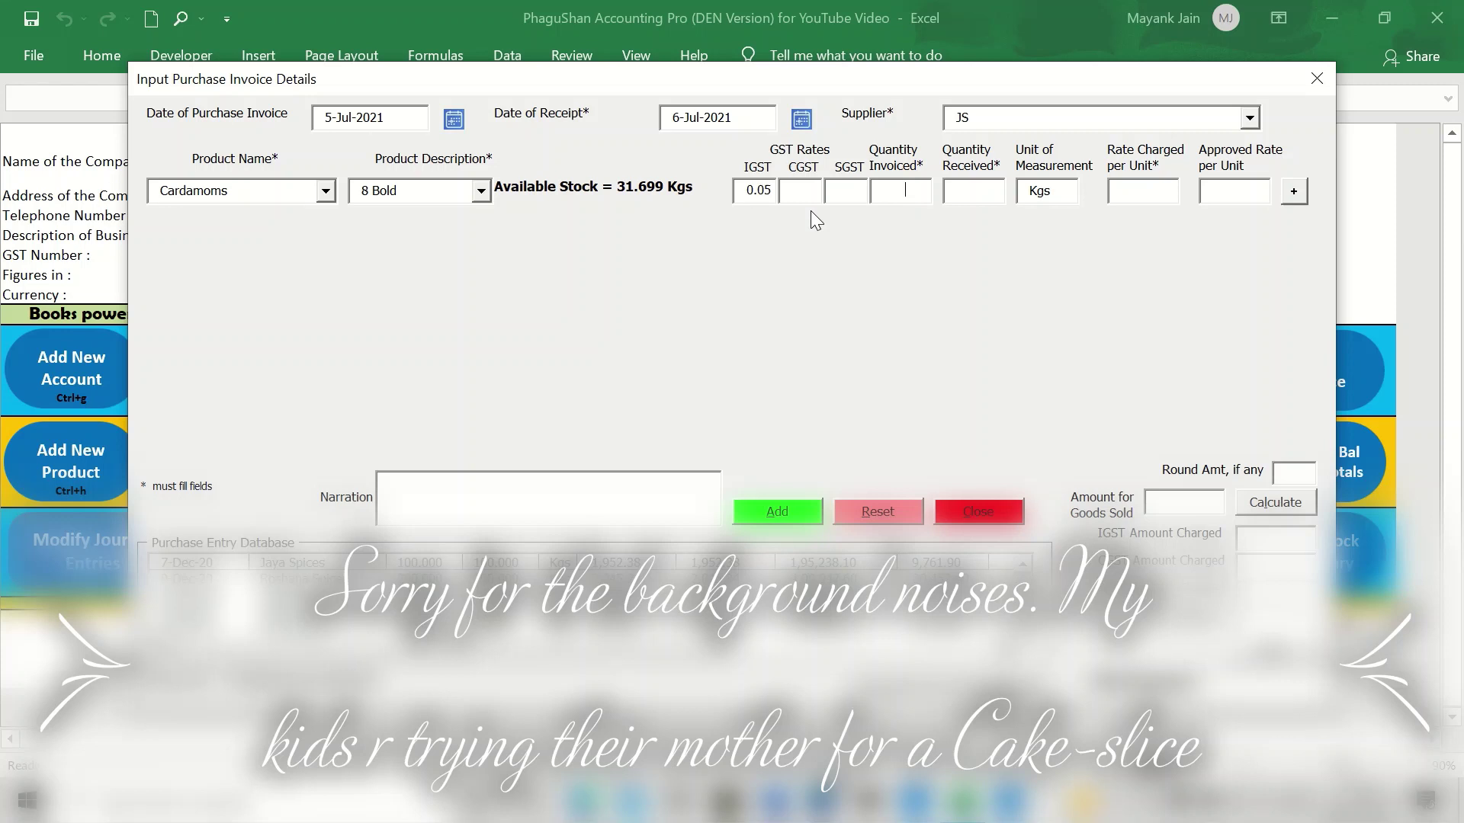
# Enter 50 Kgs invoiced and received at rate 2000, then add a second product row.
pyautogui.write('5050')
pyautogui.press('Tab')
pyautogui.press('Tab')
pyautogui.write('20002000')
pyautogui.press('Tab')
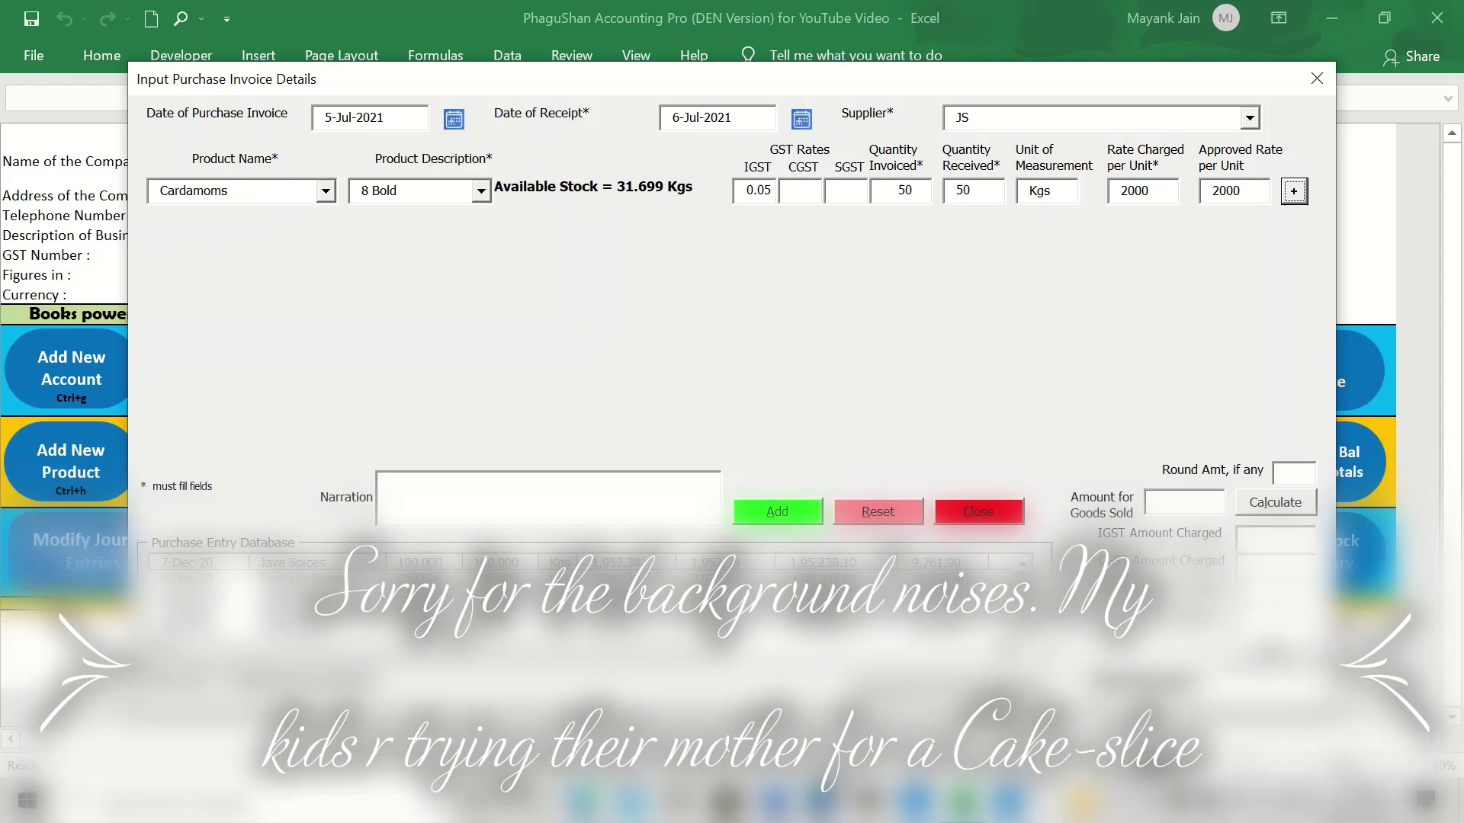
pyautogui.press('Return')
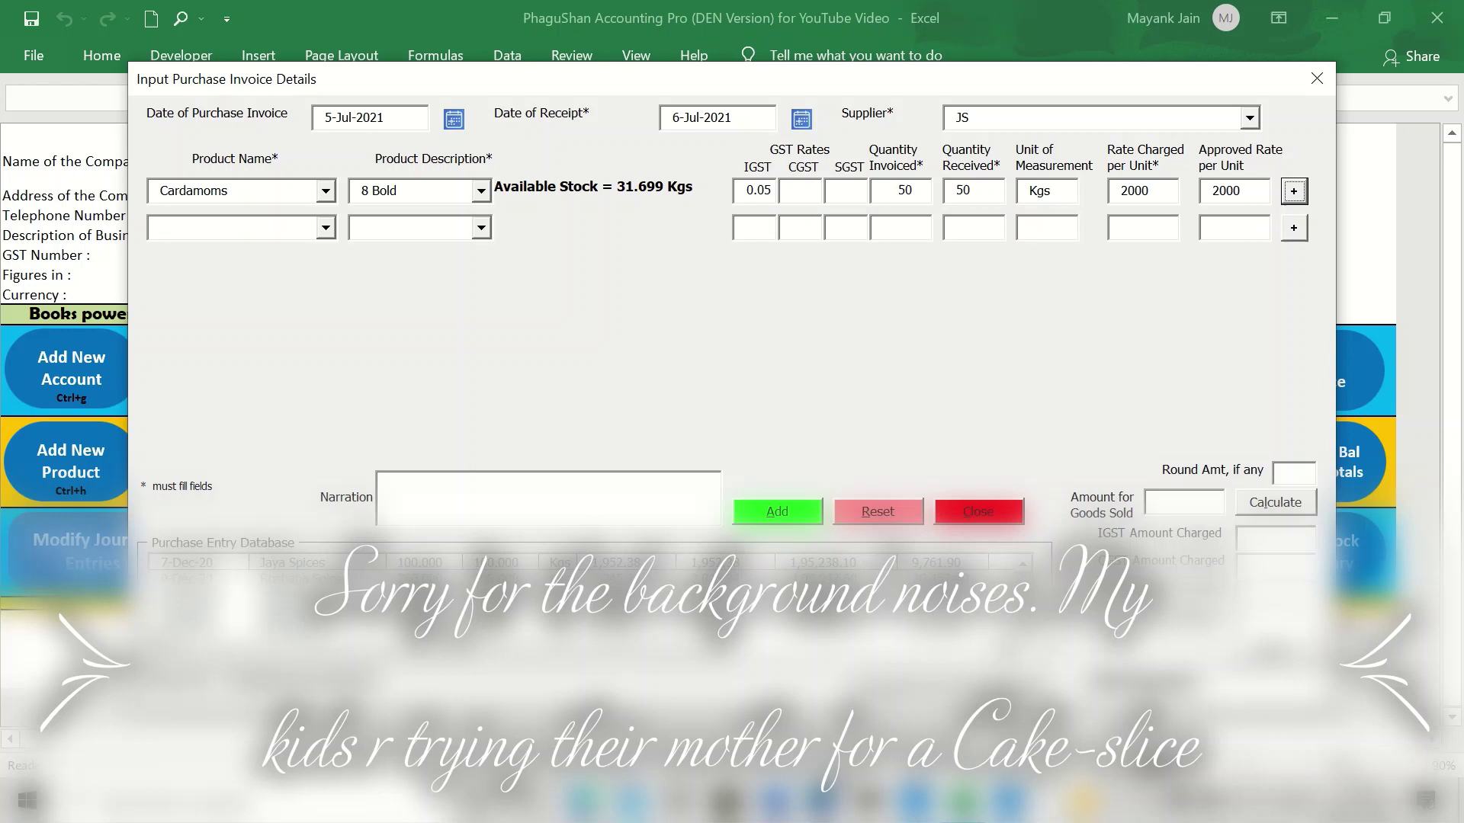
# Calculate the 100000 goods amount and enter 20000 as IGST Amount Charged.
pyautogui.click(161, 228)
pyautogui.click(1258, 506)
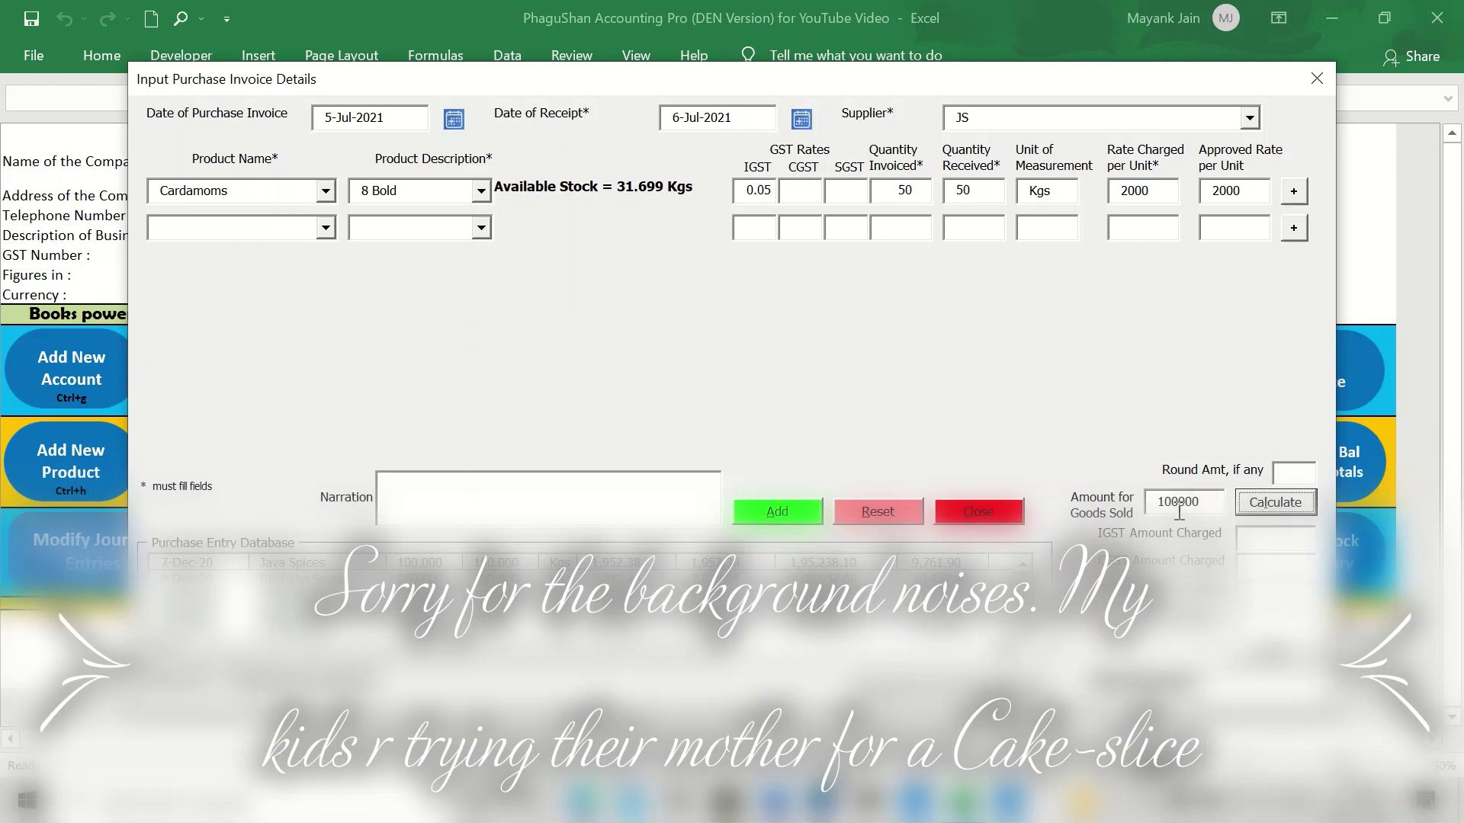
pyautogui.click(1263, 544)
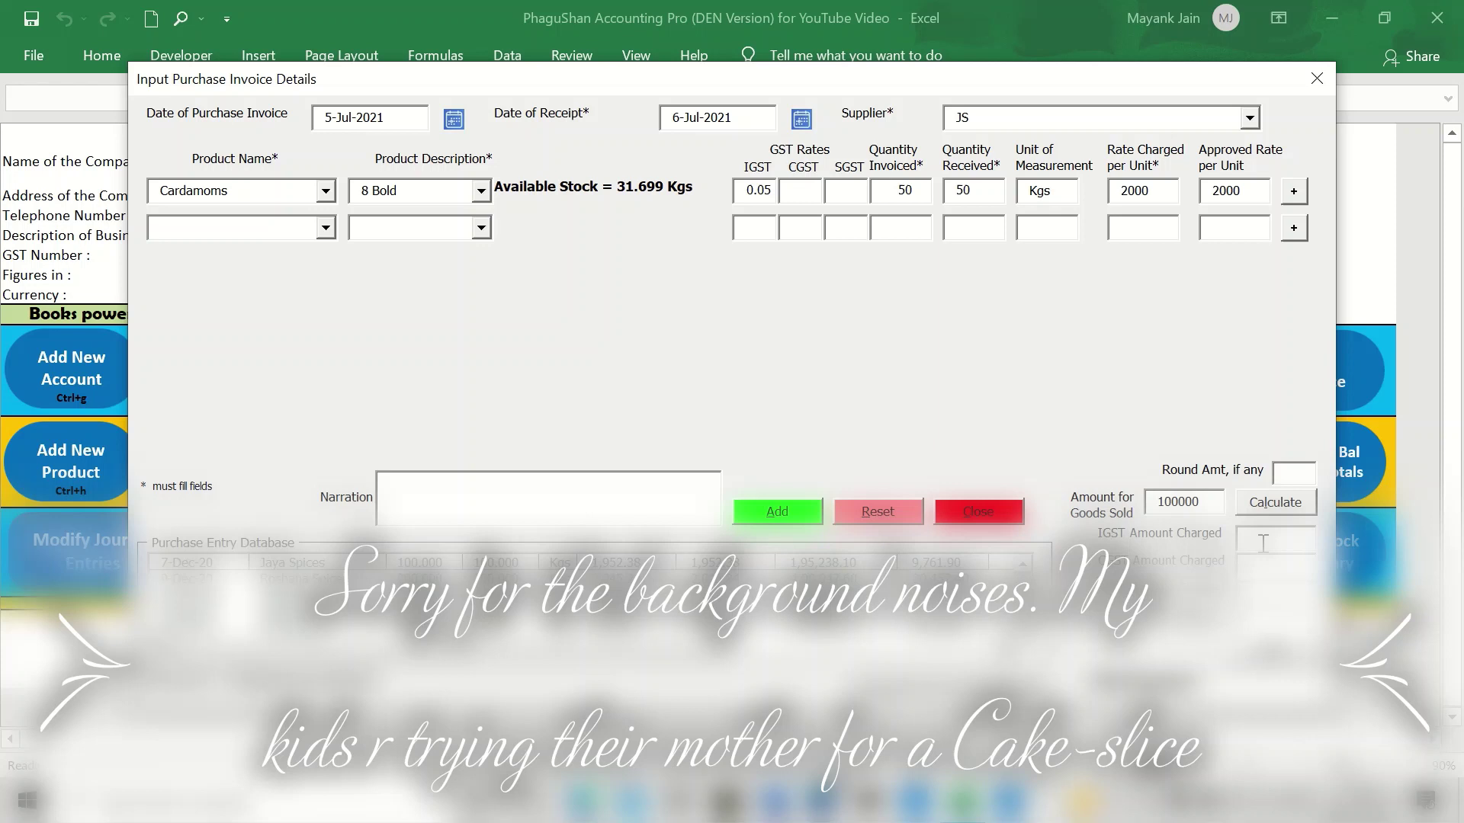
pyautogui.write('20000')
pyautogui.press('Tab')
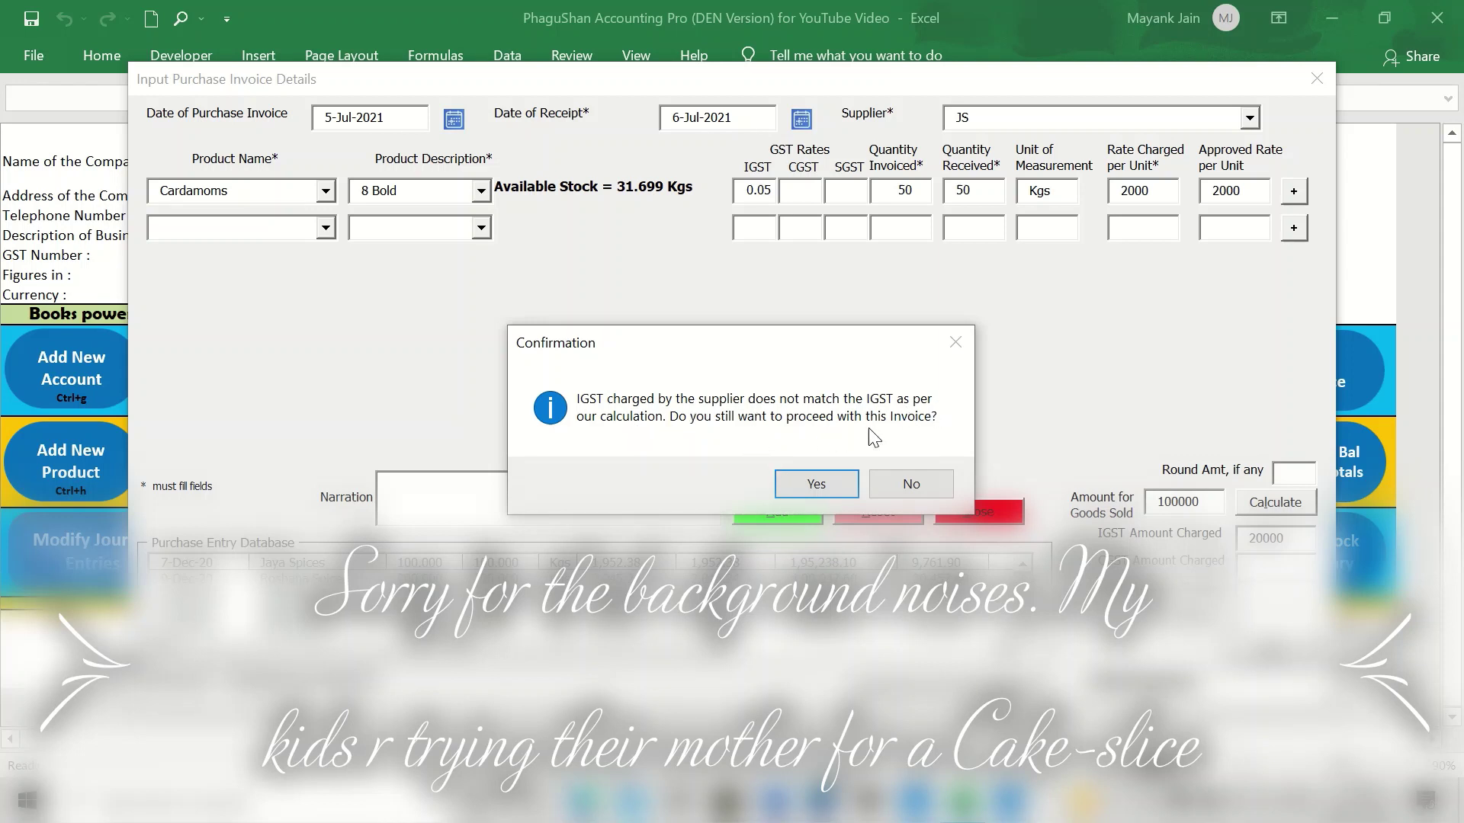
# Decline the mismatch warning and correct the IGST amount from 20000 to 5000.
pyautogui.click(907, 492)
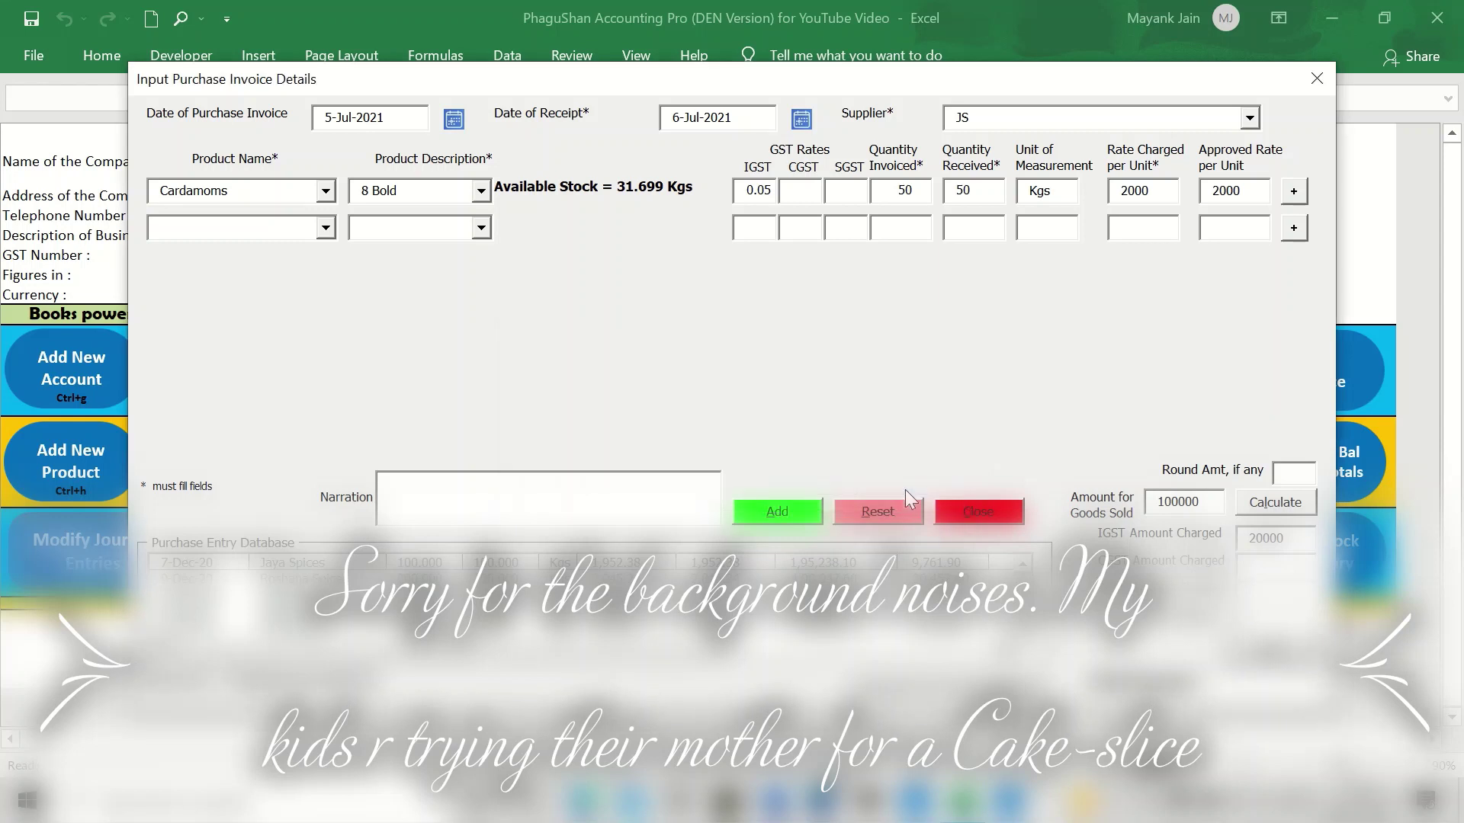
pyautogui.doubleClick(1303, 538)
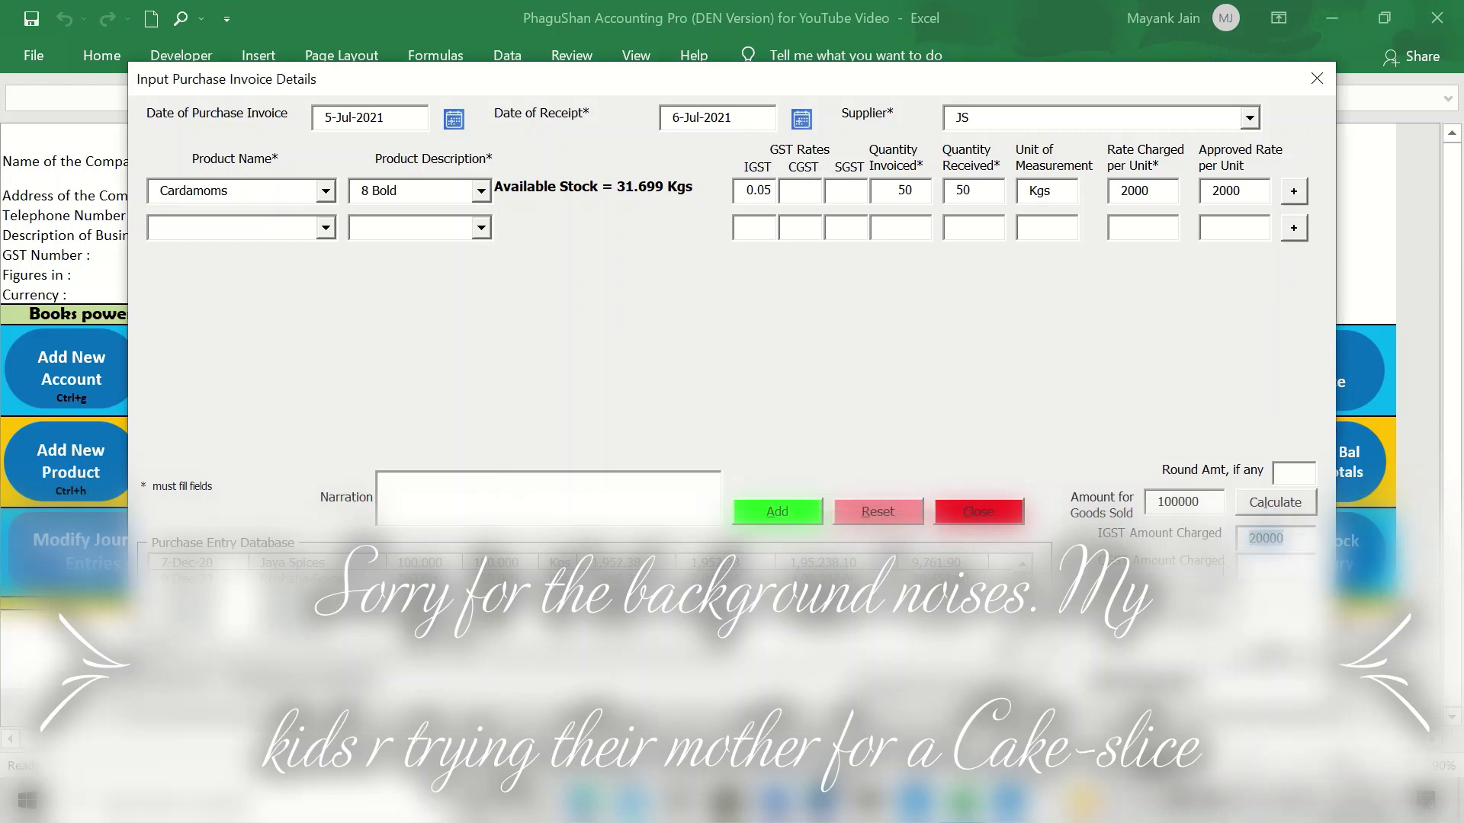
pyautogui.write('5000')
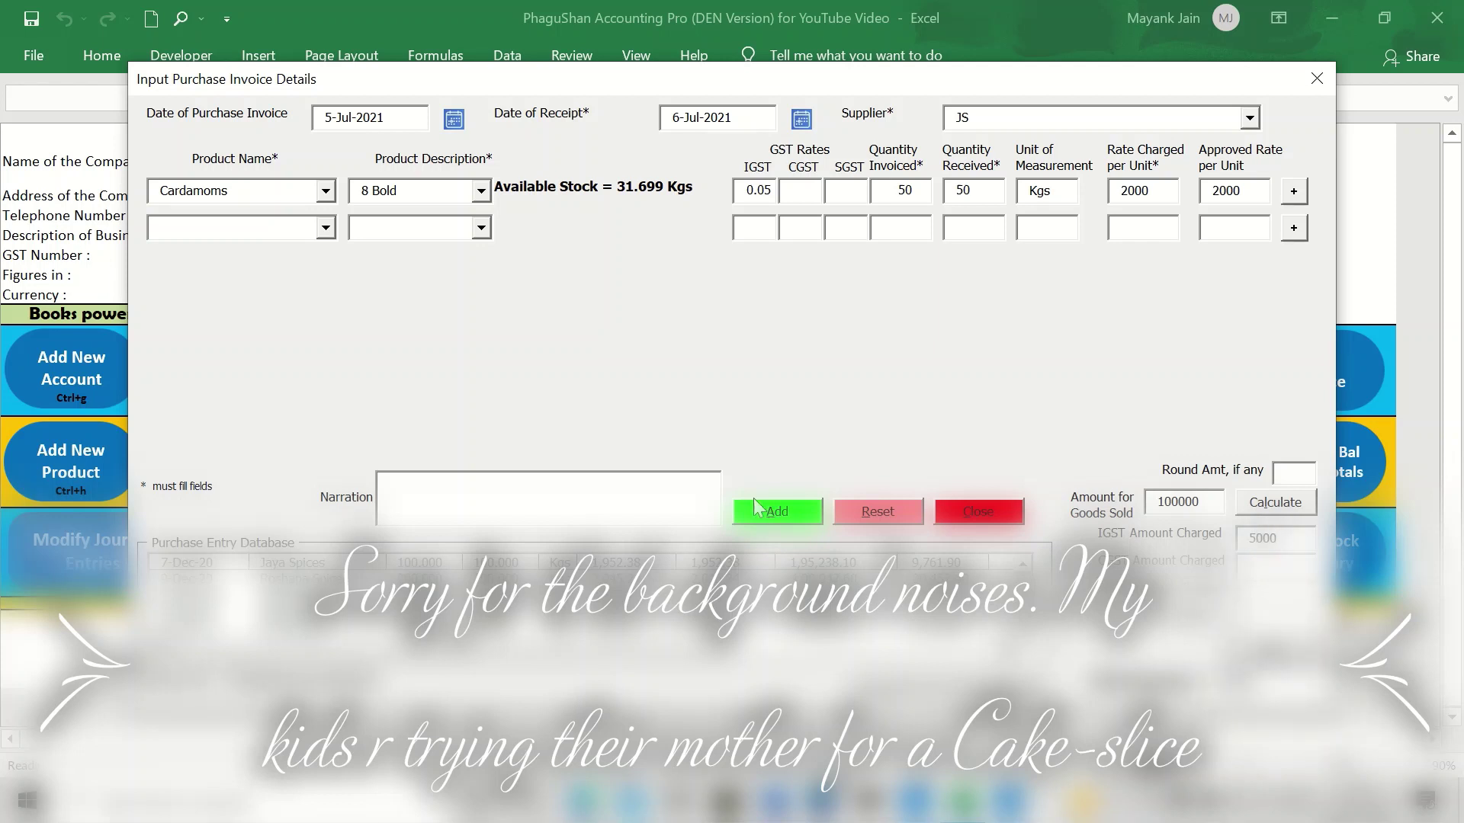
# Enter the narration 'goods bought' and add the purchase invoice totalling 105000.
pyautogui.click(556, 496)
pyautogui.write('good s')
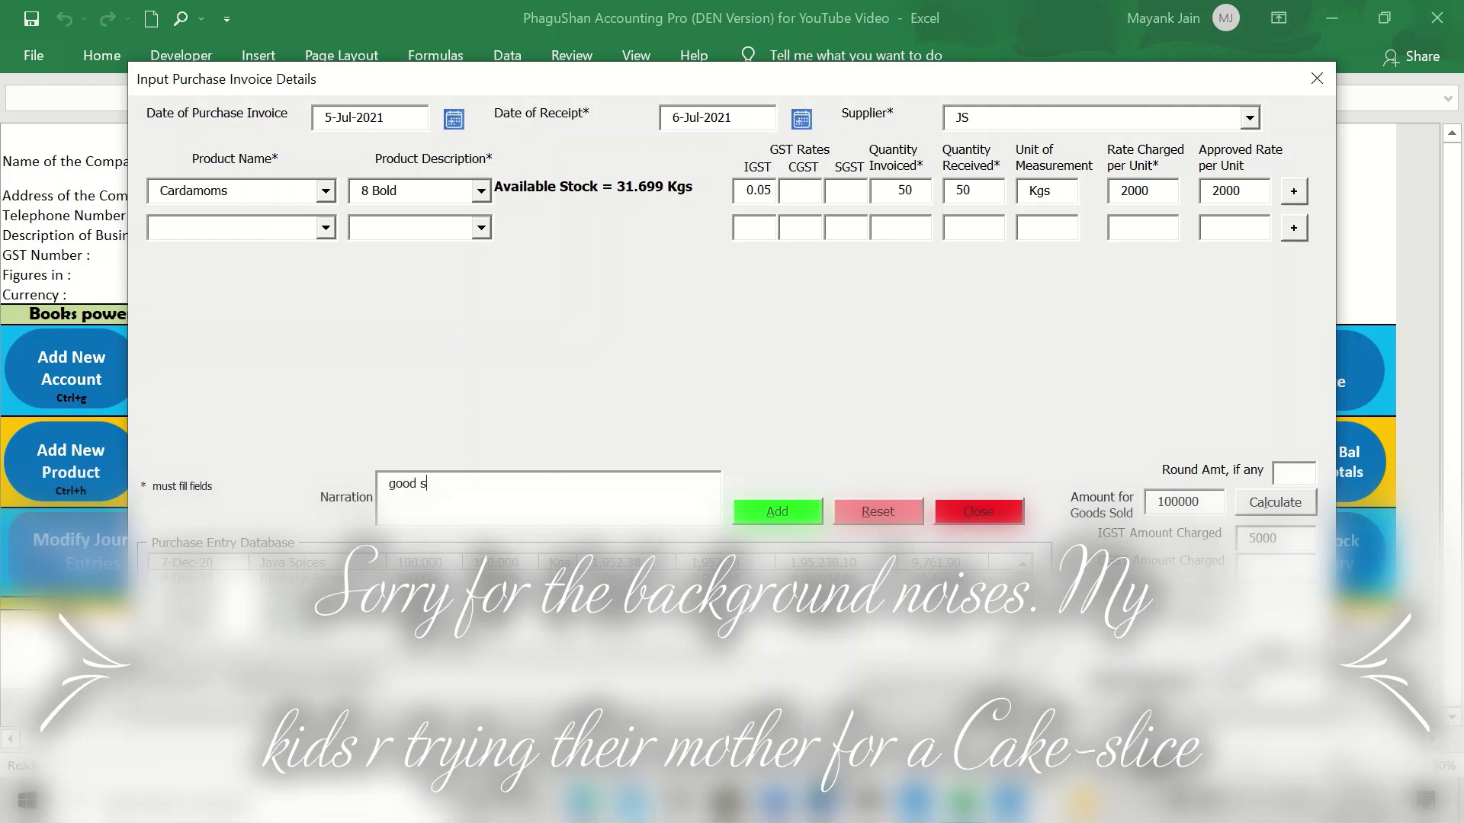
pyautogui.press('BackSpace')
pyautogui.press('BackSpace')
pyautogui.write('s bought')
pyautogui.click(778, 521)
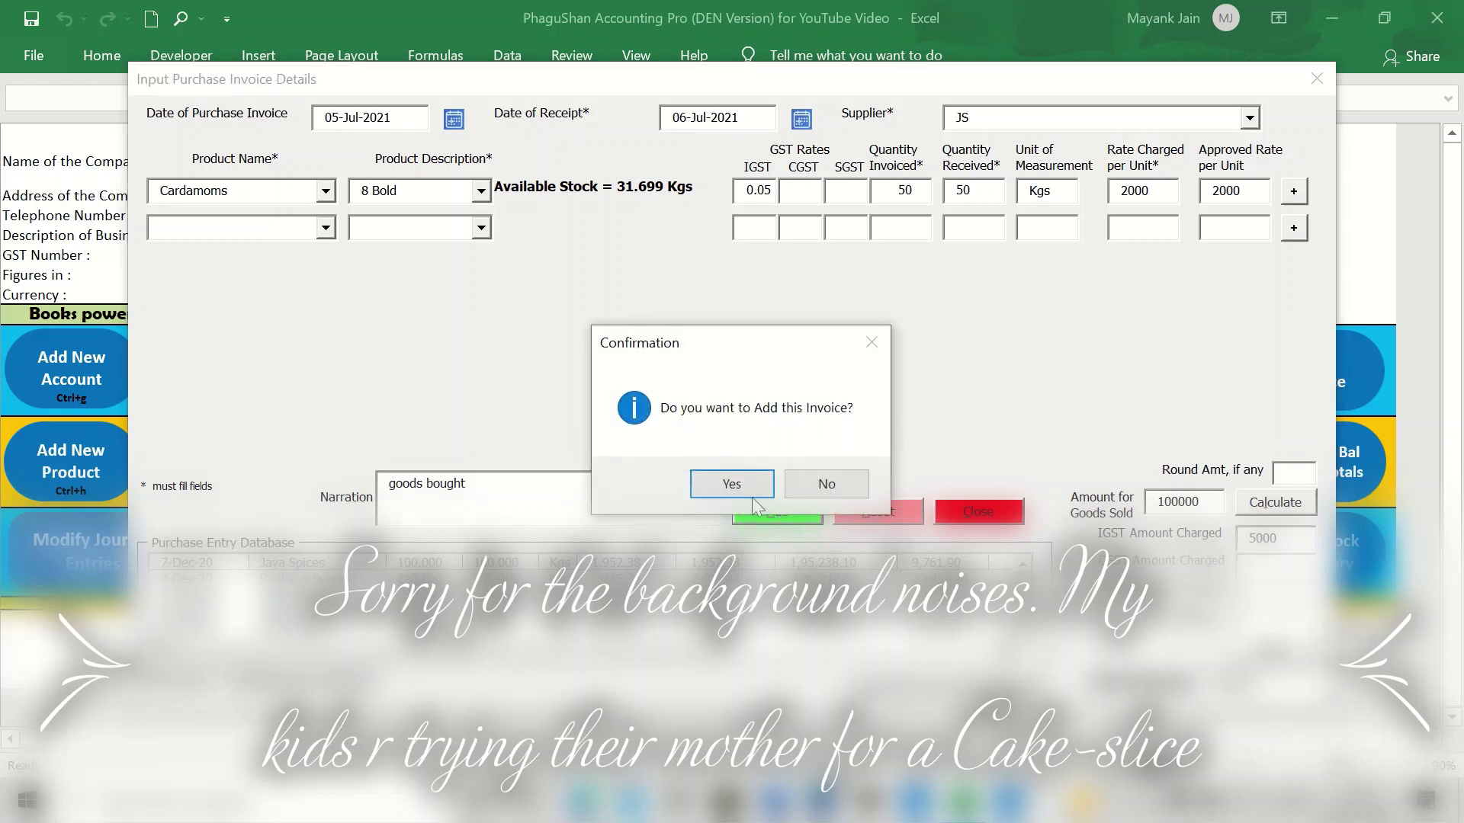
pyautogui.click(743, 488)
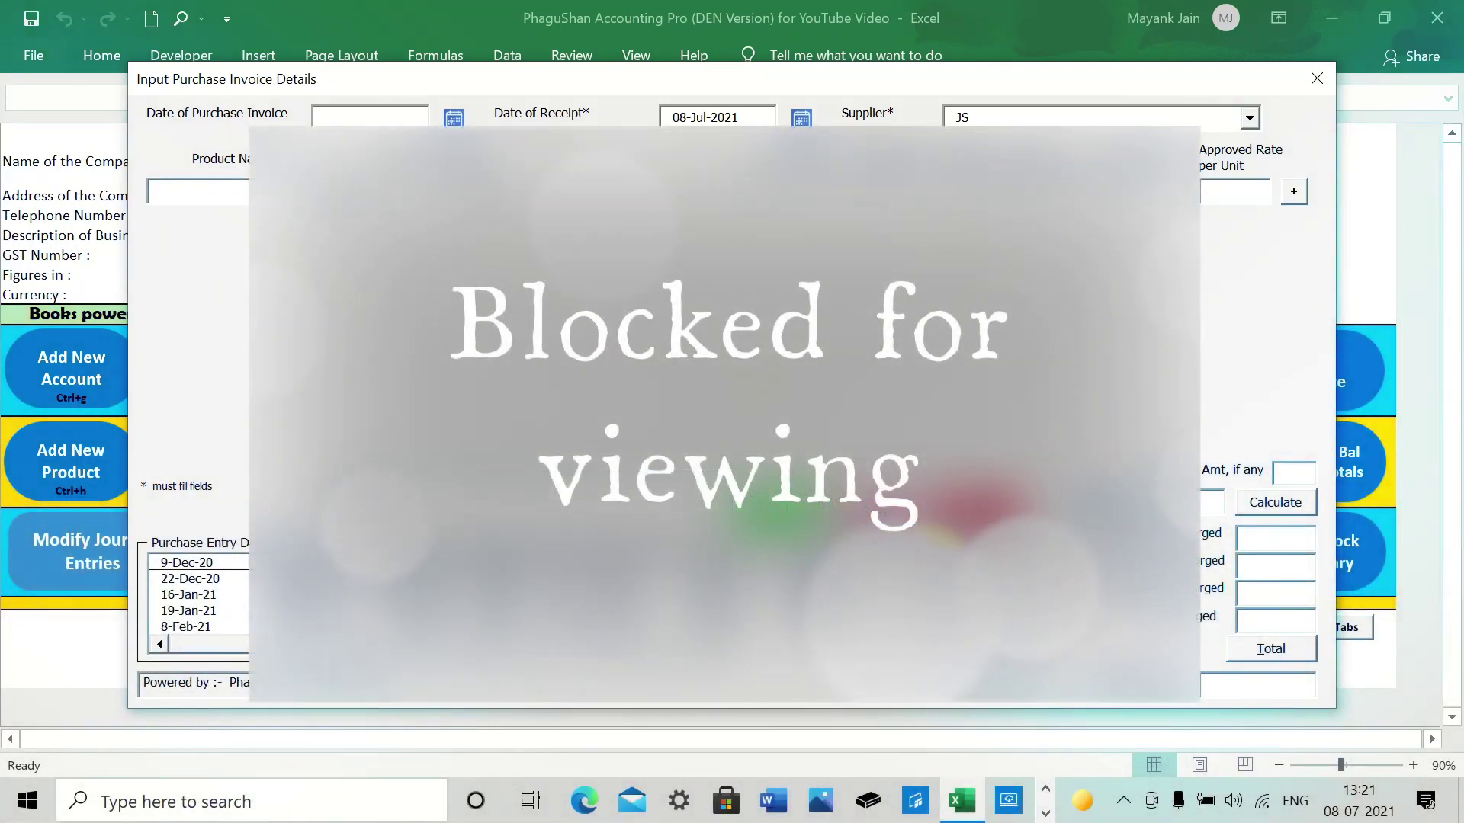
# Review the new JS 'goods bought' 1,00,000 entry in the Purchase Entry Database, then close the form.
pyautogui.click(1024, 627)
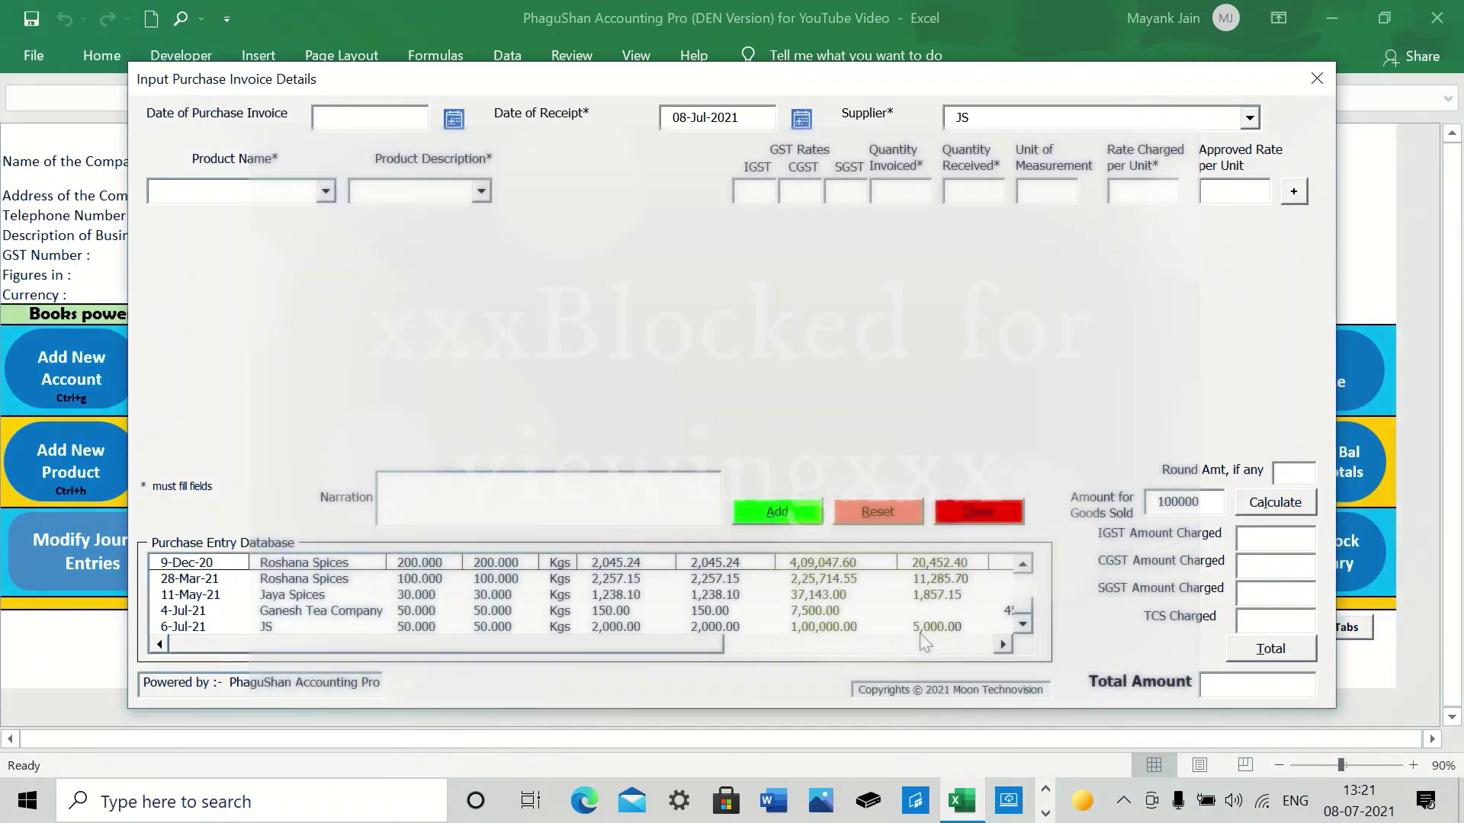
pyautogui.click(936, 646)
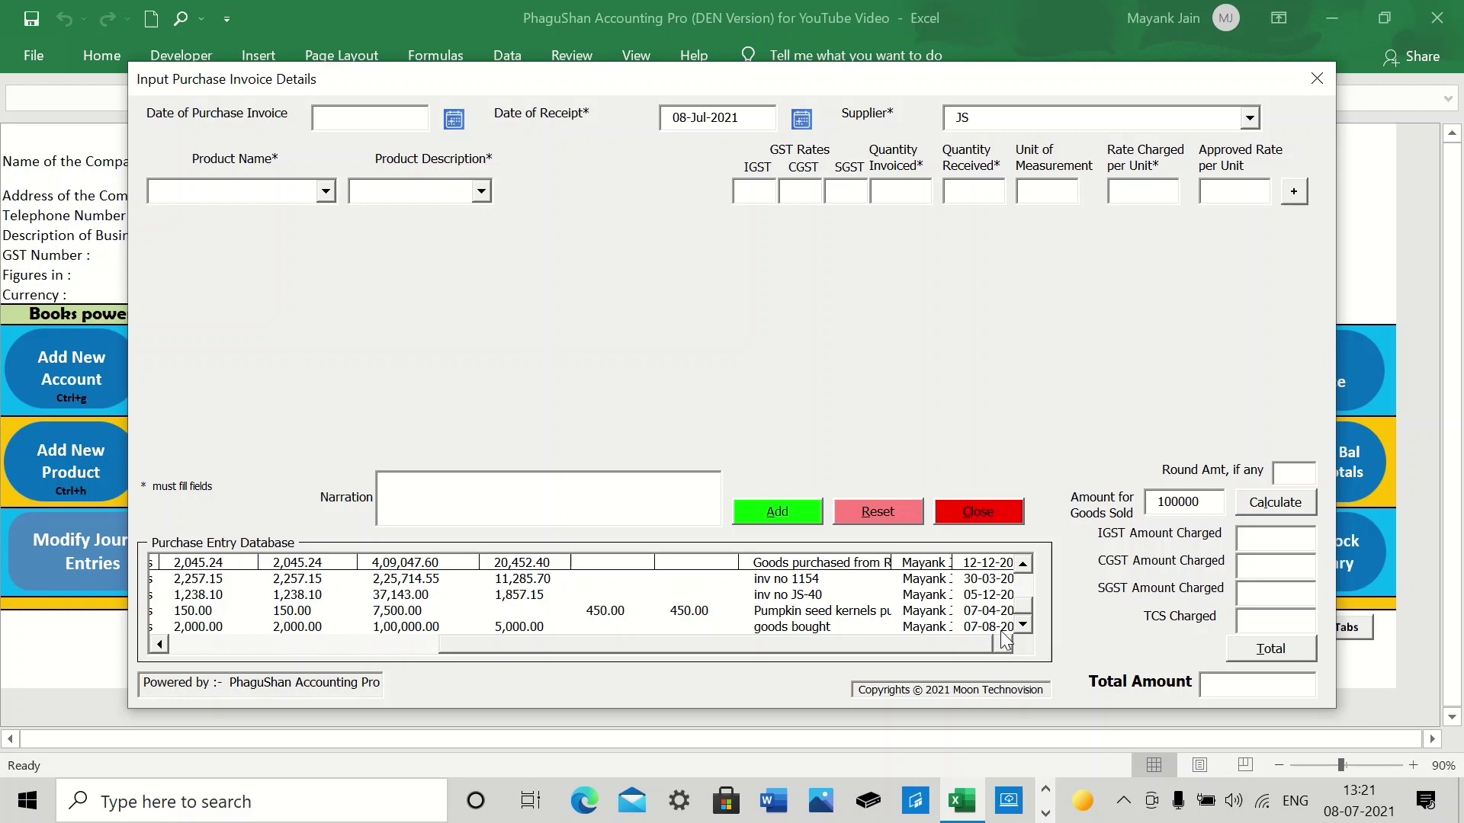
pyautogui.click(291, 647)
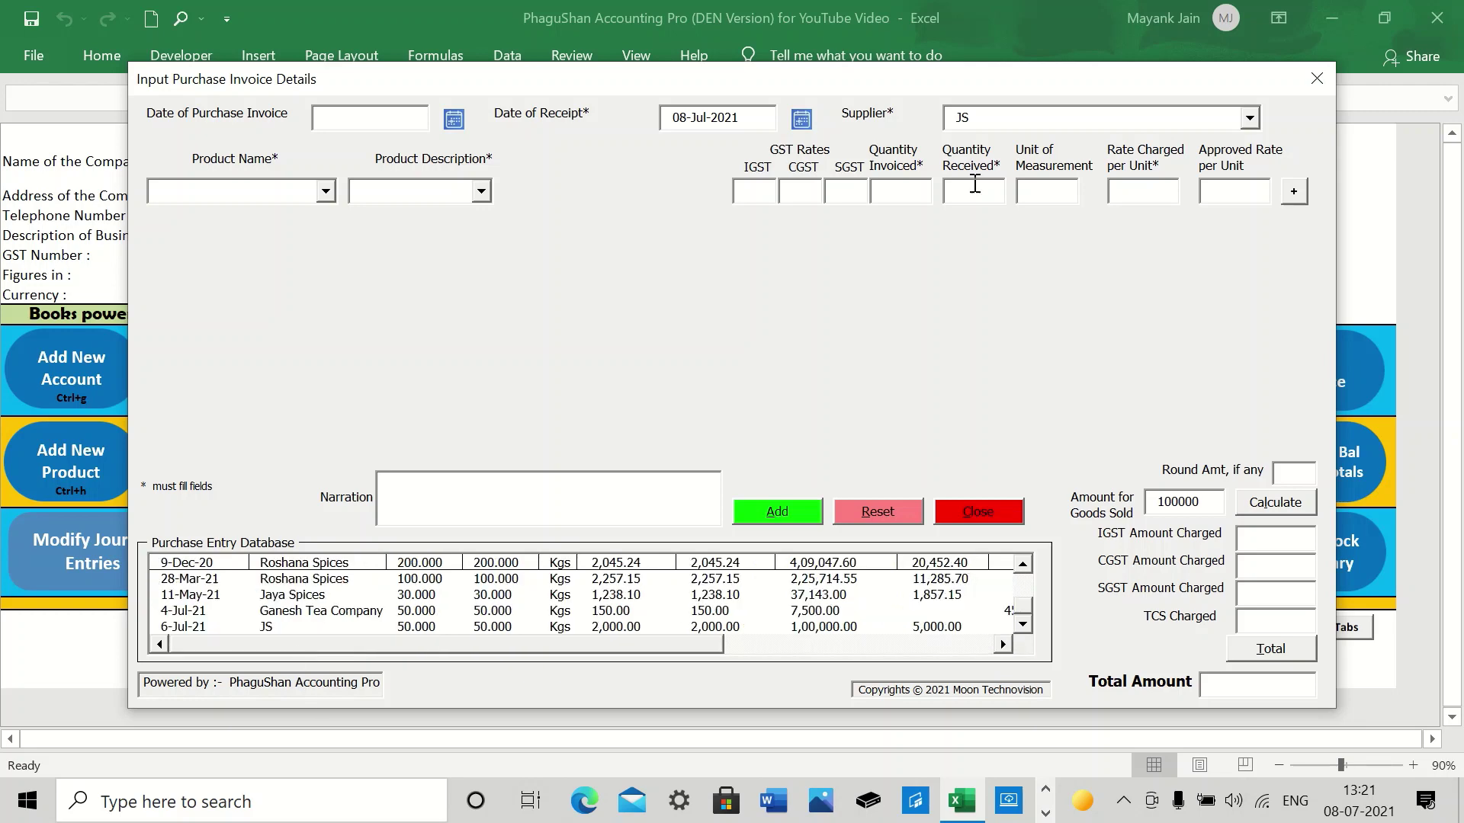
pyautogui.press('Escape')
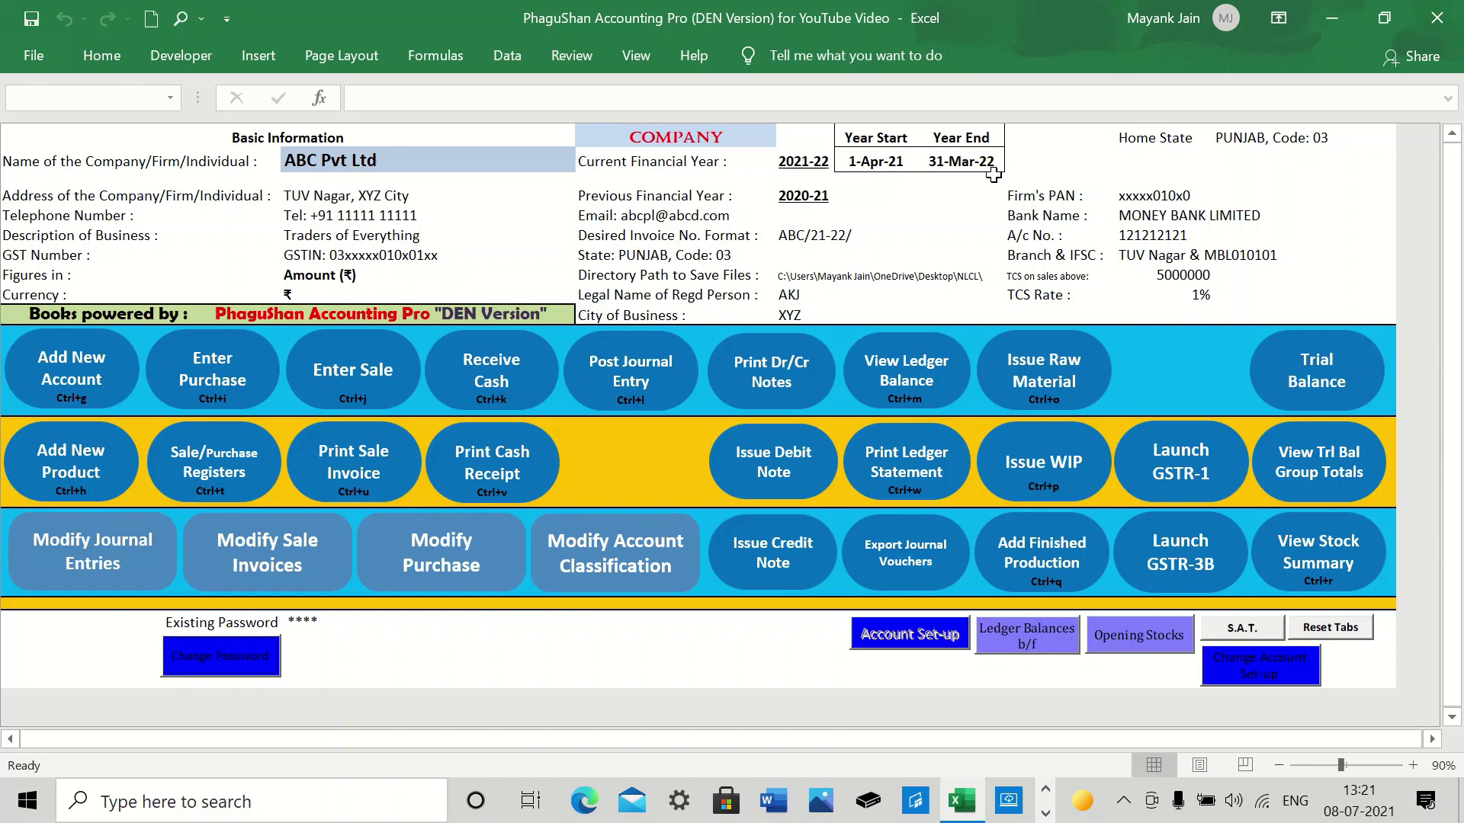
# Review auto-posted journal vouchers JV2200137–138, then start sales invoice ABC/21-22/0027.
pyautogui.click(635, 383)
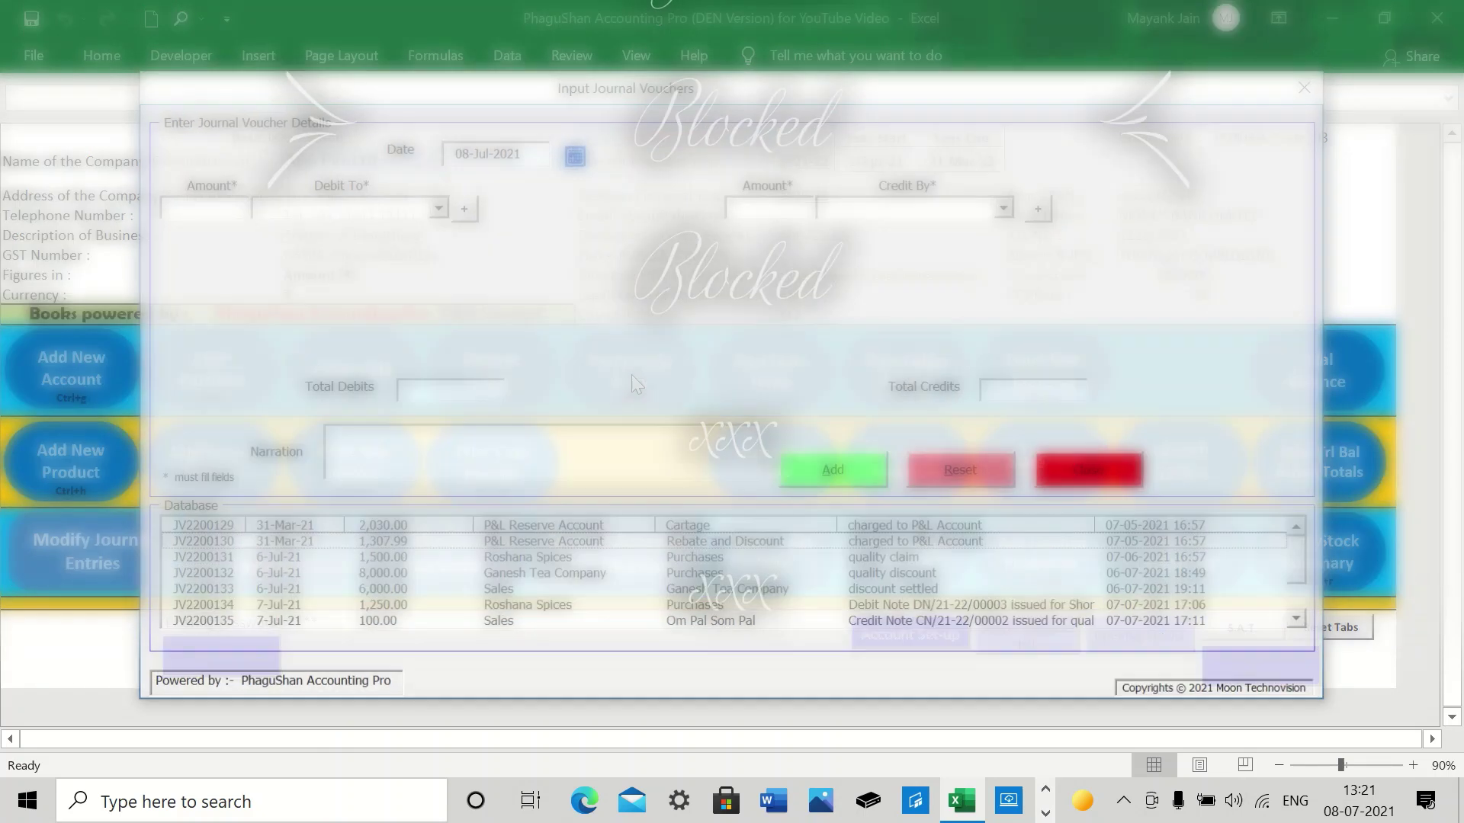
pyautogui.click(1296, 619)
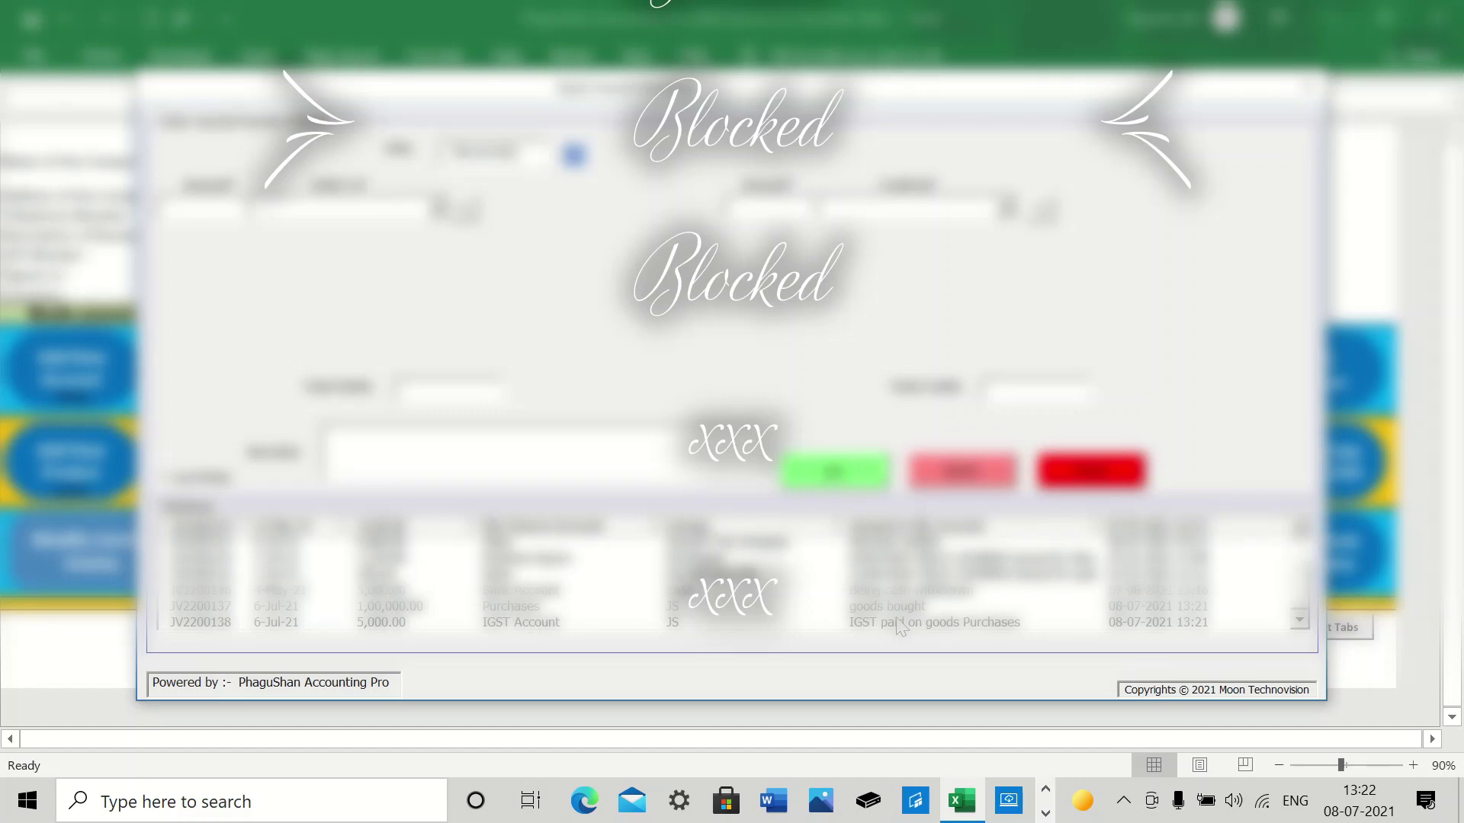
pyautogui.press('Escape')
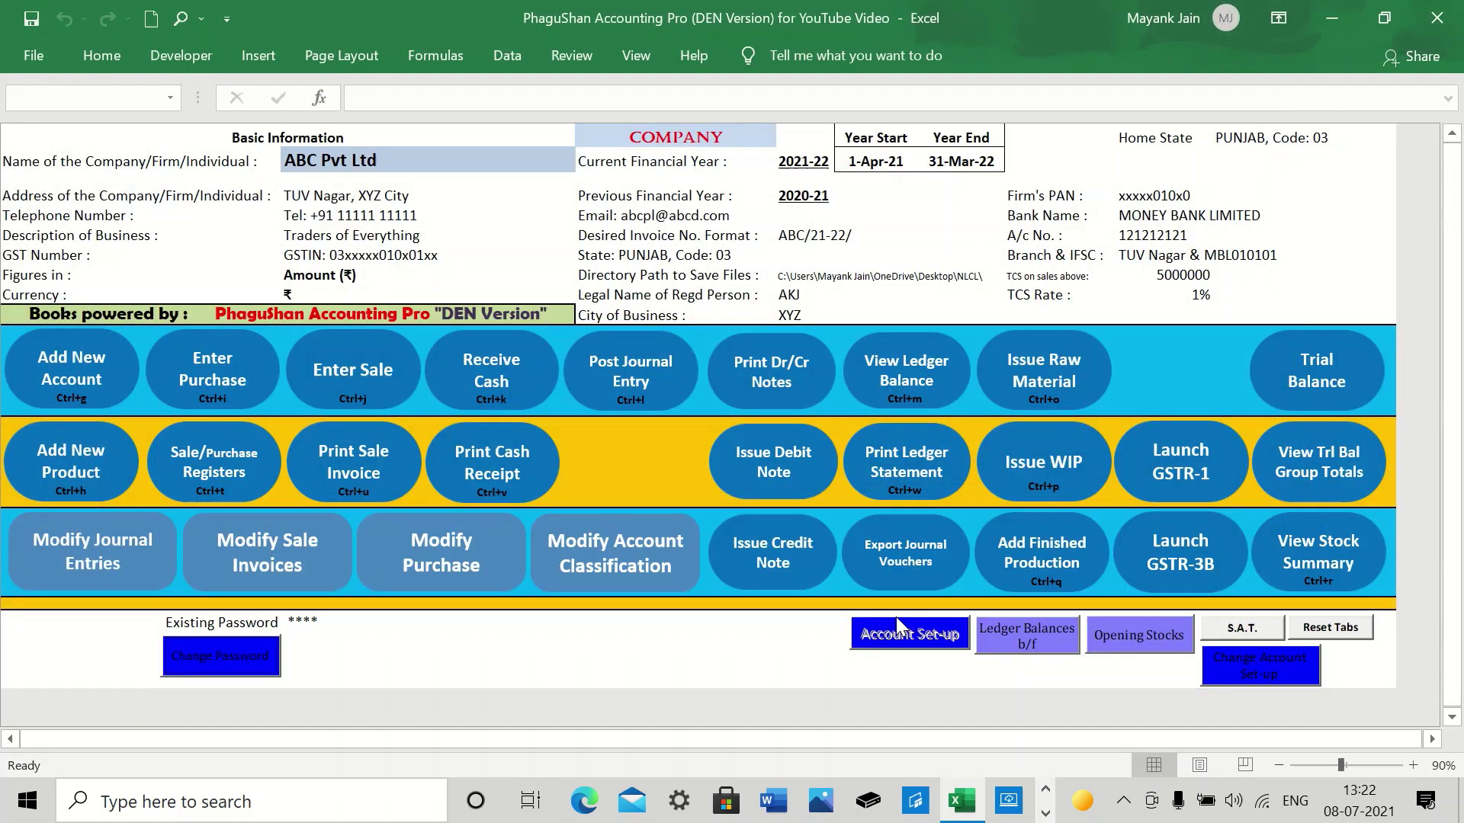
pyautogui.click(360, 365)
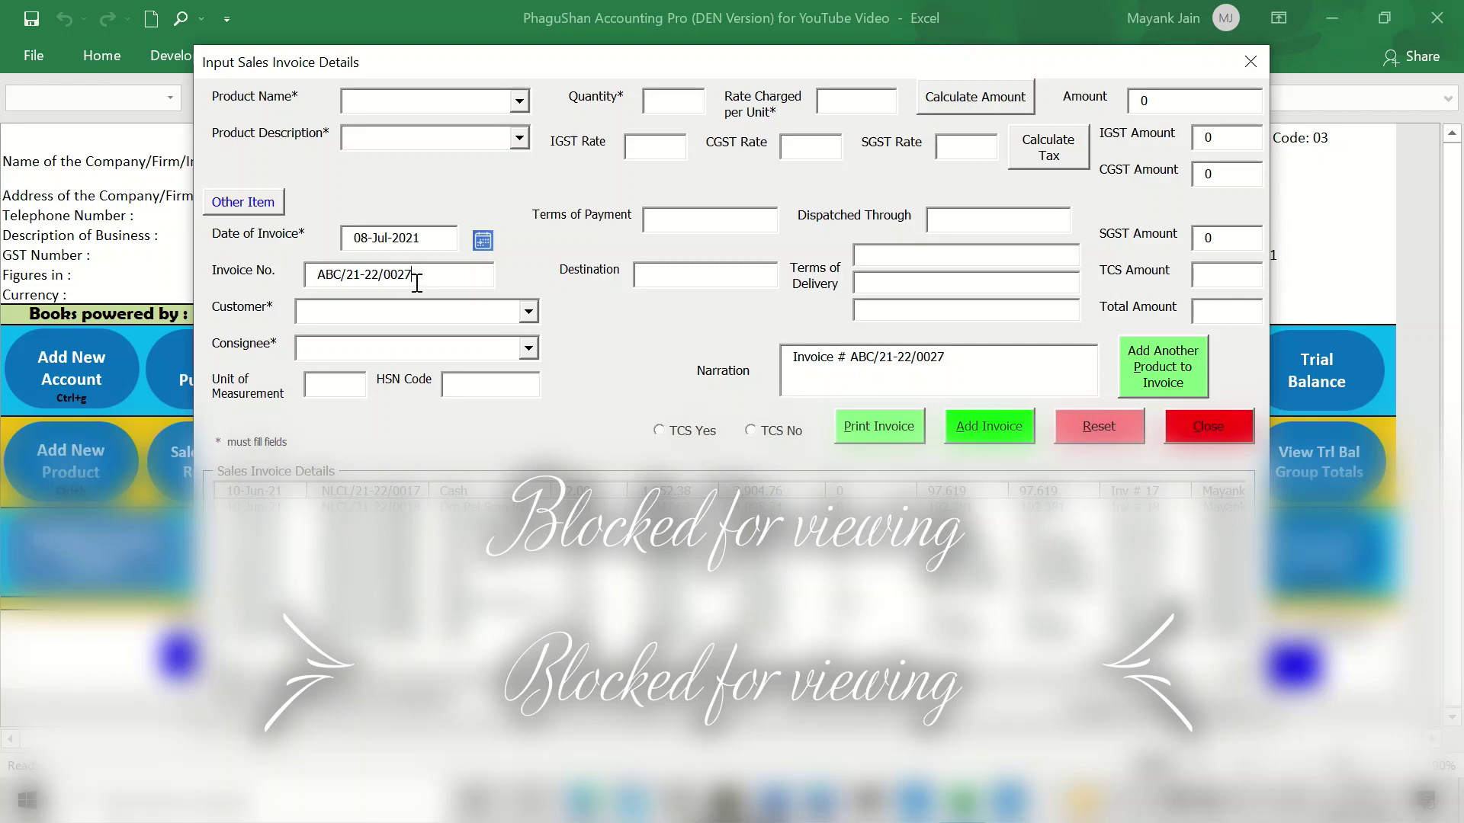
# Select product Cardamoms 8 Bold and customer RRNL, which also fills the consignee.
pyautogui.press('Tab')
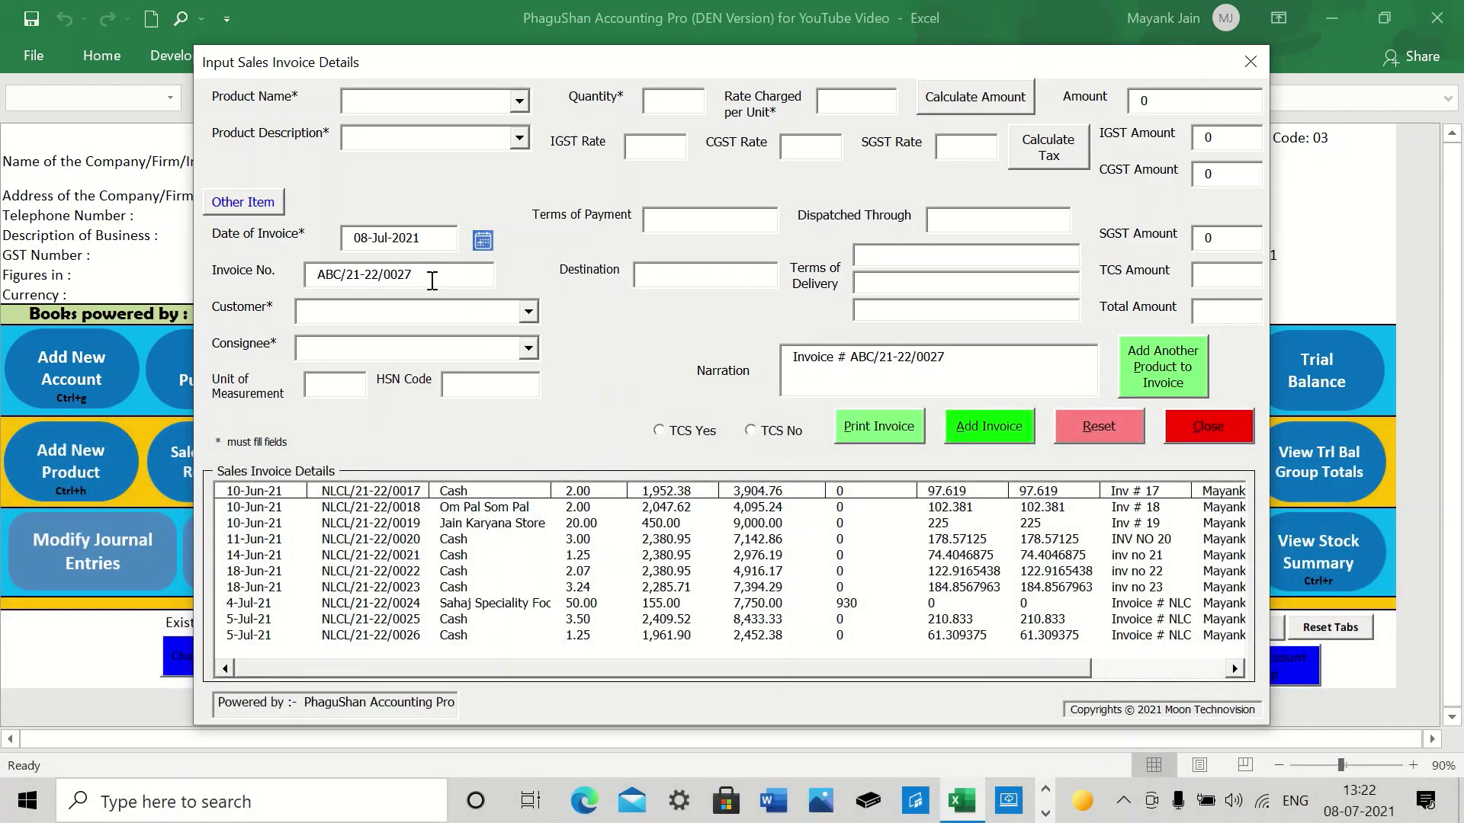
pyautogui.press('Down')
pyautogui.press('Tab')
pyautogui.press('Down')
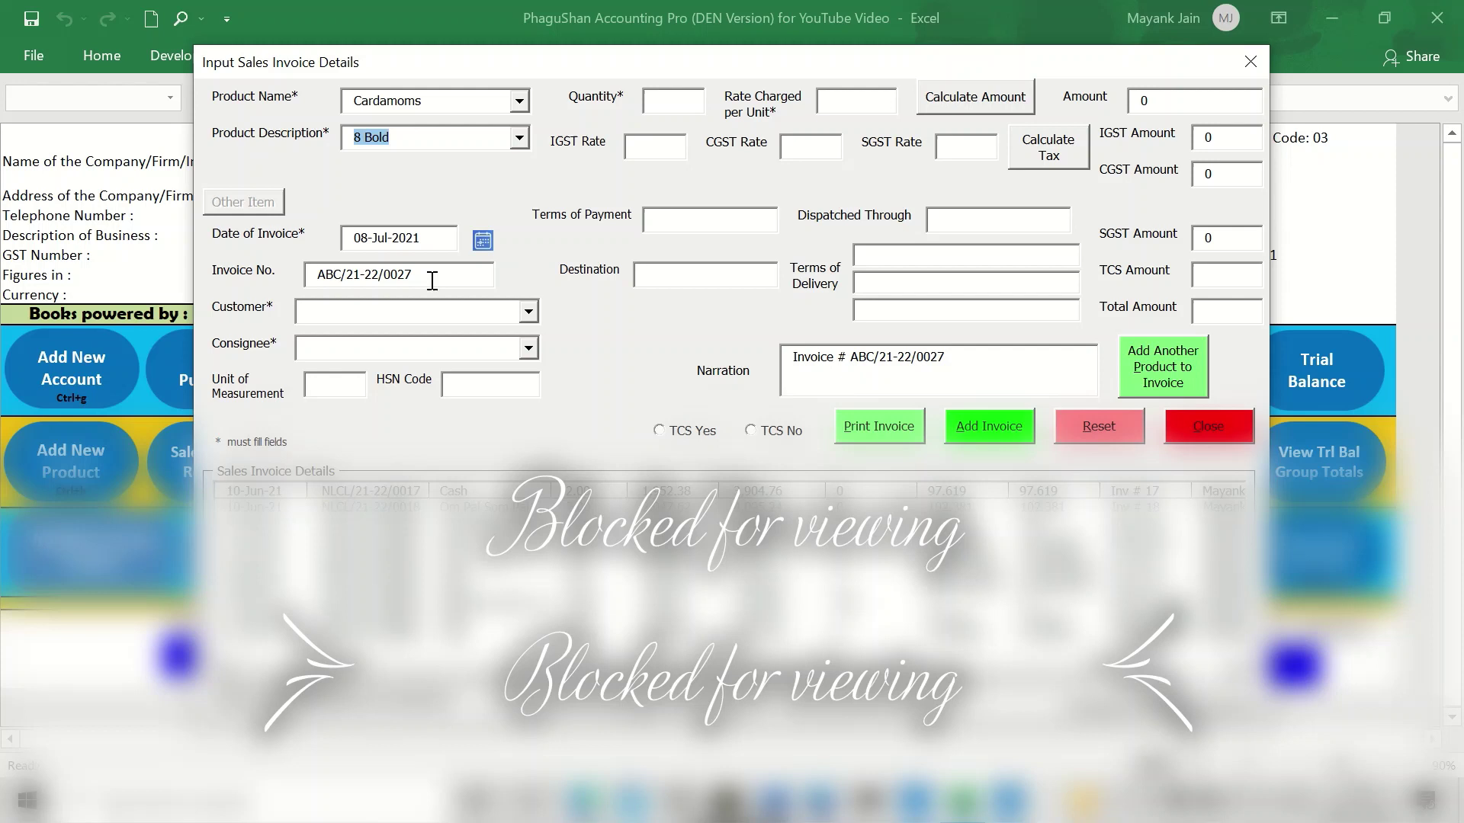
pyautogui.press('Tab')
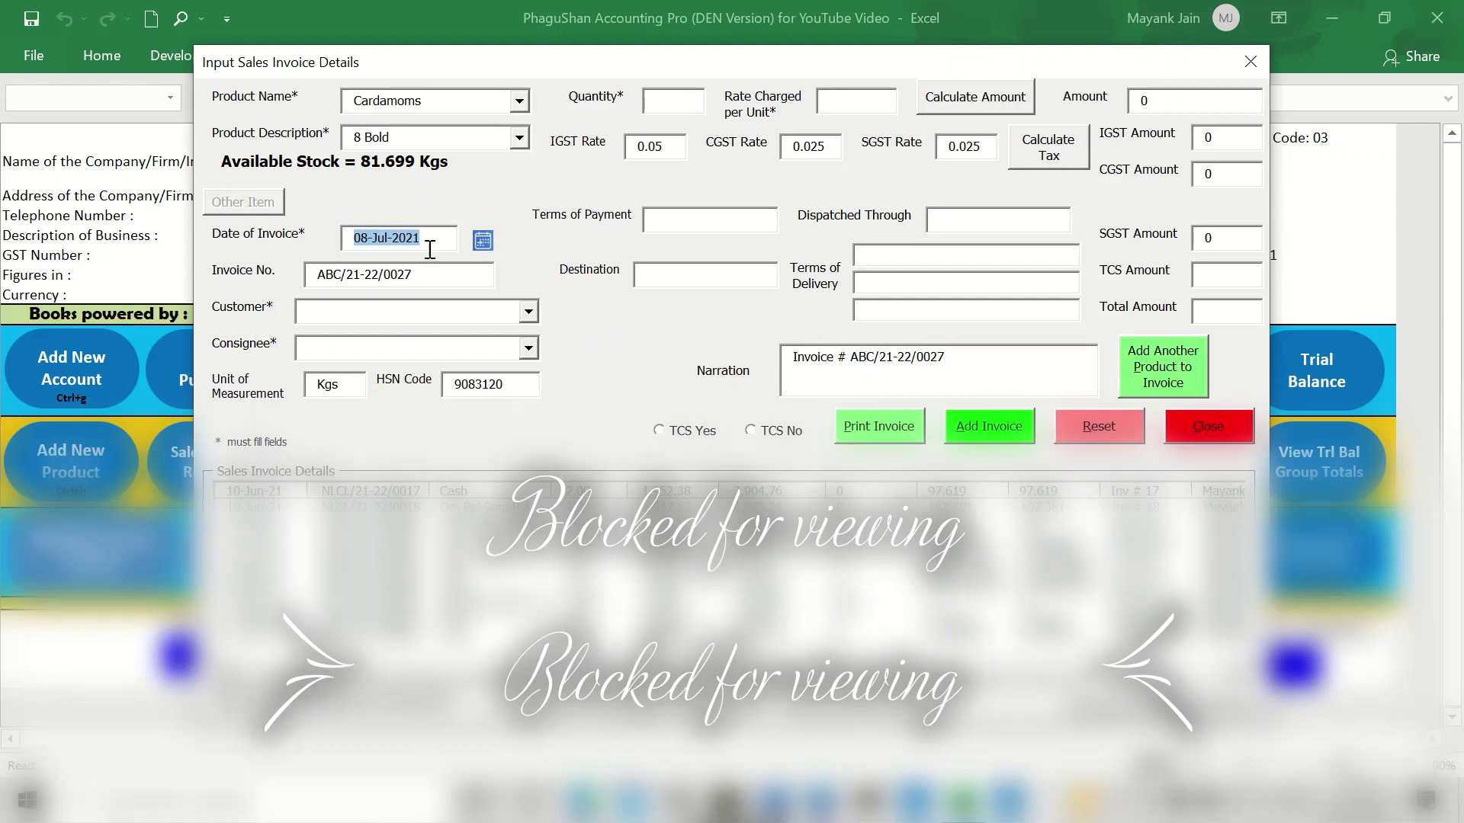
pyautogui.press('Tab')
pyautogui.write('RRNL')
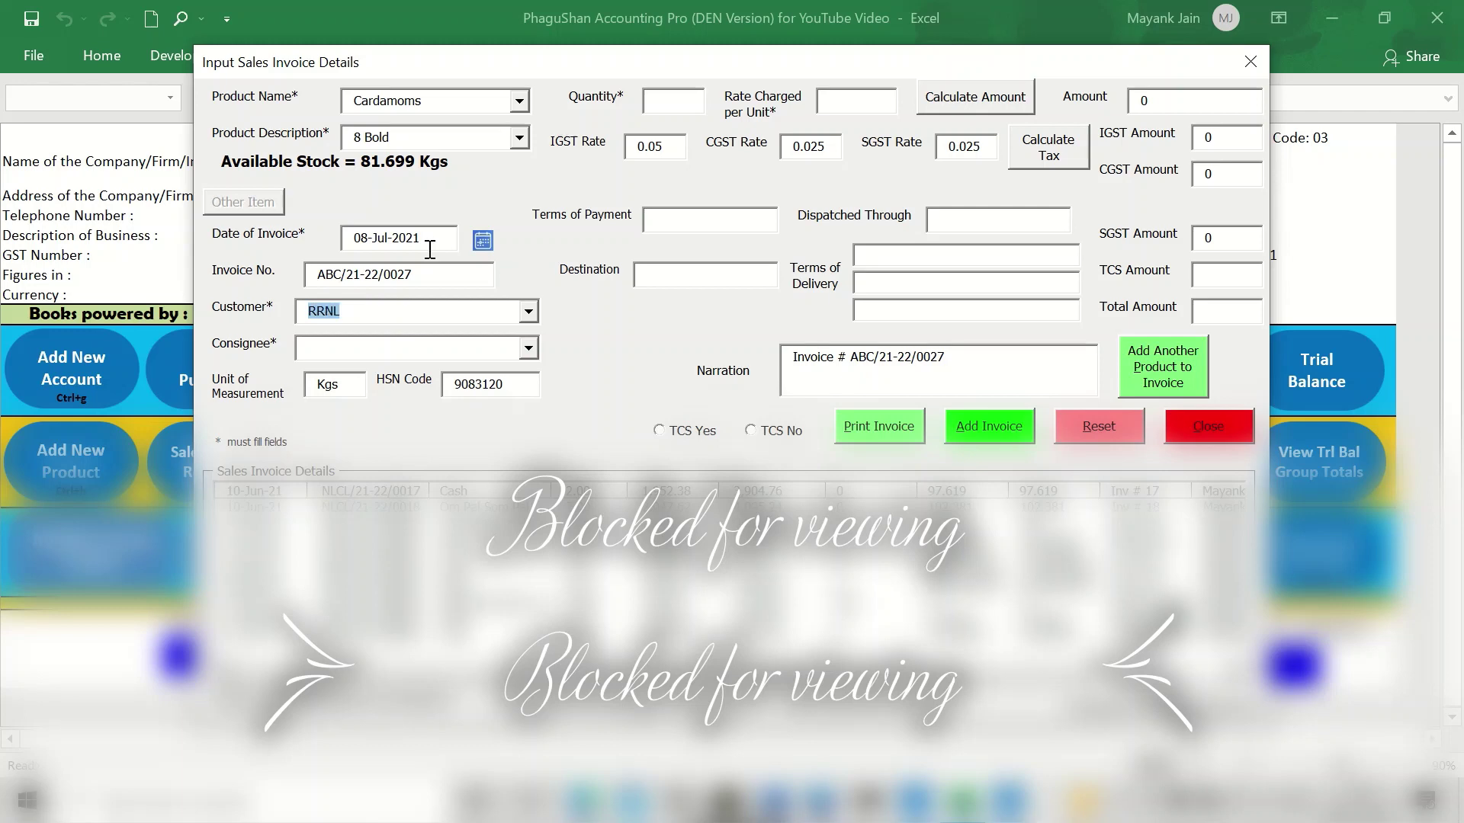
pyautogui.press('Tab')
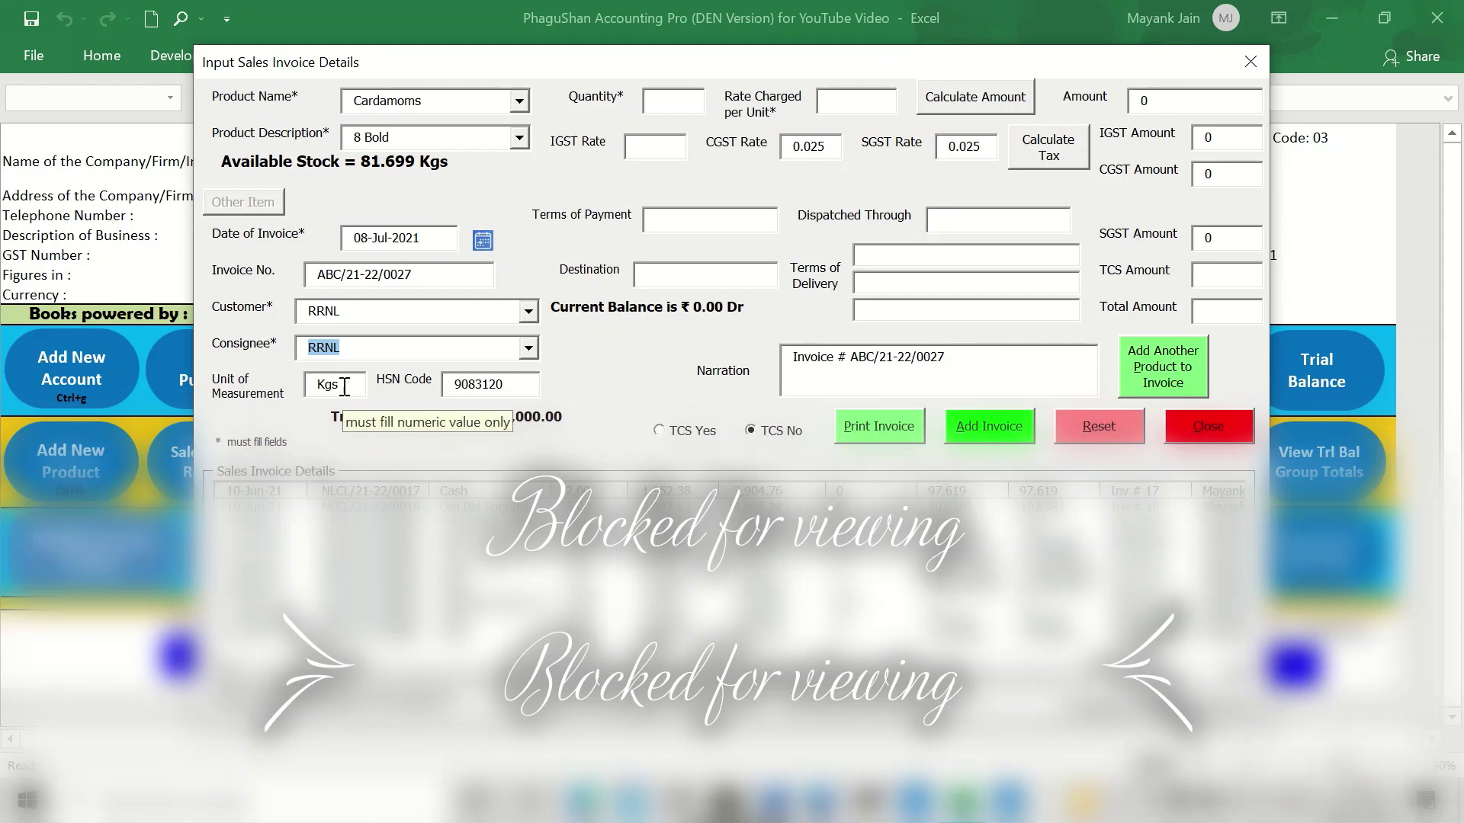
# Bill 25 Kgs at 2100 for 52500 and calculate CGST/SGST for a 55125 total.
pyautogui.press('Tab')
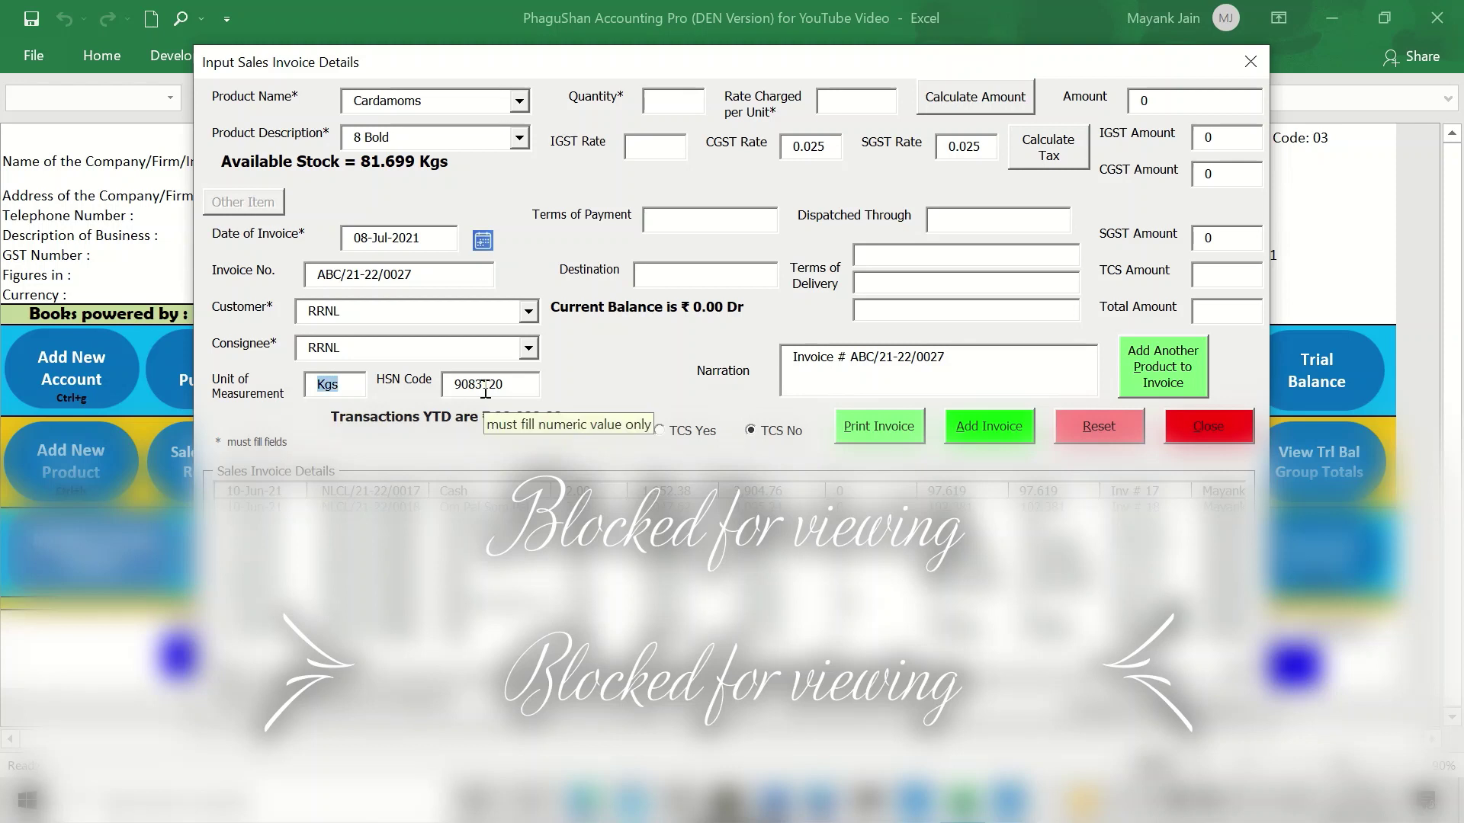
pyautogui.press('Tab')
pyautogui.press('Tab')
pyautogui.write('25')
pyautogui.write('21000')
pyautogui.press('BackSpace')
pyautogui.press('Tab')
pyautogui.press('Return')
pyautogui.press('Tab')
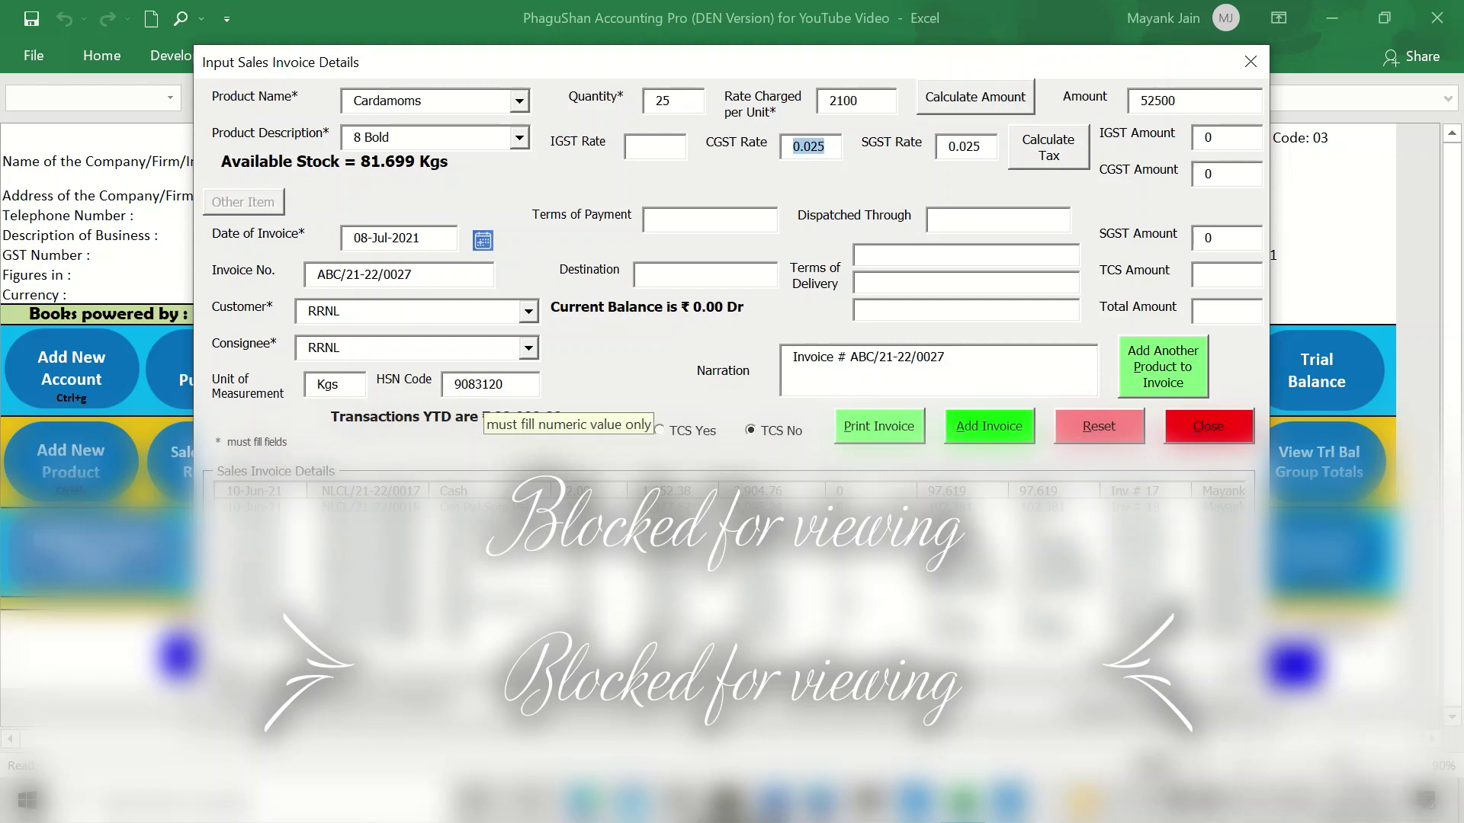
pyautogui.press('Tab')
pyautogui.press('Tab')
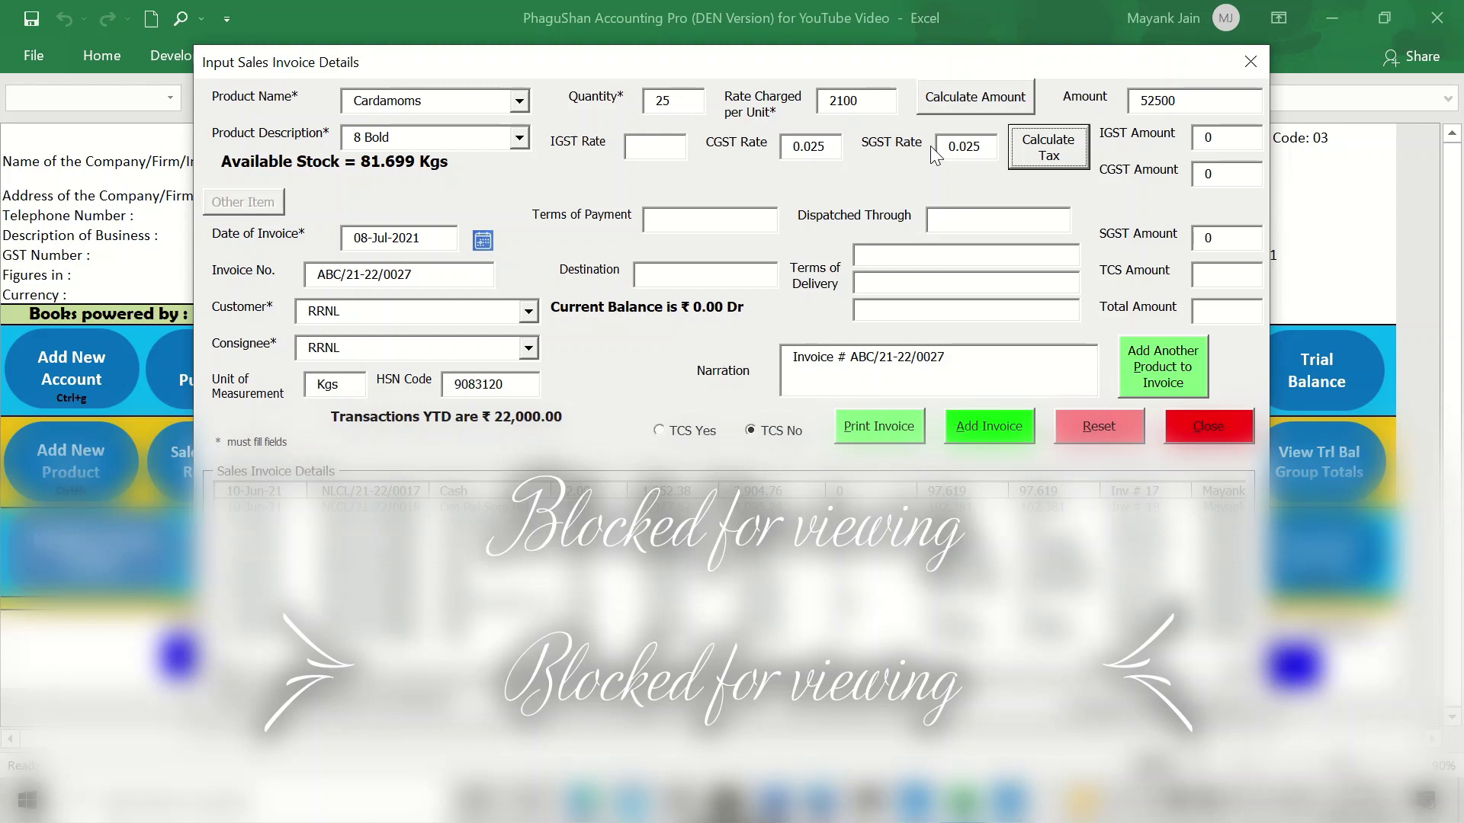
pyautogui.click(1033, 150)
# Set payment terms Immediate, dispatch By Transport, destination XYZ and delivery terms F O R.
pyautogui.click(666, 221)
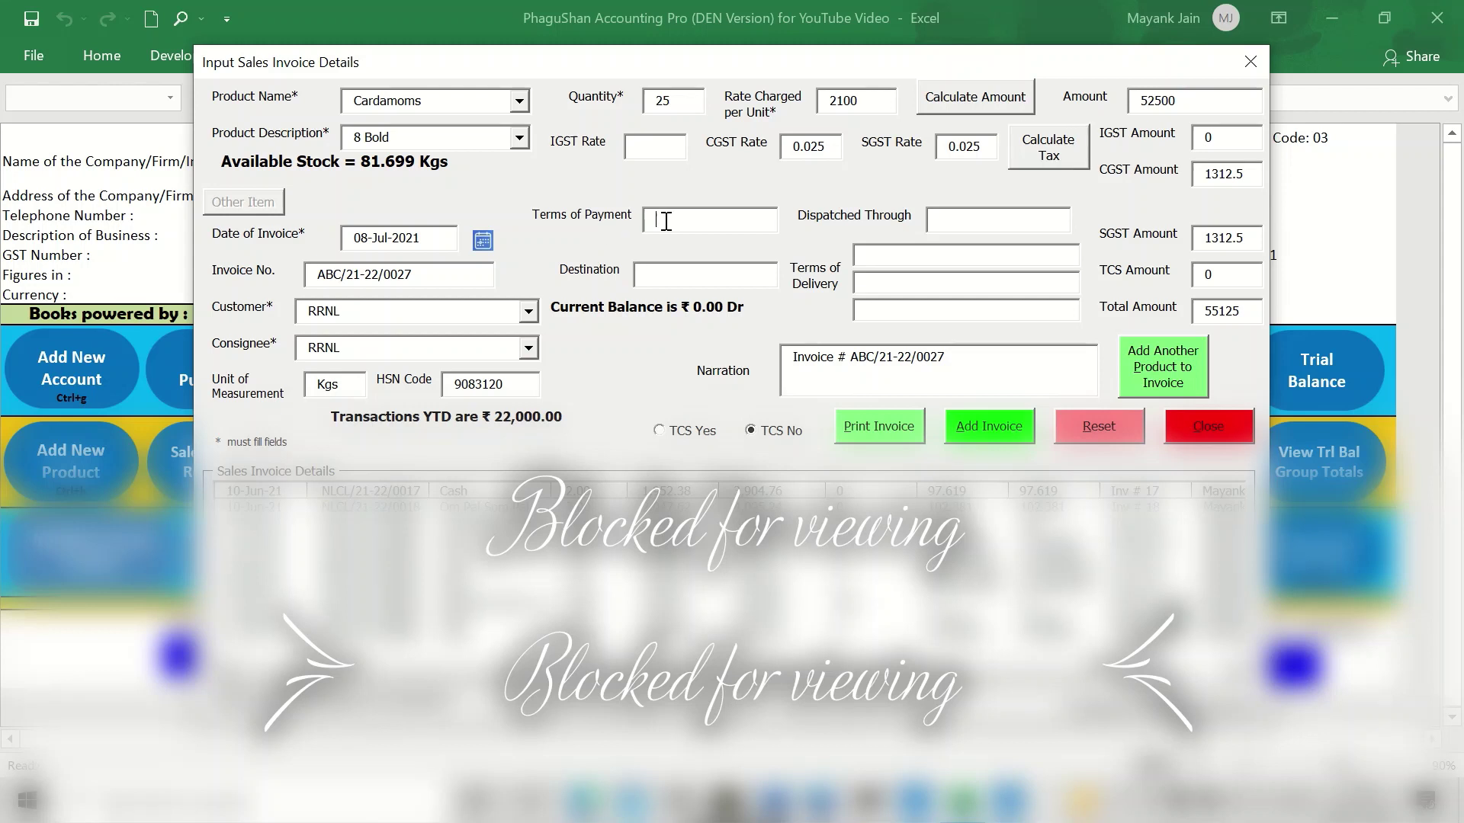
pyautogui.write('ImmediateBy TransportLudhiana')
pyautogui.hotkey('shift', 'Home')
pyautogui.write('XYZ')
pyautogui.write('F O R')
pyautogui.press('Tab')
pyautogui.press('Tab')
pyautogui.press('Tab')
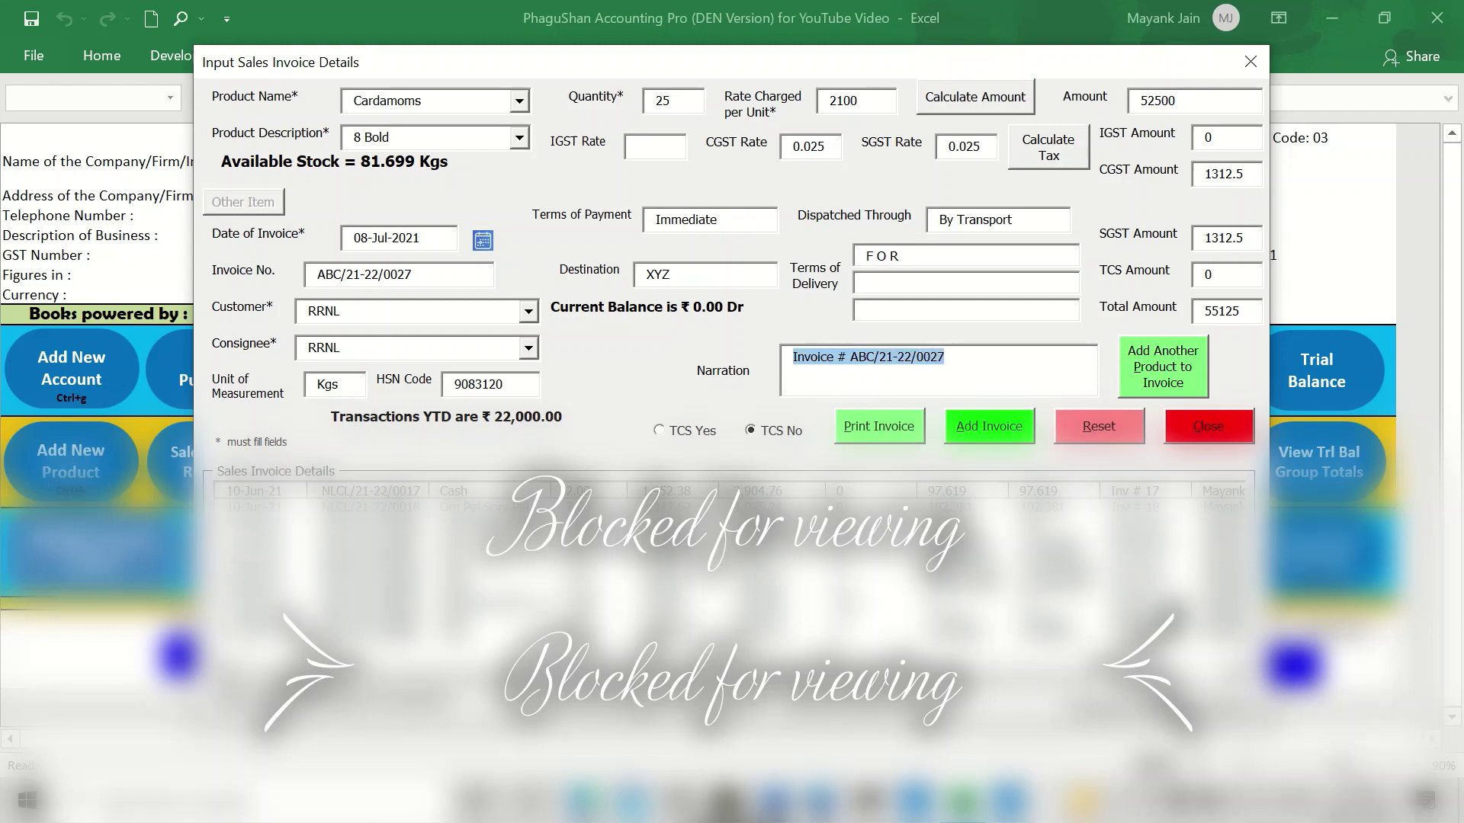
pyautogui.press('End')
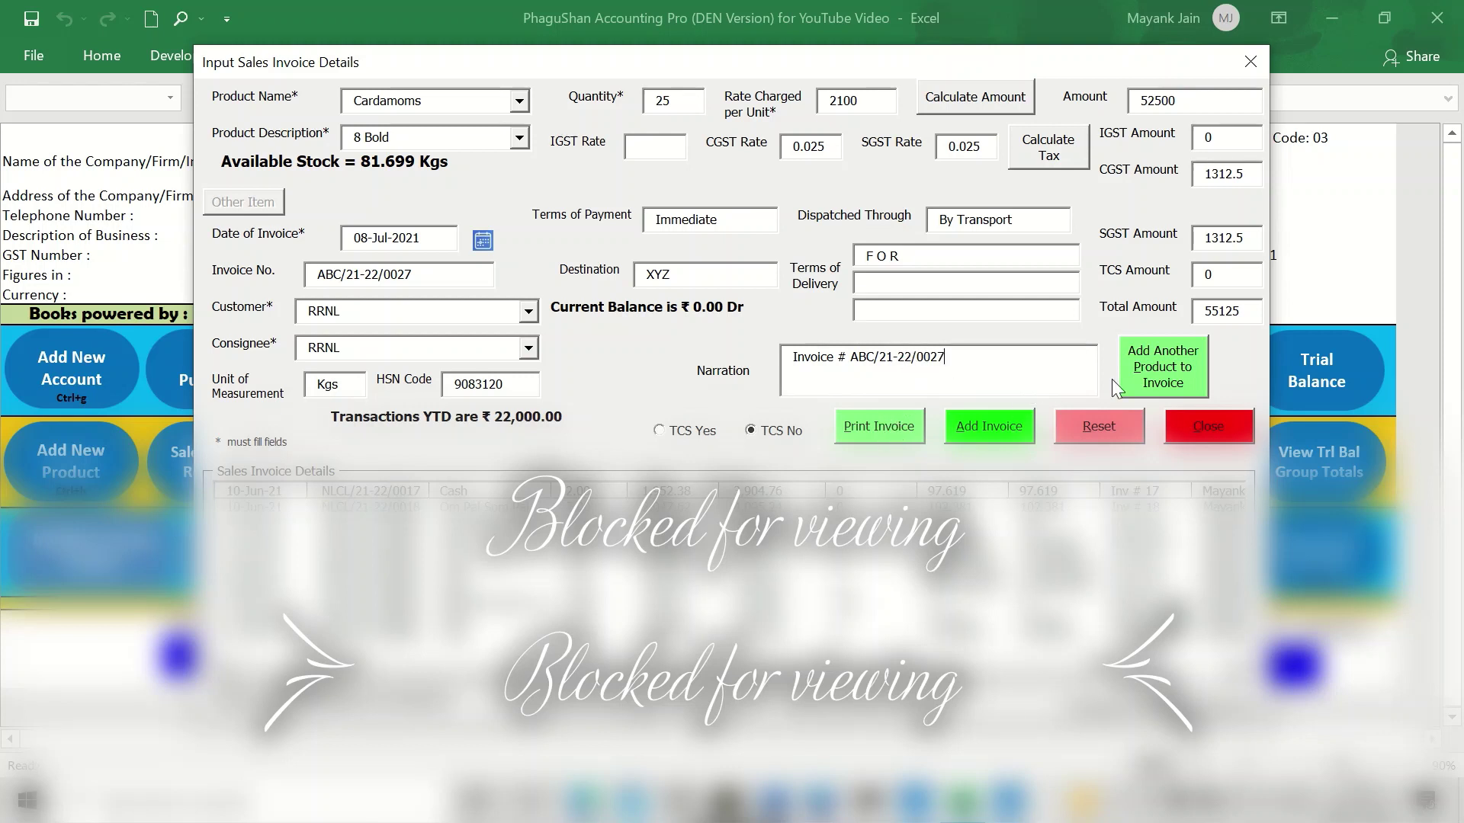
# Skip the second product line, append 'for Cardamoms sold' to the narration, and save for printing.
pyautogui.click(1174, 375)
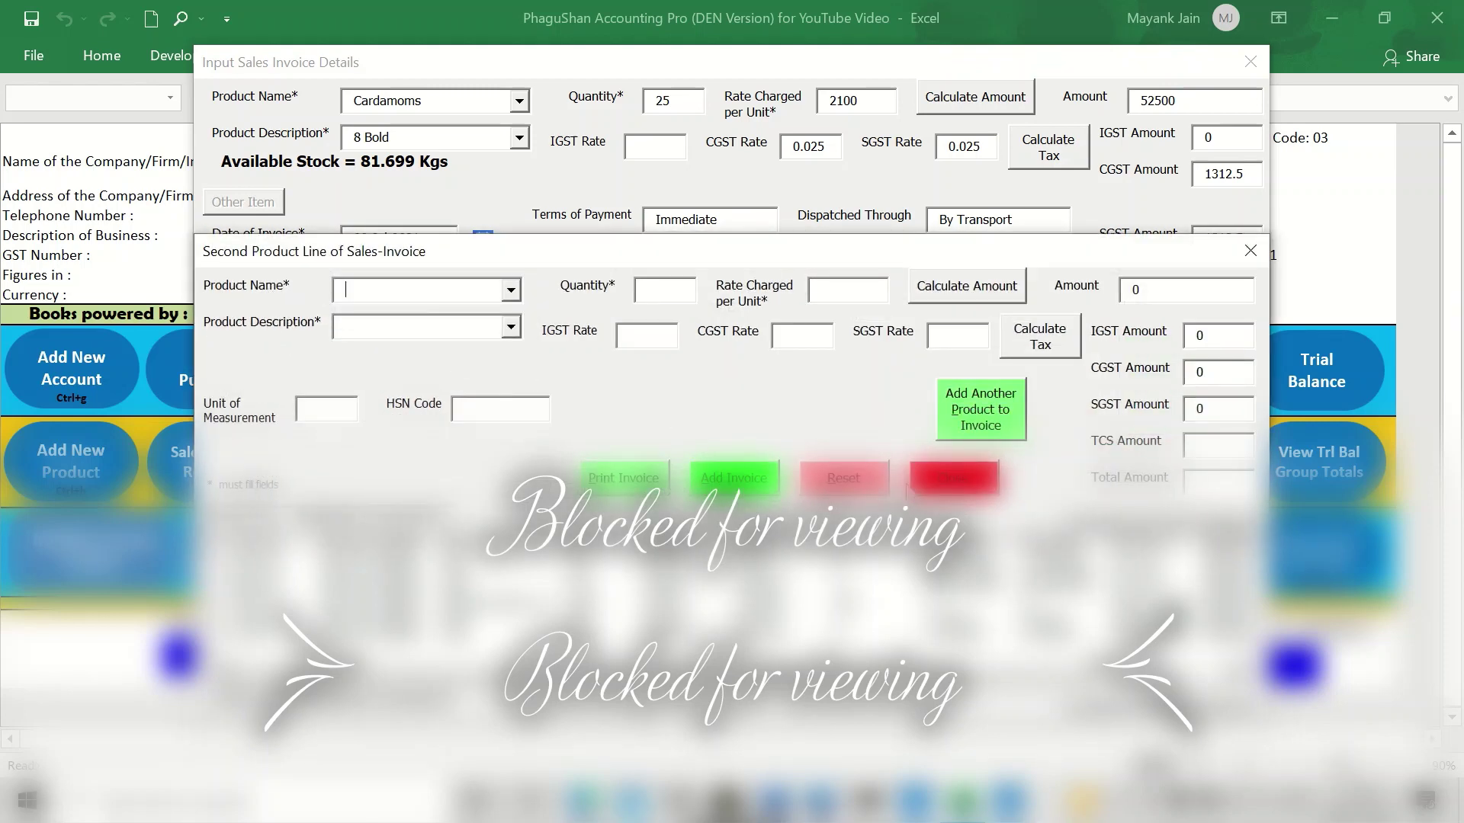
pyautogui.click(953, 479)
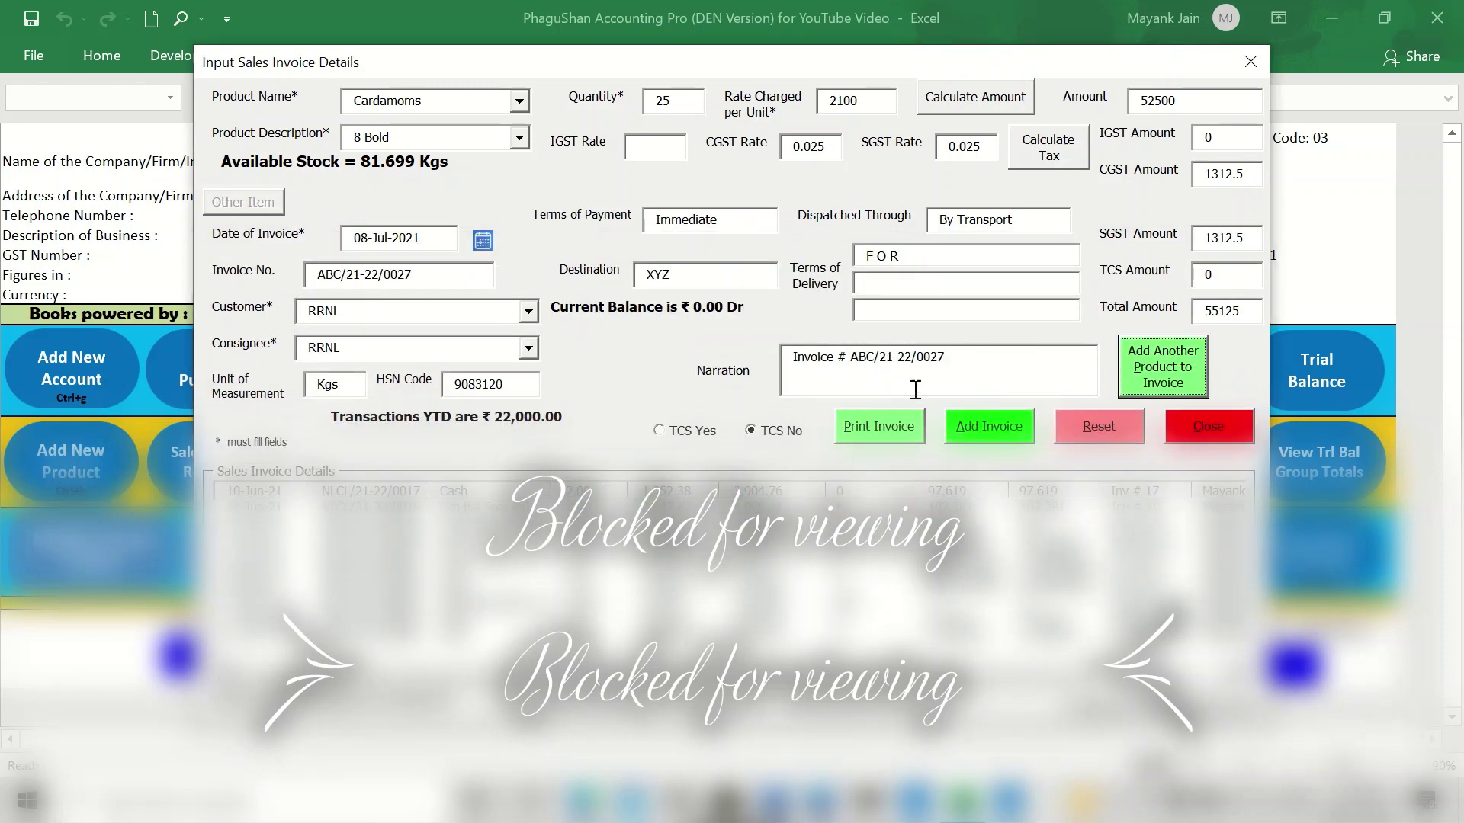
pyautogui.click(967, 357)
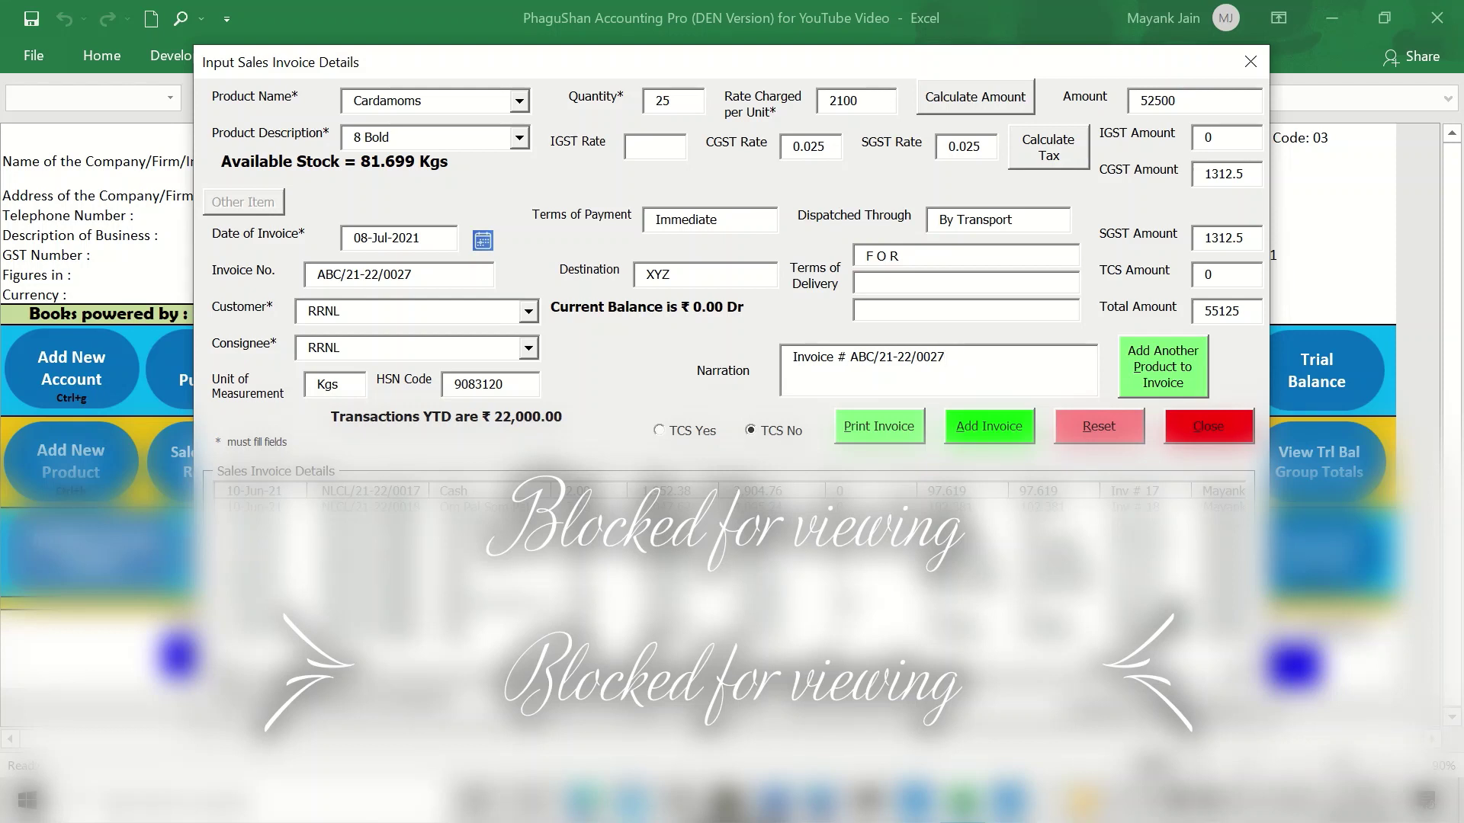
pyautogui.write('for Cardamoms sold')
pyautogui.click(877, 428)
pyautogui.click(732, 484)
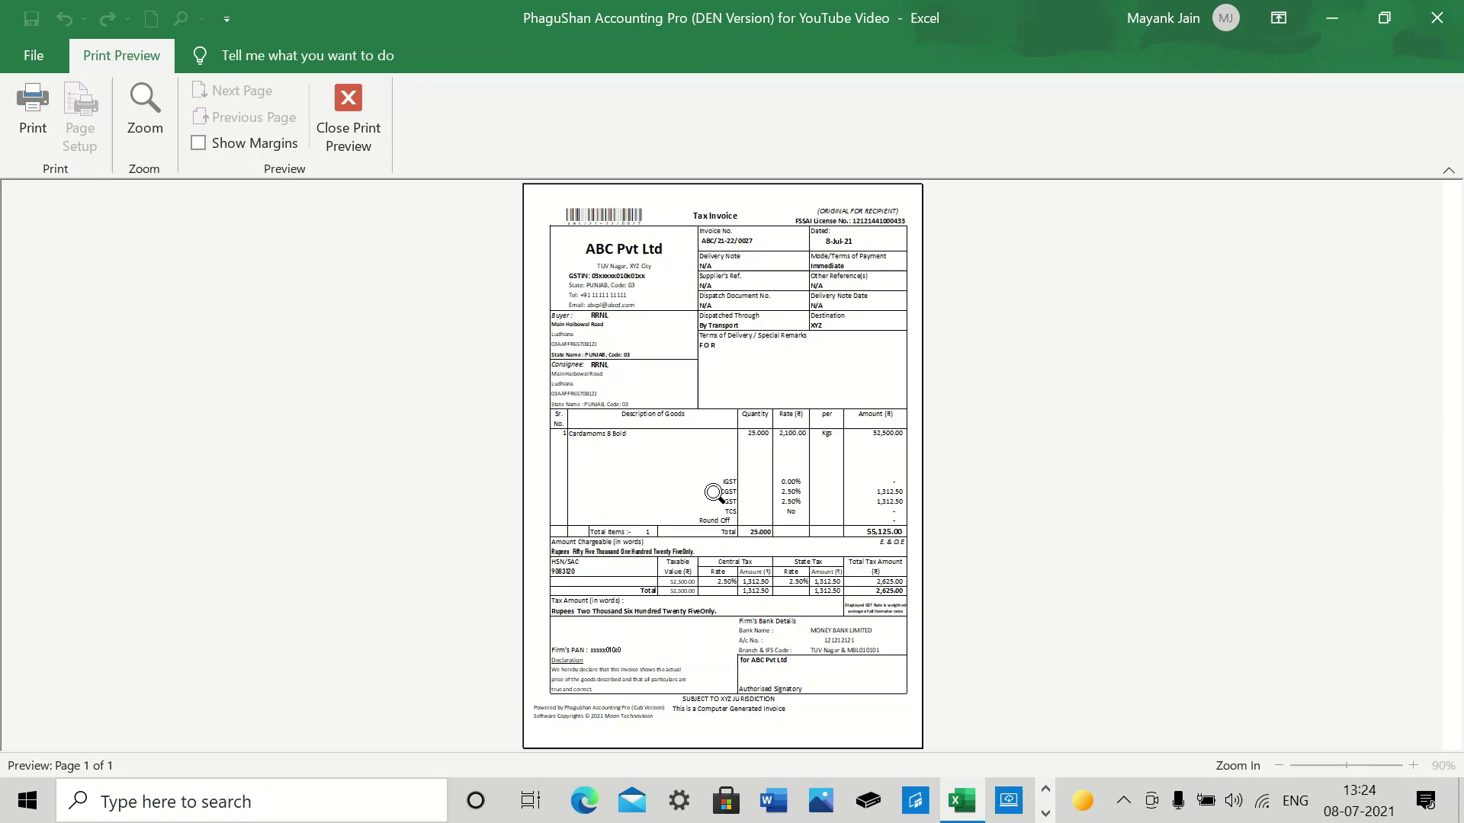
# Zoom into and scroll through the RRNL tax invoice preview, then close the preview.
pyautogui.click(657, 299)
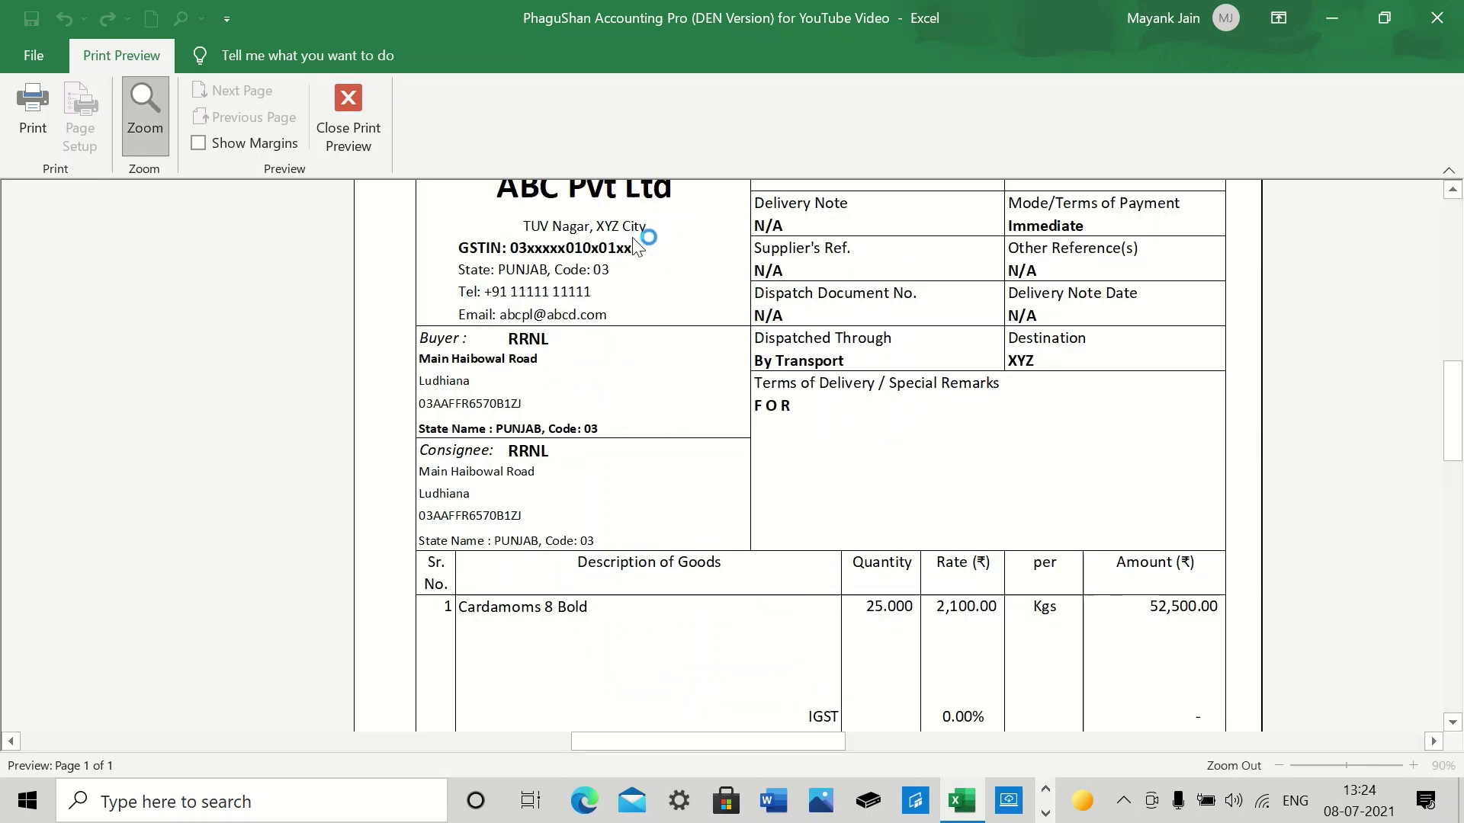
pyautogui.click(1454, 196)
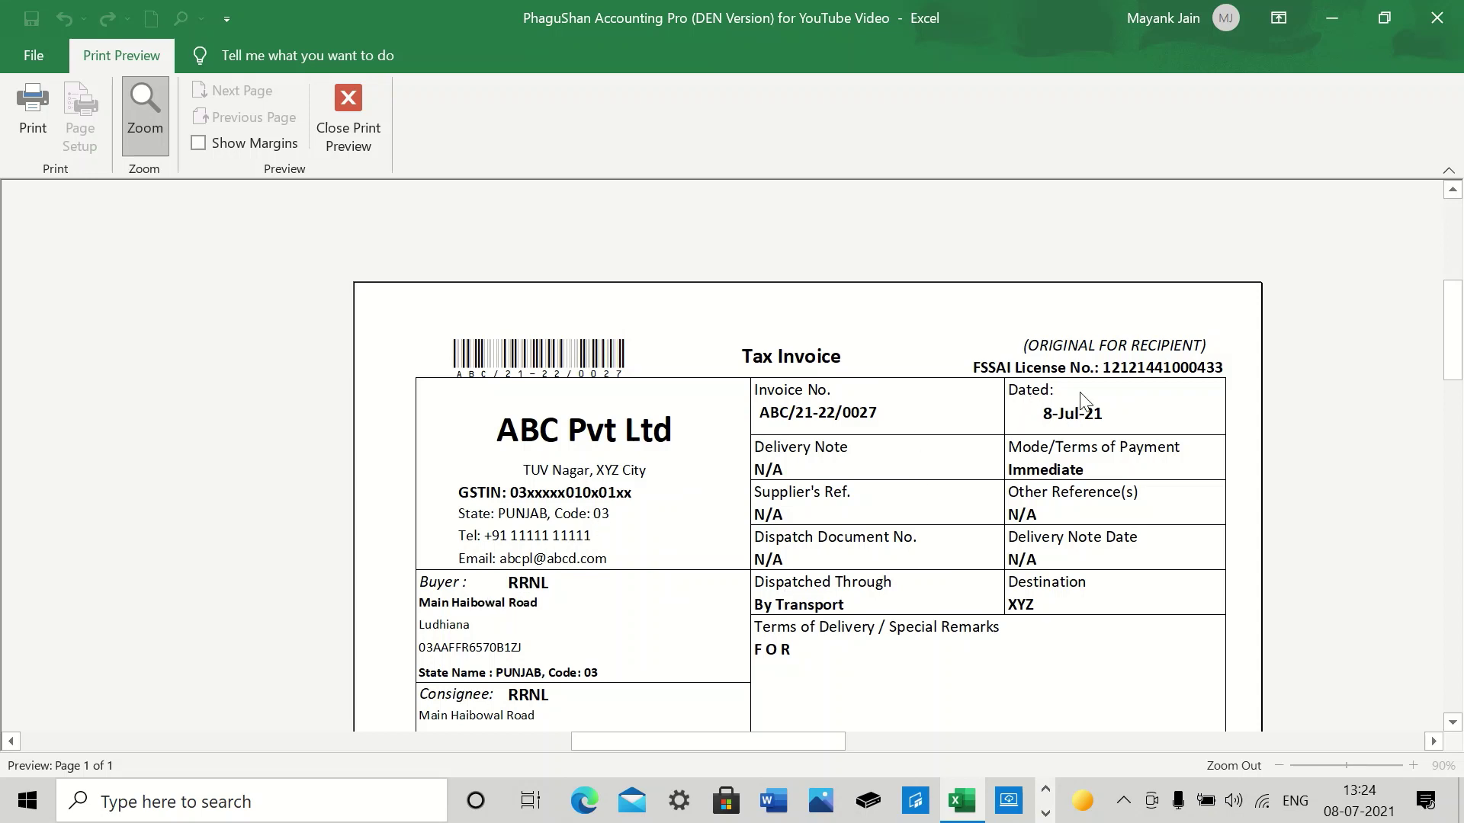
pyautogui.moveTo(1457, 330); pyautogui.dragTo(1459, 456)
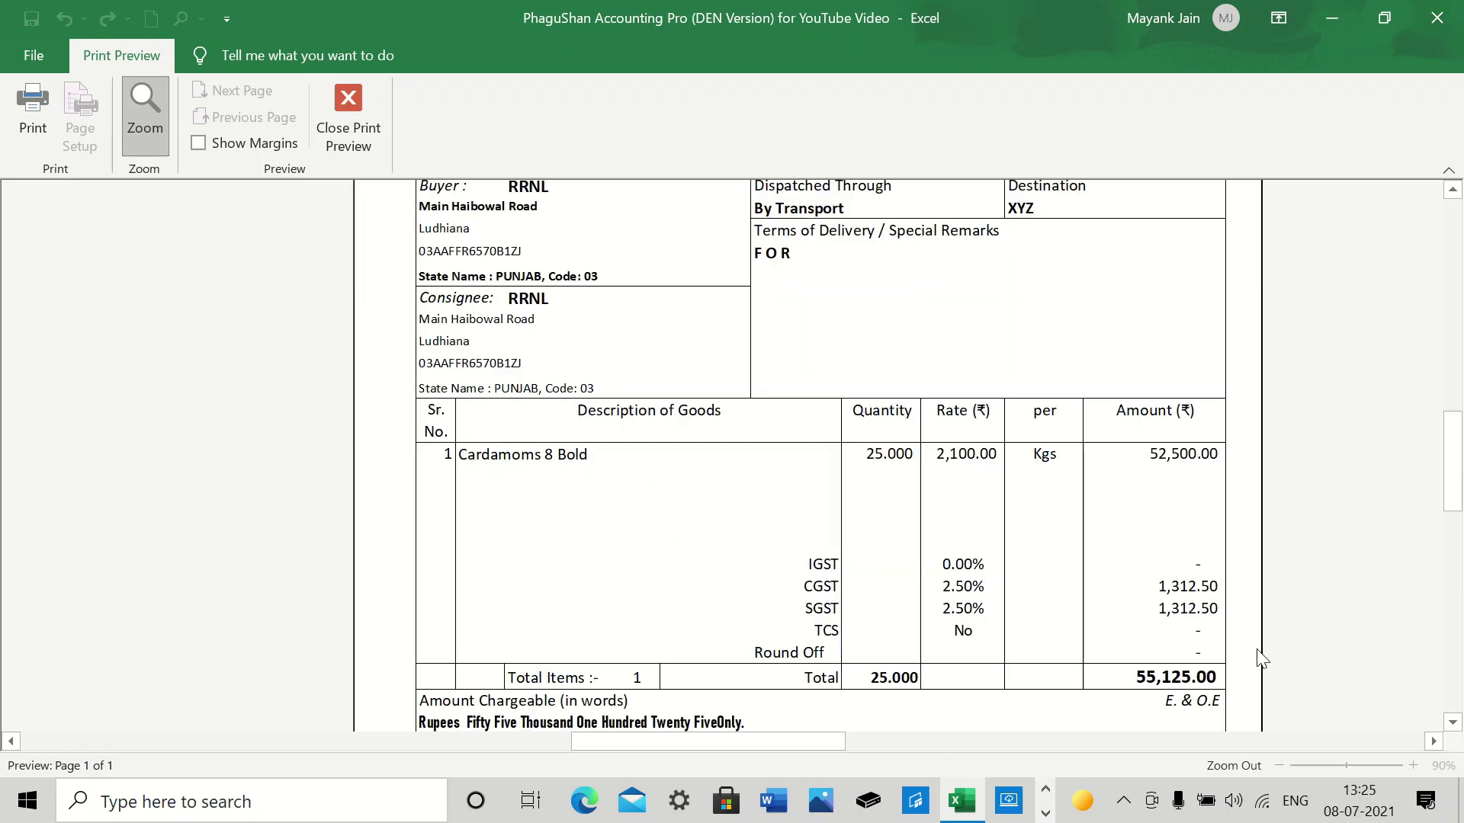
pyautogui.click(1452, 723)
pyautogui.click(1452, 223)
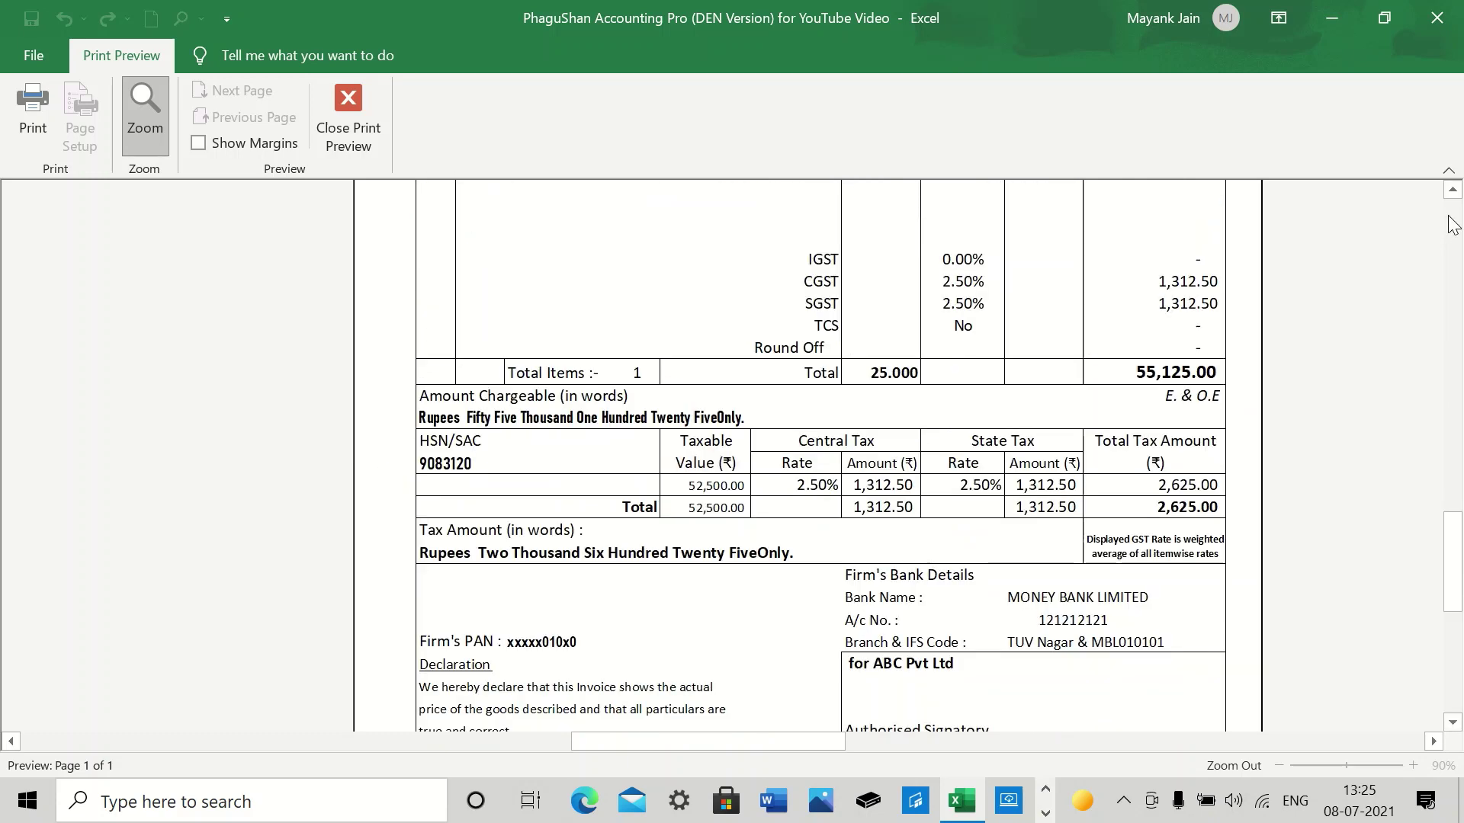
pyautogui.click(1451, 223)
pyautogui.click(1451, 223)
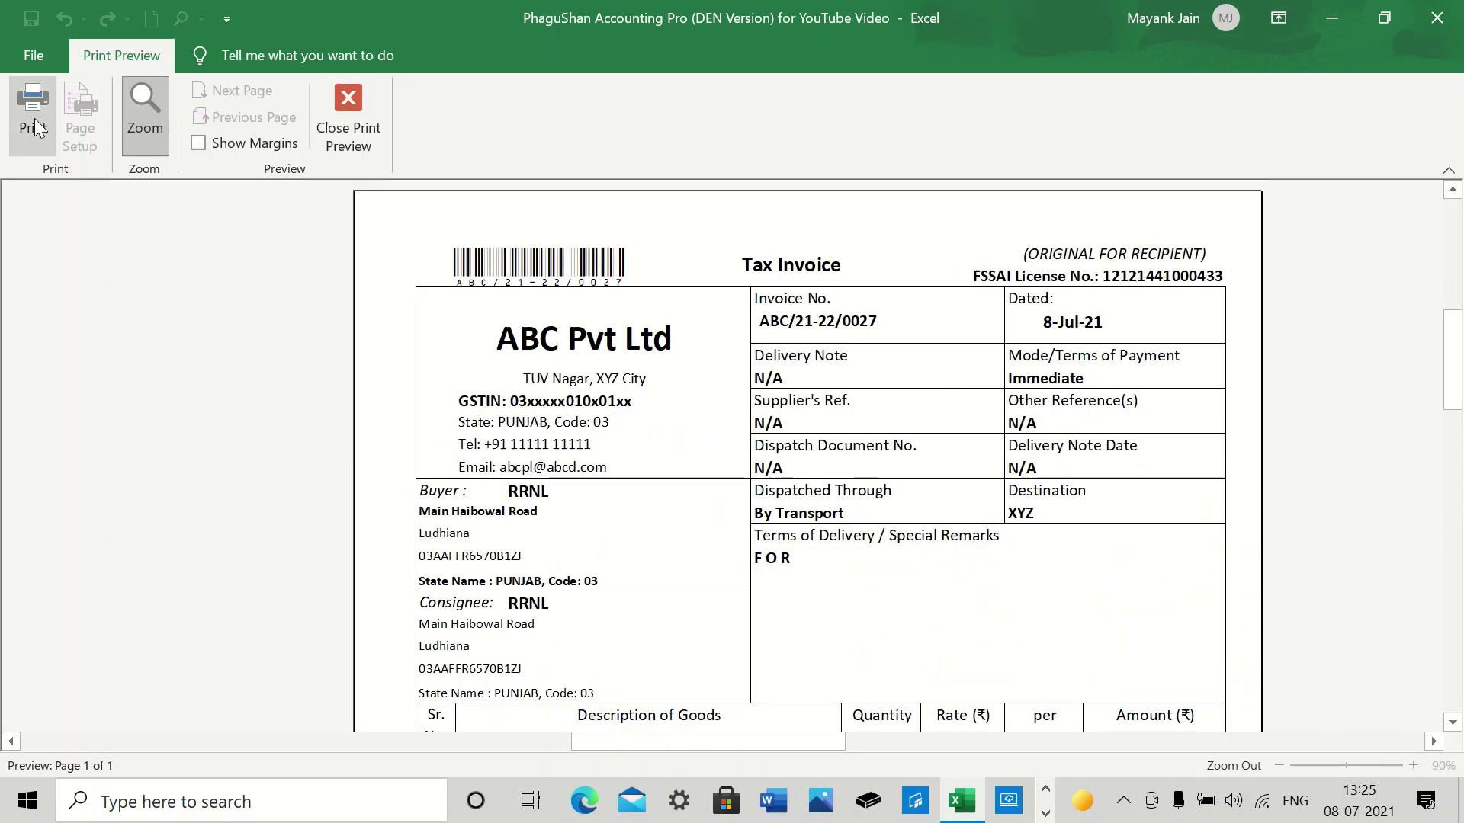
pyautogui.click(371, 132)
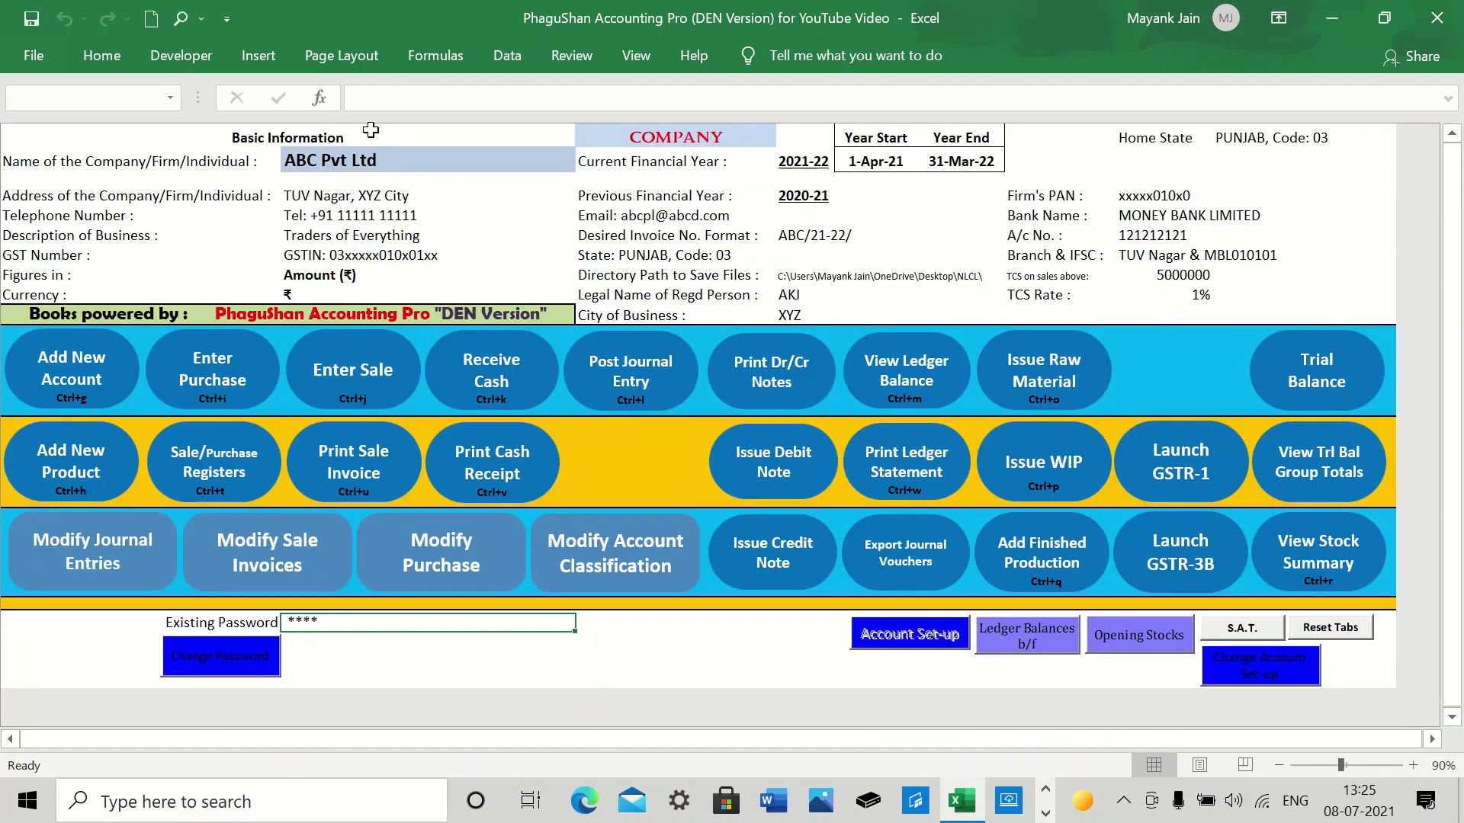